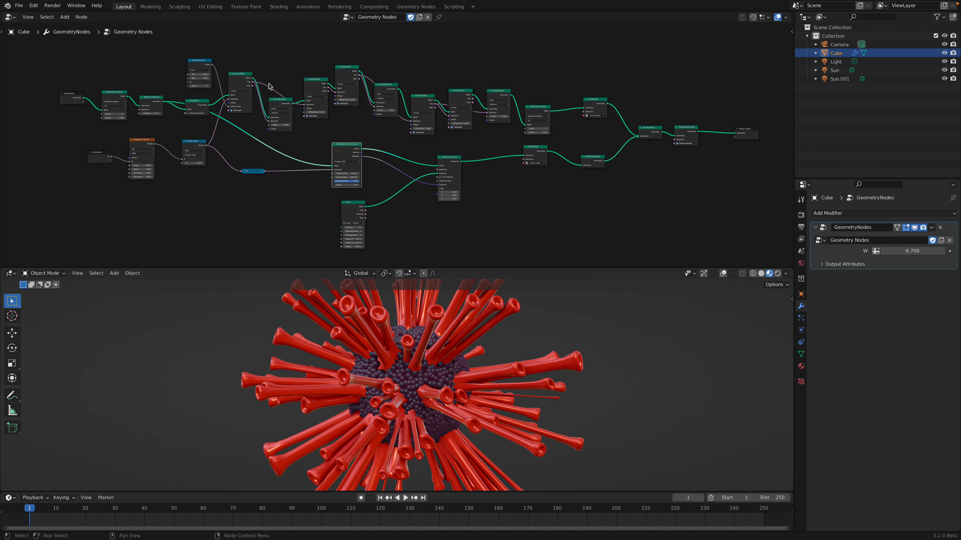
Step: Start a new General file in place of the open virus scene
{"action": "middle_click_drag", "start_coordinate": [266, 86], "coordinate": [241, 75]}
{"action": "middle_click_drag", "start_coordinate": [338, 104], "coordinate": [344, 104]}
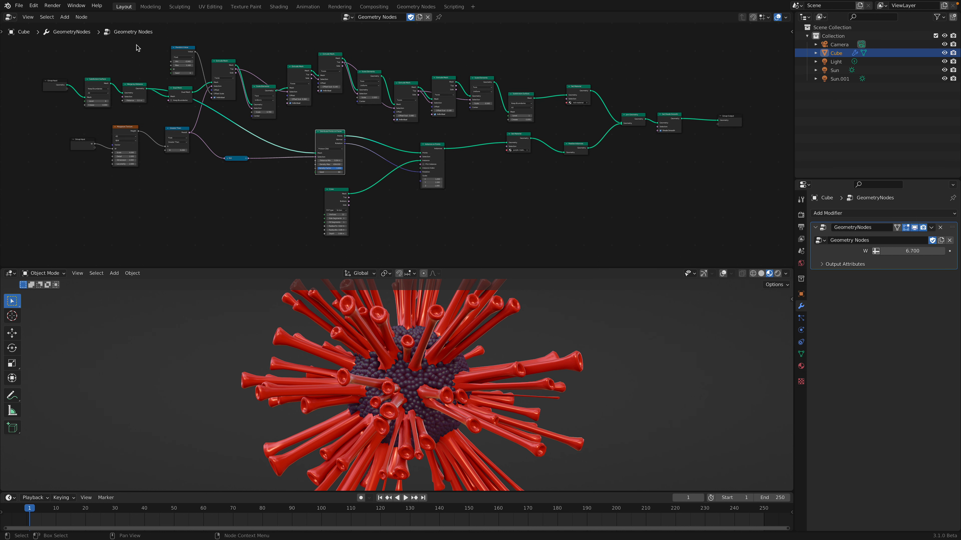
{"action": "left_click", "coordinate": [19, 6]}
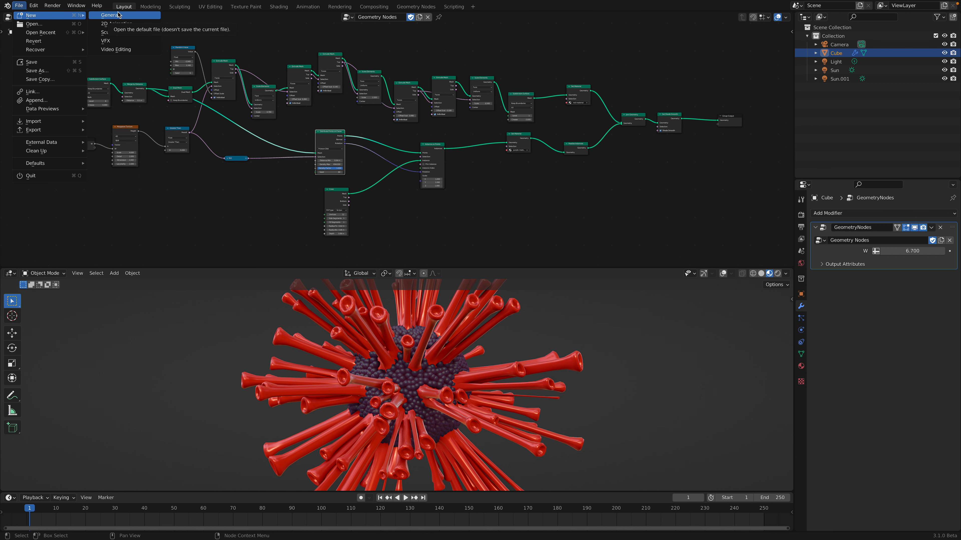
{"action": "left_click", "coordinate": [118, 15]}
{"action": "left_click", "coordinate": [442, 285]}
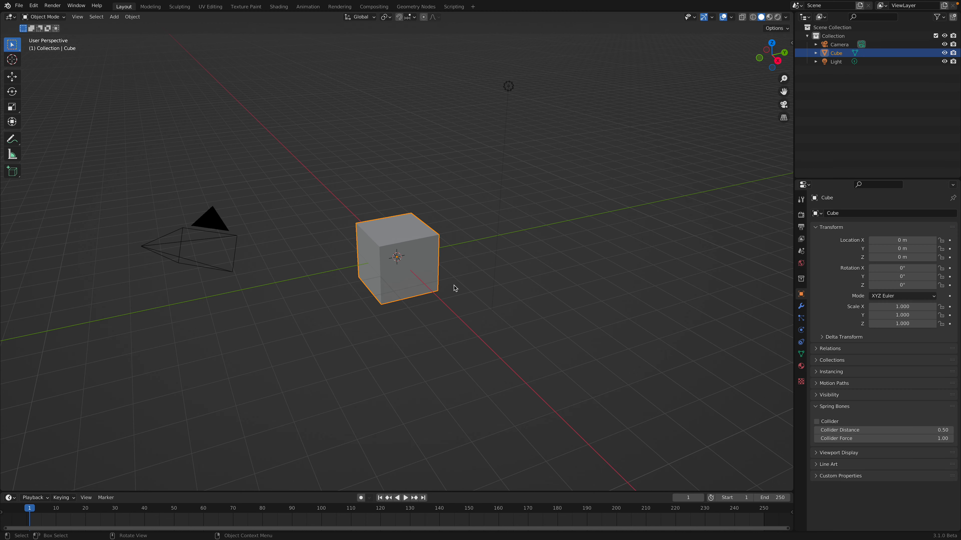
Step: Save the new scene to the Desktop folder as virusy_001.blend
{"action": "scroll", "coordinate": [440, 262], "scroll_direction": "up", "scroll_amount": 4}
{"action": "key", "text": "super+s"}
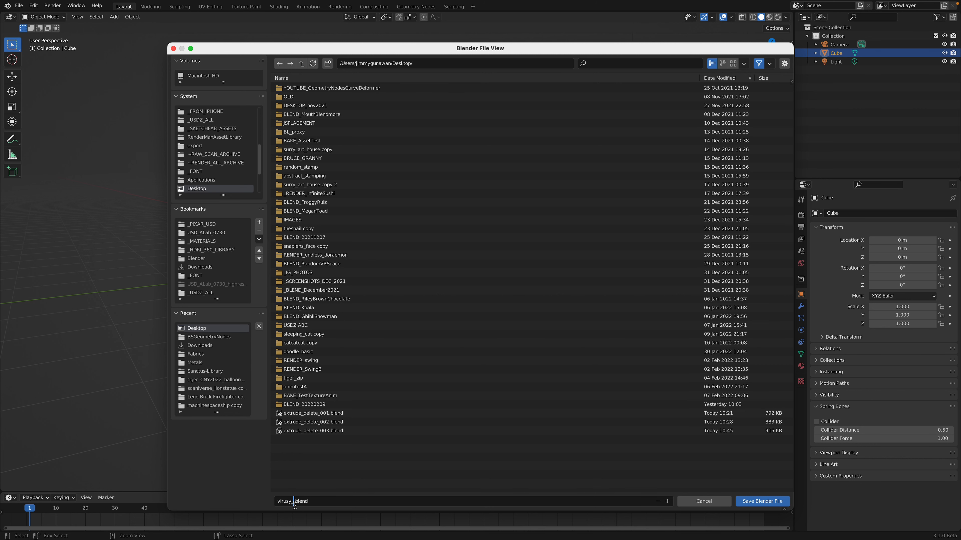
{"action": "left_click", "coordinate": [779, 502]}
Step: Split the 3D viewport horizontally, make the upper area a Geometry Node Editor, and create a new node tree for the cube
{"action": "middle_click_drag", "start_coordinate": [612, 227], "coordinate": [623, 208]}
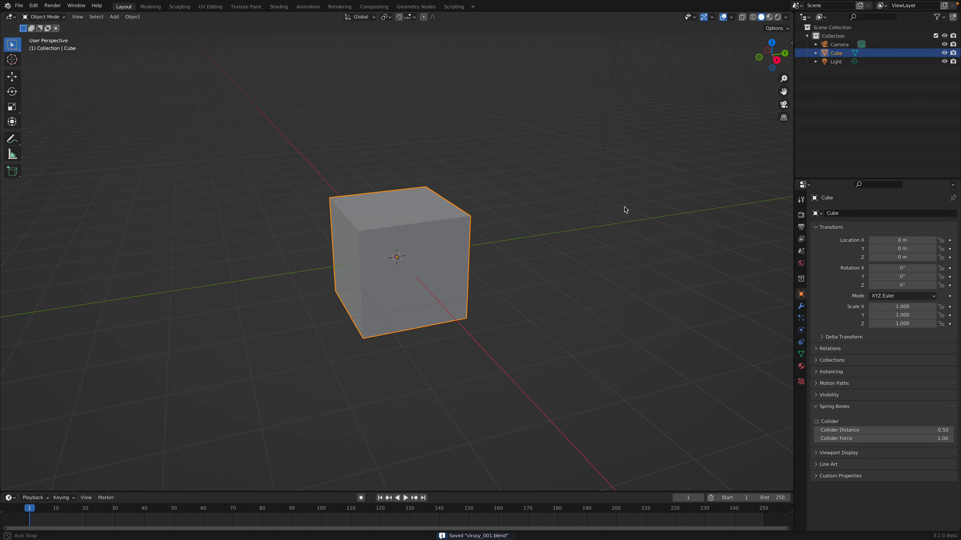
{"action": "left_click_drag", "start_coordinate": [790, 13], "coordinate": [567, 211]}
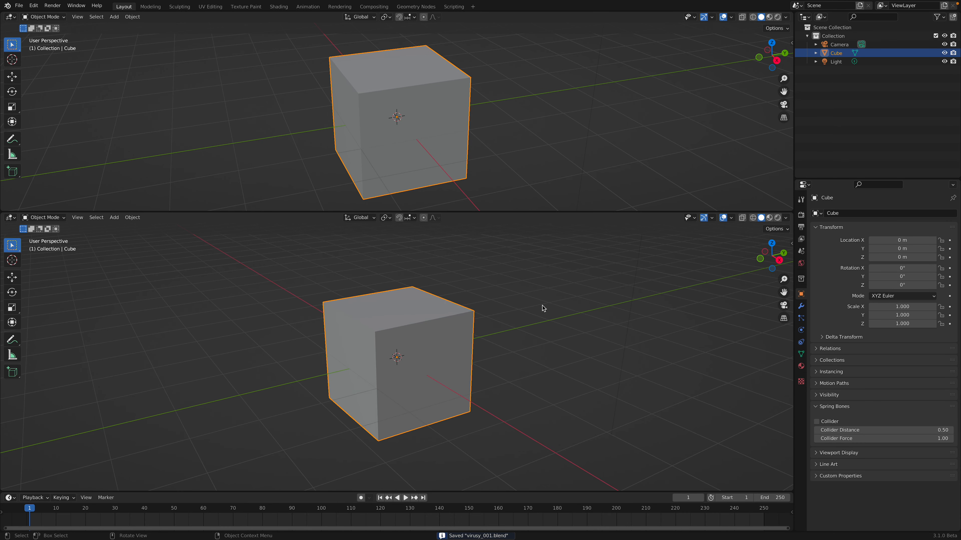
{"action": "left_click", "coordinate": [10, 18]}
{"action": "left_click", "coordinate": [38, 91]}
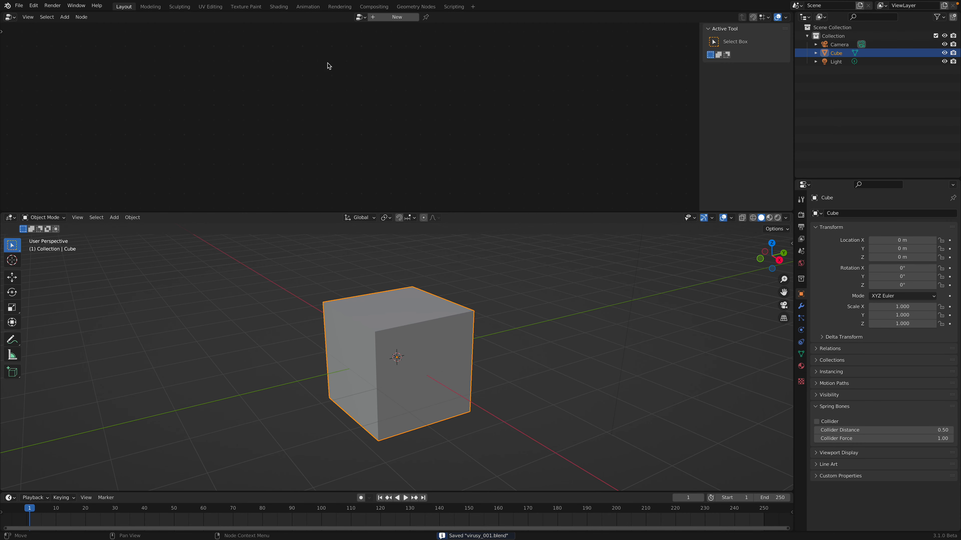
{"action": "left_click", "coordinate": [407, 18]}
Step: Spread the Group Input and Group Output nodes further apart
{"action": "scroll", "coordinate": [391, 122], "scroll_direction": "up", "scroll_amount": 10}
{"action": "left_click_drag", "start_coordinate": [241, 129], "coordinate": [216, 106]}
{"action": "left_click_drag", "start_coordinate": [481, 127], "coordinate": [509, 130]}
{"action": "left_click_drag", "start_coordinate": [222, 112], "coordinate": [270, 94]}
{"action": "type", "text": "subdiv"}
{"action": "key", "text": "Return"}
{"action": "left_click", "coordinate": [243, 94]}
{"action": "left_click_drag", "start_coordinate": [289, 105], "coordinate": [295, 100]}
{"action": "key", "text": "x"}
Step: Add a Subdivision Surface node and connect it between the Group Input and Group Output geometry sockets
{"action": "key", "text": "shift+a"}
{"action": "left_click", "coordinate": [291, 99]}
{"action": "type", "text": "subd"}
{"action": "key", "text": "Down"}
{"action": "key", "text": "Down"}
{"action": "key", "text": "Return"}
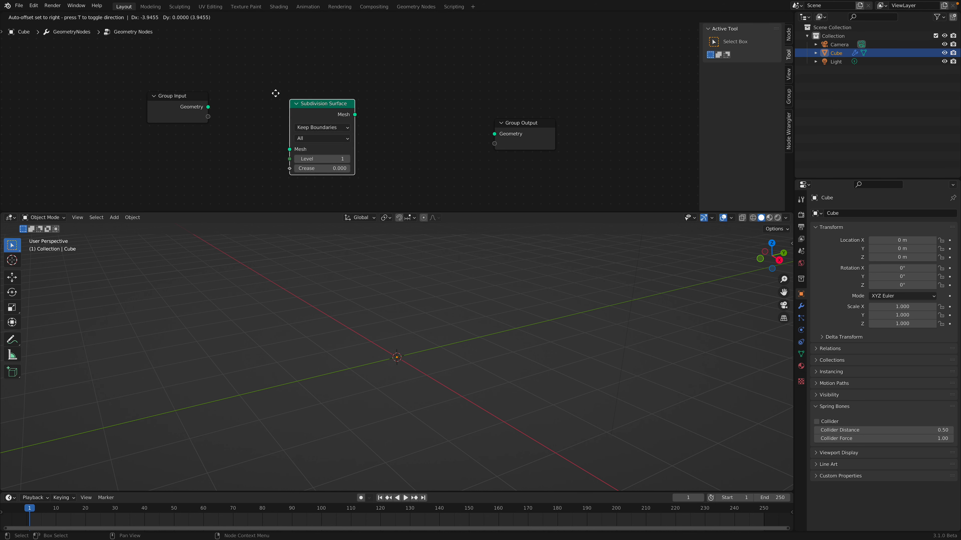
{"action": "left_click", "coordinate": [249, 95]}
{"action": "left_click_drag", "start_coordinate": [208, 107], "coordinate": [262, 136]}
{"action": "left_click_drag", "start_coordinate": [326, 102], "coordinate": [495, 134]}
{"action": "left_click_drag", "start_coordinate": [525, 124], "coordinate": [508, 125]}
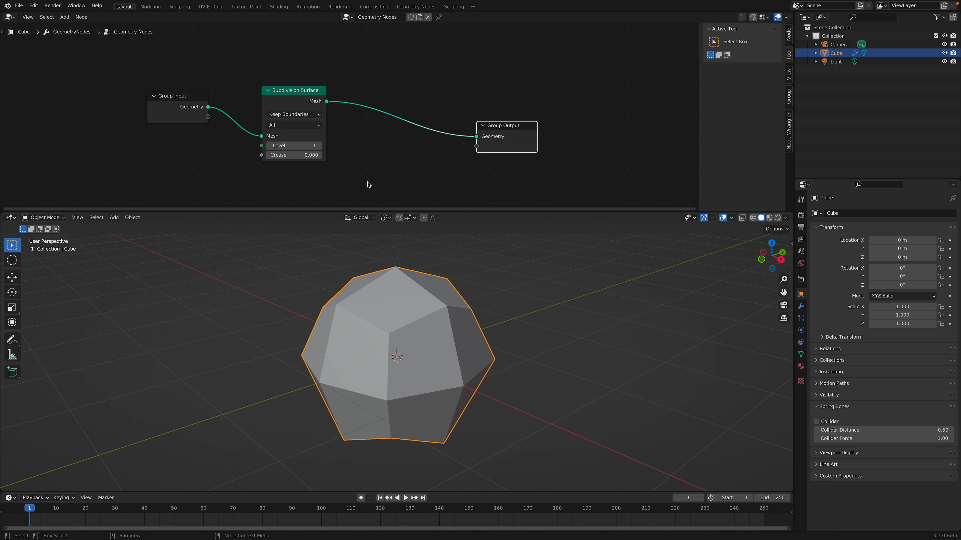
Step: Raise the Subdivision Surface node's Level to 4
{"action": "left_click", "coordinate": [319, 146]}
{"action": "left_click", "coordinate": [319, 147]}
{"action": "middle_click_drag", "start_coordinate": [476, 299], "coordinate": [448, 287]}
{"action": "left_click", "coordinate": [320, 146]}
{"action": "middle_click_drag", "start_coordinate": [384, 225], "coordinate": [440, 286]}
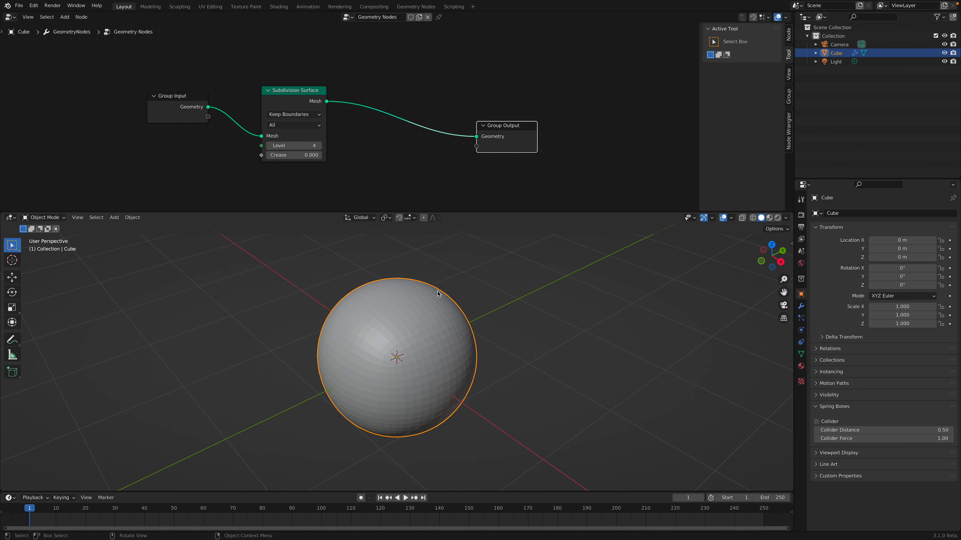
{"action": "middle_click_drag", "start_coordinate": [460, 352], "coordinate": [425, 338]}
Step: Insert a Merge by Distance node on the link between Subdivision Surface and Group Output
{"action": "left_click_drag", "start_coordinate": [501, 123], "coordinate": [529, 136]}
{"action": "key", "text": "shift+a"}
{"action": "left_click", "coordinate": [418, 112]}
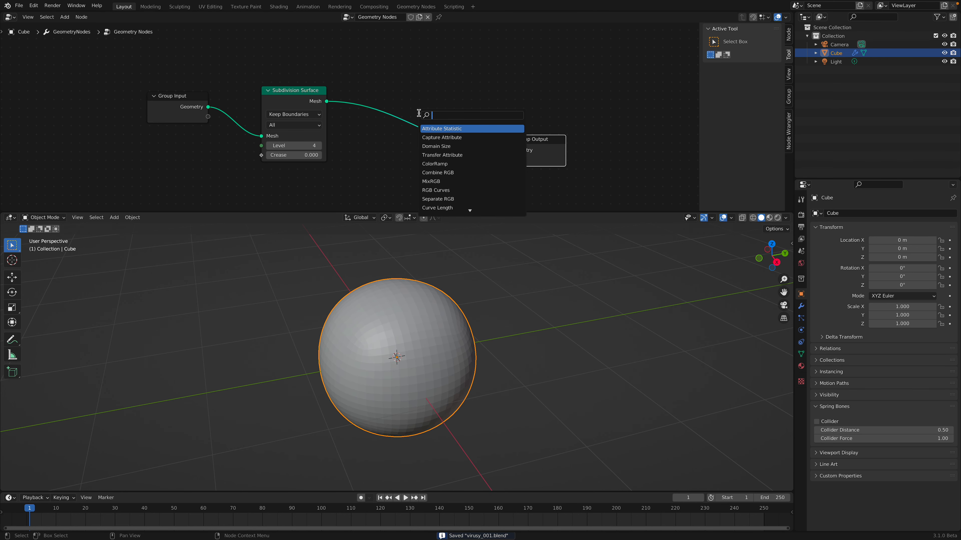
{"action": "type", "text": "merge"}
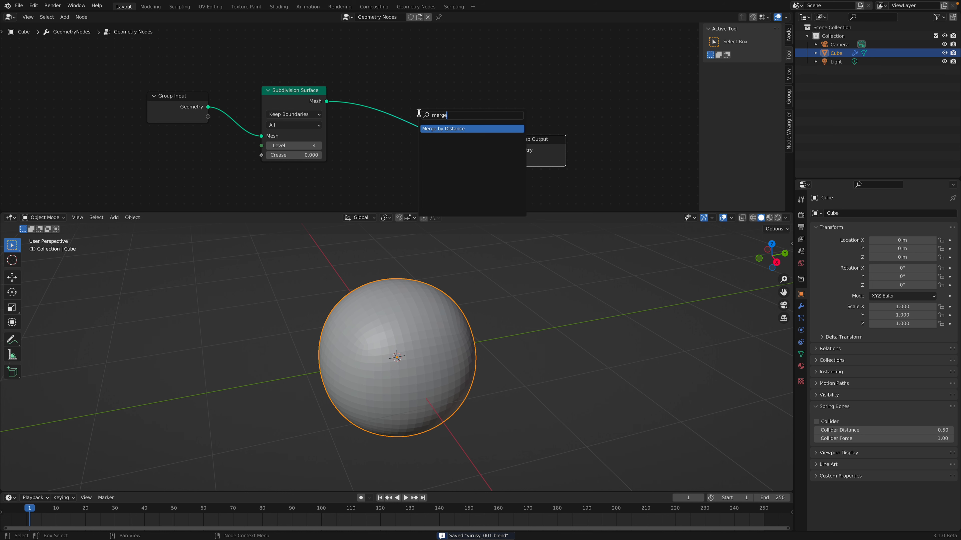
{"action": "key", "text": "Return"}
{"action": "left_click", "coordinate": [366, 101]}
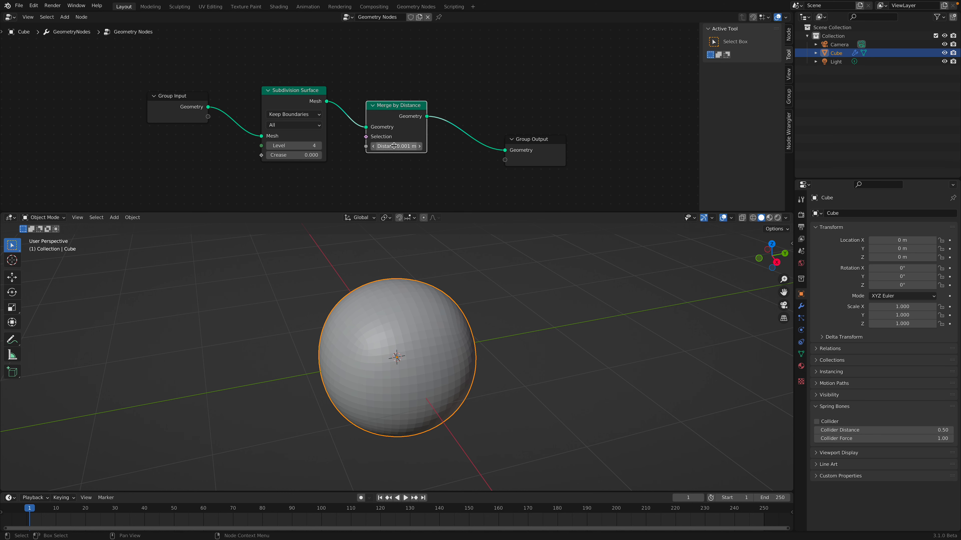
Step: Set the Merge by Distance node's Distance to 0.141 m and save the file
{"action": "left_click_drag", "start_coordinate": [396, 147], "coordinate": [416, 146]}
{"action": "middle_click_drag", "start_coordinate": [379, 340], "coordinate": [441, 309]}
{"action": "key", "text": "ctrl+s"}
{"action": "scroll", "coordinate": [419, 324], "scroll_direction": "up", "scroll_amount": 3}
{"action": "scroll", "coordinate": [434, 325], "scroll_direction": "down", "scroll_amount": 3}
Step: Insert a Dual Mesh node between Merge by Distance and Group Output, and save the file
{"action": "left_click_drag", "start_coordinate": [505, 150], "coordinate": [483, 141]}
{"action": "type", "text": "dus"}
{"action": "key", "text": "BackSpace"}
{"action": "key", "text": "Return"}
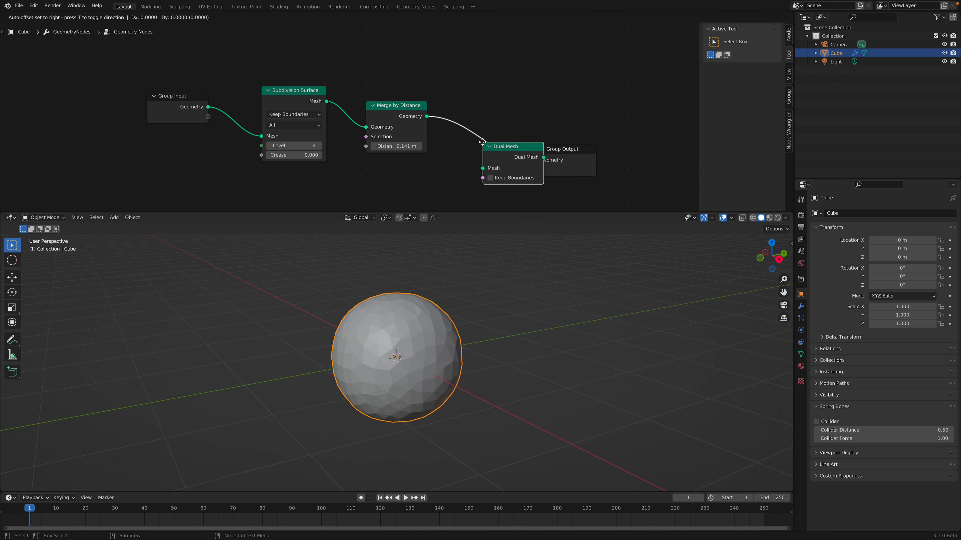
{"action": "left_click", "coordinate": [473, 117]}
{"action": "middle_click_drag", "start_coordinate": [467, 302], "coordinate": [375, 344]}
{"action": "scroll", "coordinate": [481, 305], "scroll_direction": "up", "scroll_amount": 3}
{"action": "scroll", "coordinate": [420, 345], "scroll_direction": "down", "scroll_amount": 2}
{"action": "scroll", "coordinate": [518, 344], "scroll_direction": "up", "scroll_amount": 1}
{"action": "scroll", "coordinate": [433, 320], "scroll_direction": "down", "scroll_amount": 1}
{"action": "key", "text": "ctrl+s"}
{"action": "middle_click_drag", "start_coordinate": [610, 157], "coordinate": [518, 137]}
{"action": "left_click_drag", "start_coordinate": [518, 136], "coordinate": [562, 147]}
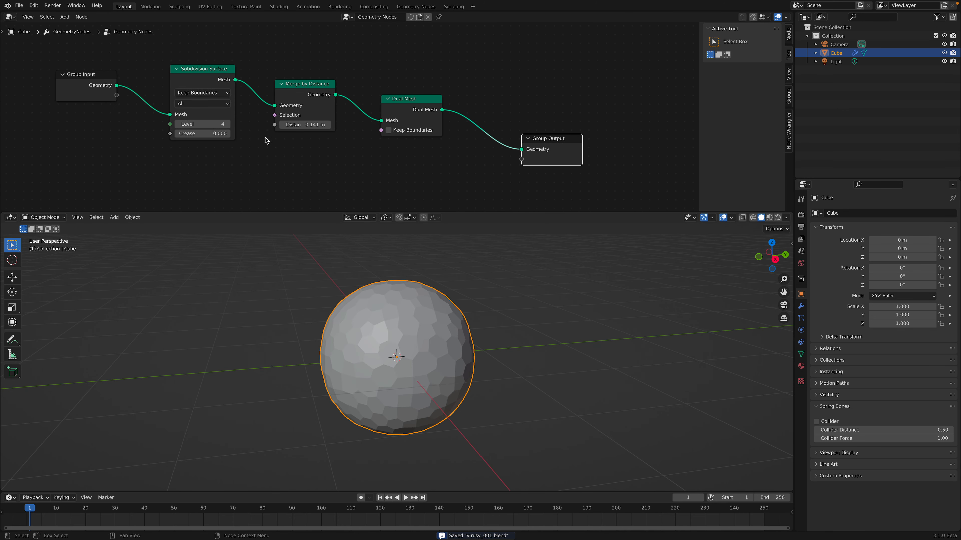
{"action": "left_click", "coordinate": [227, 124]}
{"action": "left_click", "coordinate": [177, 124]}
{"action": "middle_click_drag", "start_coordinate": [378, 336], "coordinate": [383, 357]}
Step: Insert an Extrude Mesh node on the link between Dual Mesh and Group Output
{"action": "left_click_drag", "start_coordinate": [534, 149], "coordinate": [569, 154]}
{"action": "key", "text": "shift+a"}
{"action": "key", "text": "s"}
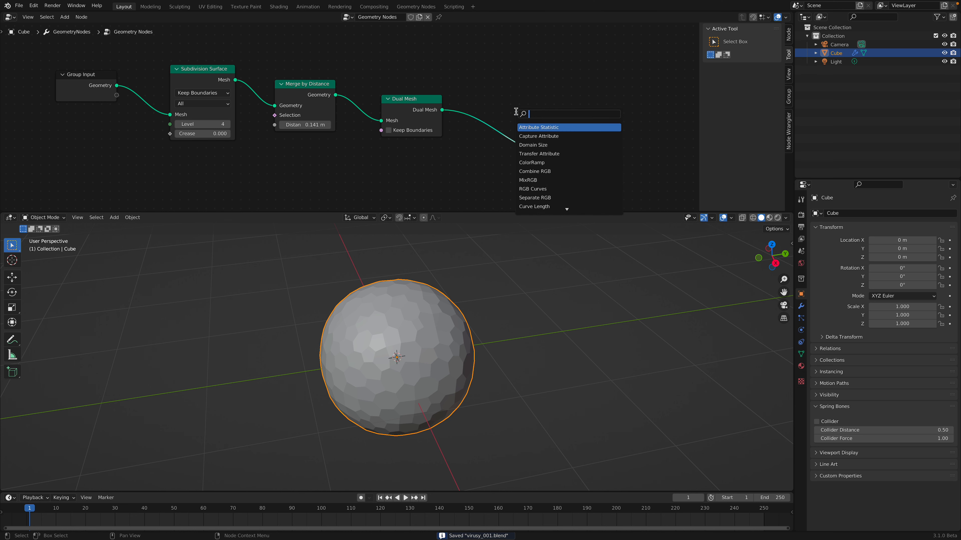
{"action": "type", "text": "extrude"}
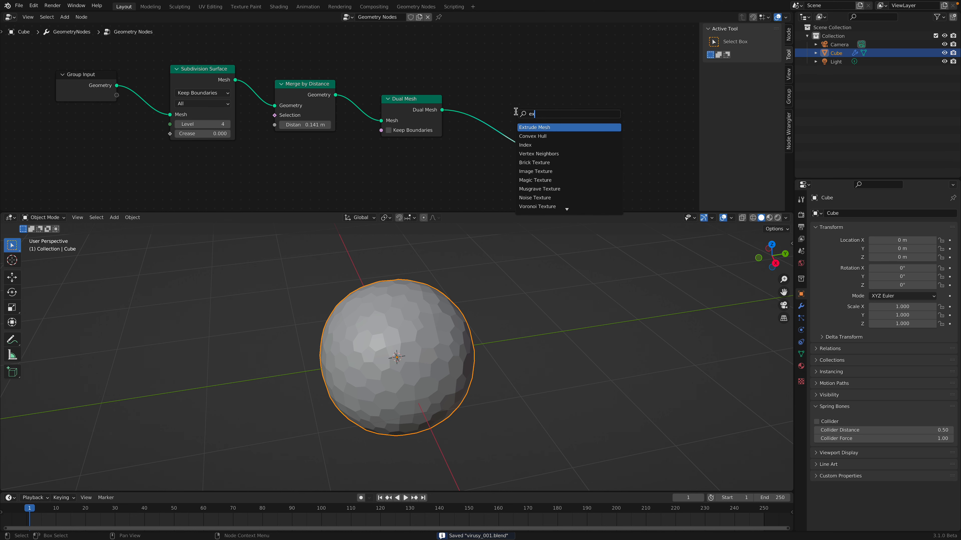
{"action": "key", "text": "Return"}
{"action": "left_click", "coordinate": [492, 117]}
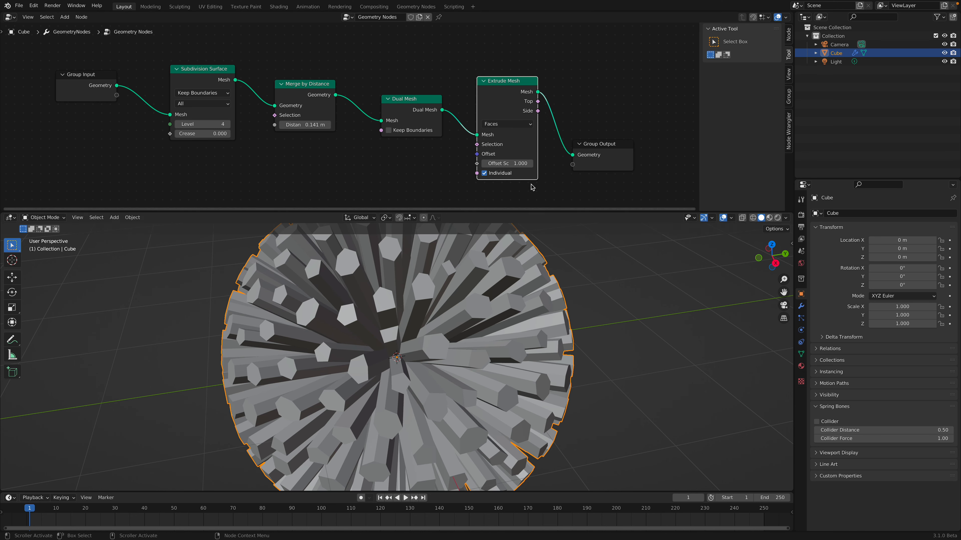
Step: Set the Extrude Mesh Offset Scale to 0.100, save the file, and collapse the node editor's sidebar
{"action": "mouse_move", "coordinate": [507, 163]}
{"action": "left_mouse_down"}
{"action": "mouse_move", "coordinate": [524, 163]}
{"action": "mouse_move", "coordinate": [488, 163]}
{"action": "left_mouse_up"}
{"action": "middle_click_drag", "start_coordinate": [496, 360], "coordinate": [491, 329]}
{"action": "key", "text": "ctrl+s"}
{"action": "left_click_drag", "start_coordinate": [700, 107], "coordinate": [785, 117]}
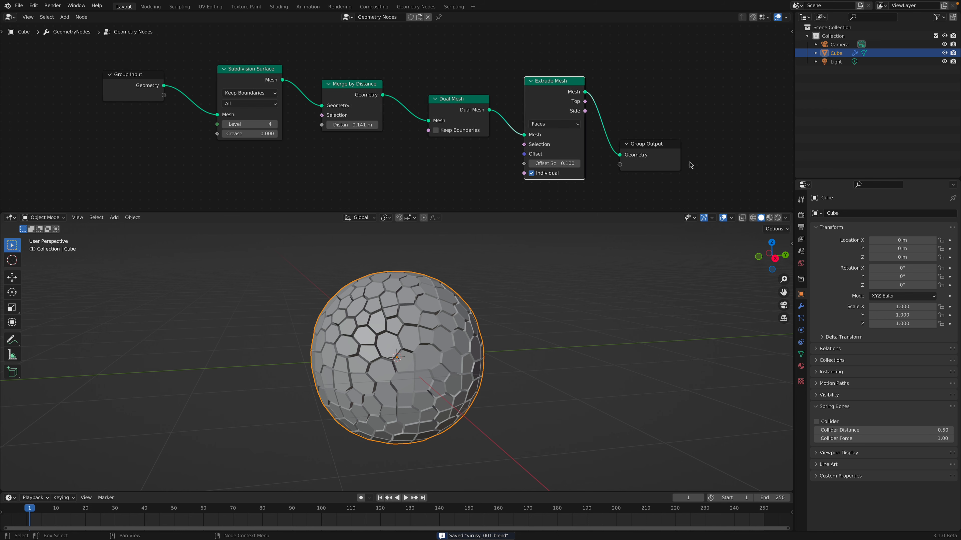
Step: Widen the Extrude Mesh node and insert a Scale Elements node between it and Group Output
{"action": "middle_click_drag", "start_coordinate": [688, 162], "coordinate": [637, 152]}
{"action": "left_click_drag", "start_coordinate": [608, 137], "coordinate": [653, 137]}
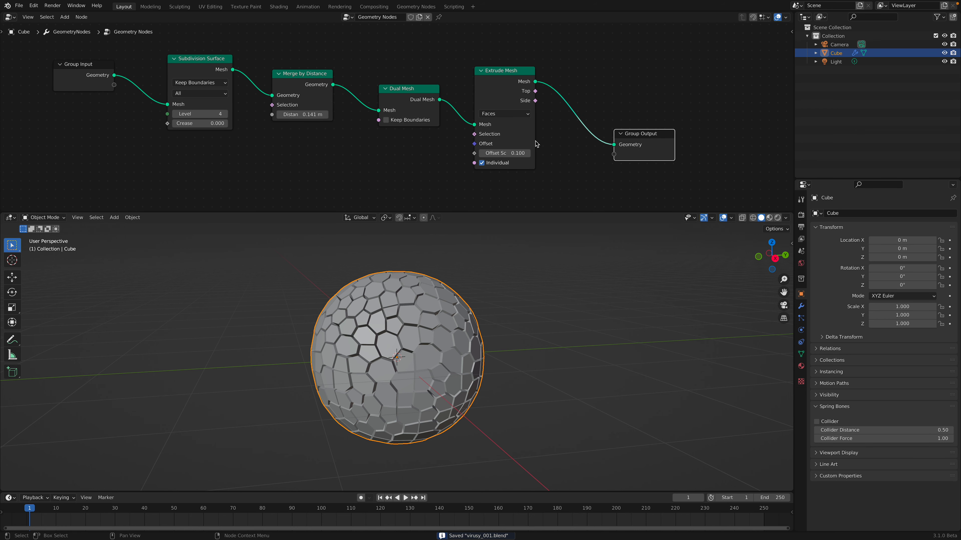
{"action": "left_click_drag", "start_coordinate": [534, 141], "coordinate": [552, 138]}
{"action": "left_click_drag", "start_coordinate": [658, 134], "coordinate": [696, 133]}
{"action": "key", "text": "shift+a"}
{"action": "key", "text": "s"}
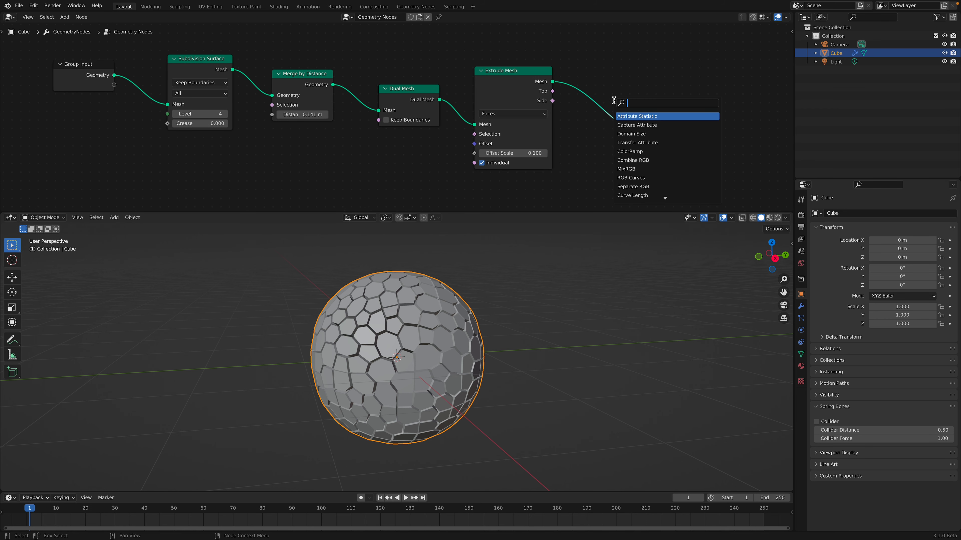
{"action": "type", "text": "scal"}
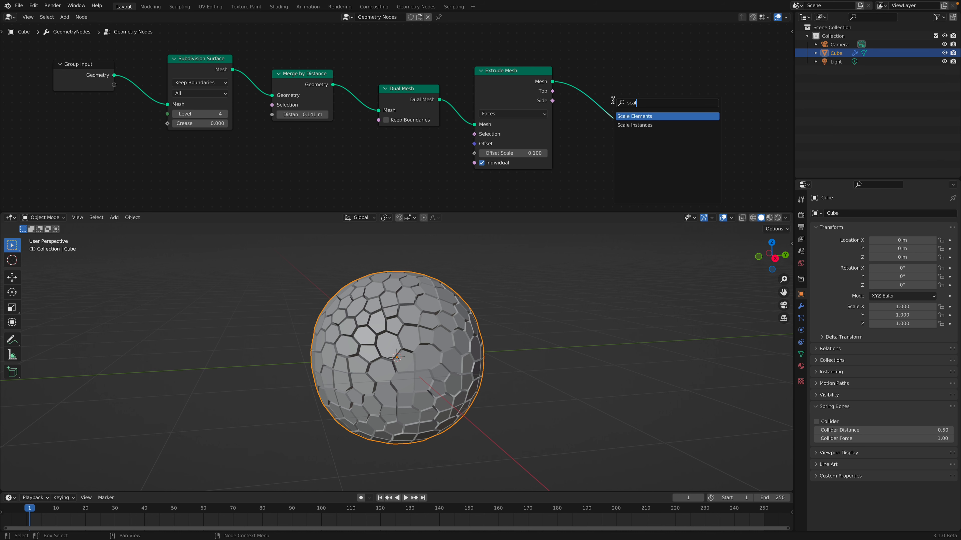
{"action": "key", "text": "Return"}
{"action": "left_click", "coordinate": [620, 130]}
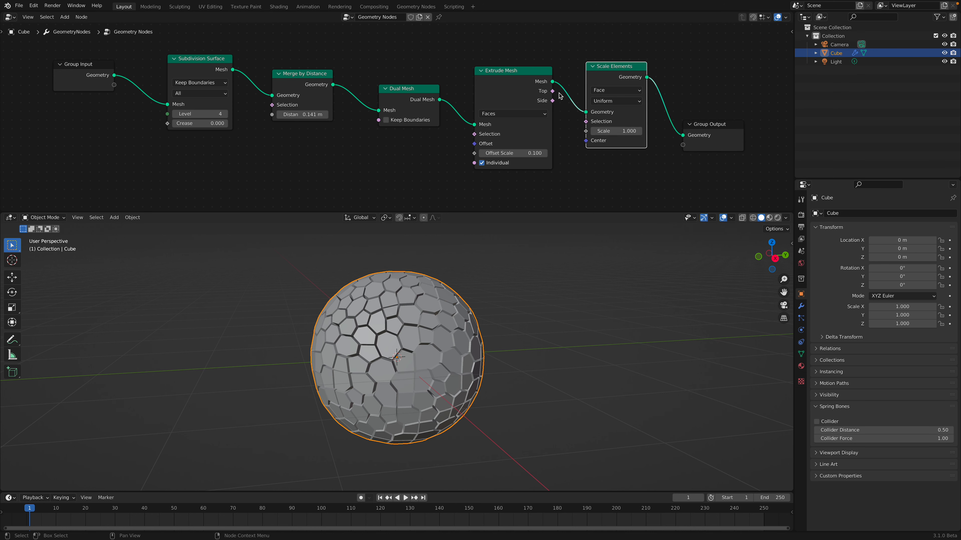
Step: Connect the Extrude Mesh Top output to the Scale Elements Selection and set the Scale to 0.460
{"action": "mouse_move", "coordinate": [580, 120]}
{"action": "left_mouse_down"}
{"action": "mouse_move", "coordinate": [609, 130]}
{"action": "mouse_move", "coordinate": [590, 130]}
{"action": "left_mouse_up"}
{"action": "middle_click_drag", "start_coordinate": [521, 290], "coordinate": [425, 295]}
{"action": "middle_click_drag", "start_coordinate": [597, 64], "coordinate": [421, 77]}
{"action": "left_click_drag", "start_coordinate": [531, 135], "coordinate": [585, 123]}
{"action": "middle_click_drag", "start_coordinate": [476, 307], "coordinate": [519, 271]}
{"action": "left_click_drag", "start_coordinate": [612, 133], "coordinate": [645, 129]}
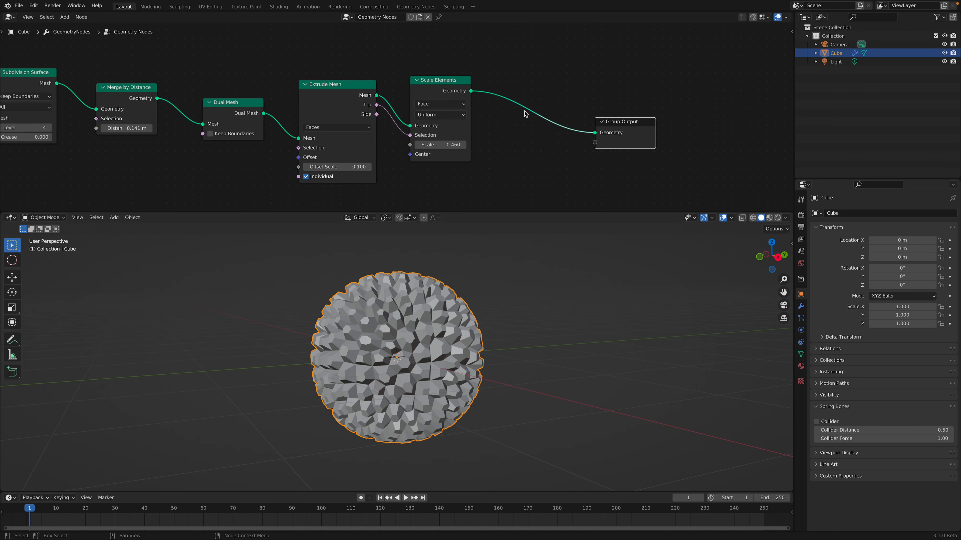
Step: Duplicate the Extrude Mesh node and insert the copy between Scale Elements and Group Output
{"action": "left_click_drag", "start_coordinate": [450, 97], "coordinate": [436, 93]}
{"action": "left_click", "coordinate": [347, 93]}
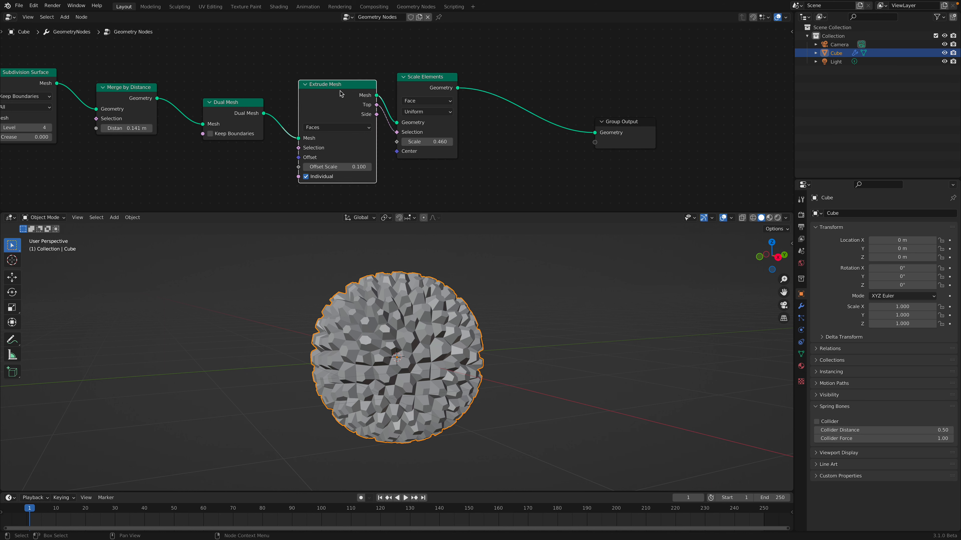
{"action": "key", "text": "shift+d"}
{"action": "left_click", "coordinate": [519, 72]}
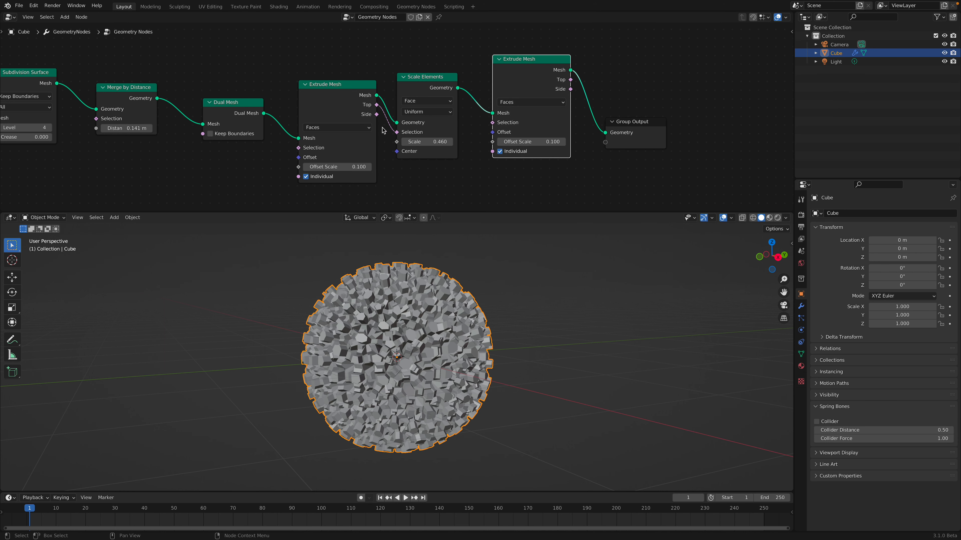
Step: Connect the first Extrude Mesh's Top output to the second one's Selection and set the second Offset Scale to 0.660
{"action": "left_click_drag", "start_coordinate": [377, 105], "coordinate": [579, 141]}
{"action": "left_click", "coordinate": [650, 128]}
{"action": "key", "text": "ctrl+s"}
{"action": "left_click_drag", "start_coordinate": [650, 128], "coordinate": [708, 127]}
{"action": "scroll", "coordinate": [700, 128], "scroll_direction": "down", "scroll_amount": 2}
{"action": "left_click_drag", "start_coordinate": [518, 85], "coordinate": [529, 104]}
{"action": "middle_click_drag", "start_coordinate": [528, 105], "coordinate": [522, 85]}
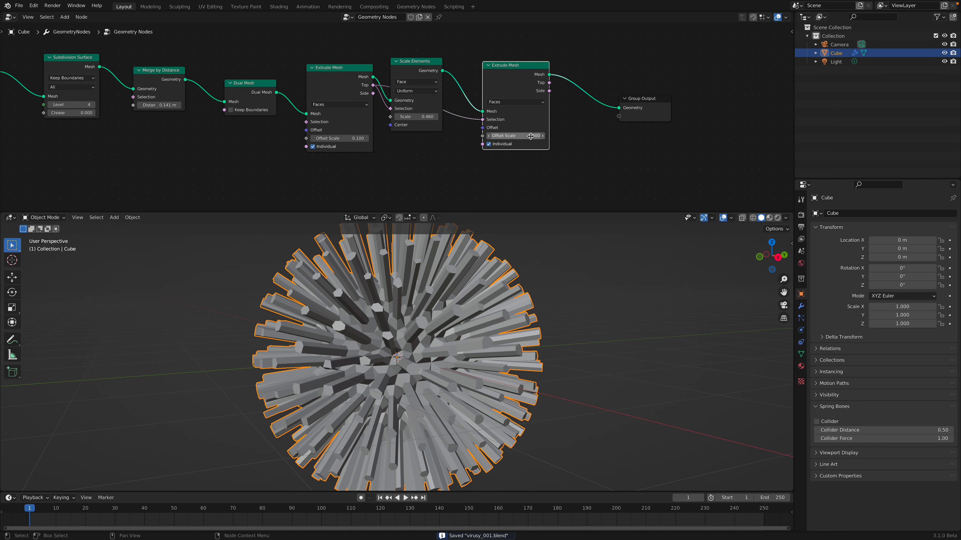
{"action": "mouse_move", "coordinate": [531, 135]}
{"action": "left_mouse_down", "text": "shift"}
{"action": "mouse_move", "coordinate": [545, 136]}
{"action": "mouse_move", "coordinate": [534, 135]}
{"action": "left_mouse_up", "text": "shift"}
Step: Duplicate the Scale Elements node and insert the copy between the second Extrude Mesh and Group Output
{"action": "left_click_drag", "start_coordinate": [643, 103], "coordinate": [696, 104]}
{"action": "left_click", "coordinate": [425, 74]}
{"action": "key", "text": "shift+d"}
{"action": "left_click", "coordinate": [642, 76]}
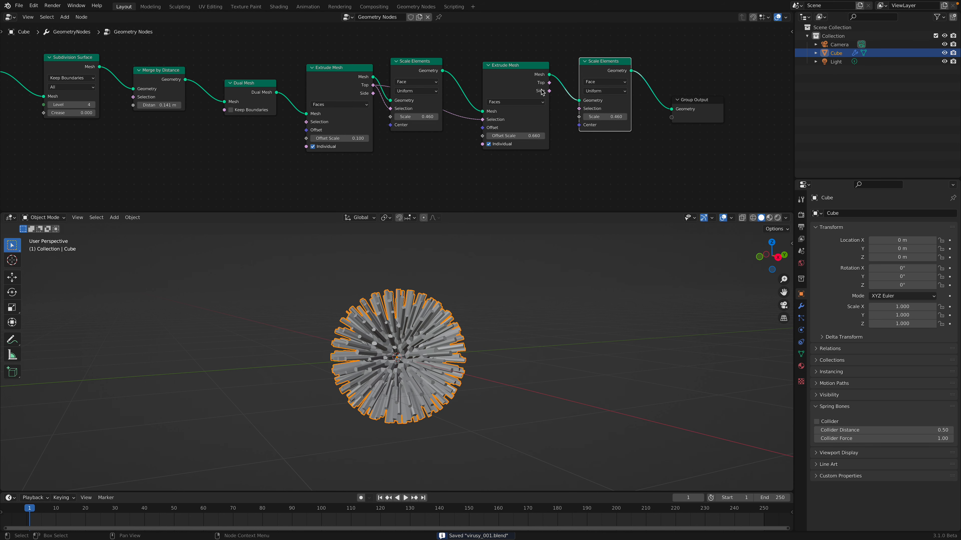
Step: Connect the second Extrude Mesh's Top output to the second Scale Elements Selection and set its Scale to 0.400
{"action": "scroll", "coordinate": [560, 87], "scroll_direction": "up", "scroll_amount": 1}
{"action": "left_click_drag", "start_coordinate": [536, 82], "coordinate": [614, 119]}
{"action": "middle_click_drag", "start_coordinate": [572, 314], "coordinate": [504, 347]}
{"action": "key", "text": "ctrl+s"}
{"action": "scroll", "coordinate": [481, 345], "scroll_direction": "down", "scroll_amount": 3}
{"action": "scroll", "coordinate": [484, 344], "scroll_direction": "up", "scroll_amount": 2}
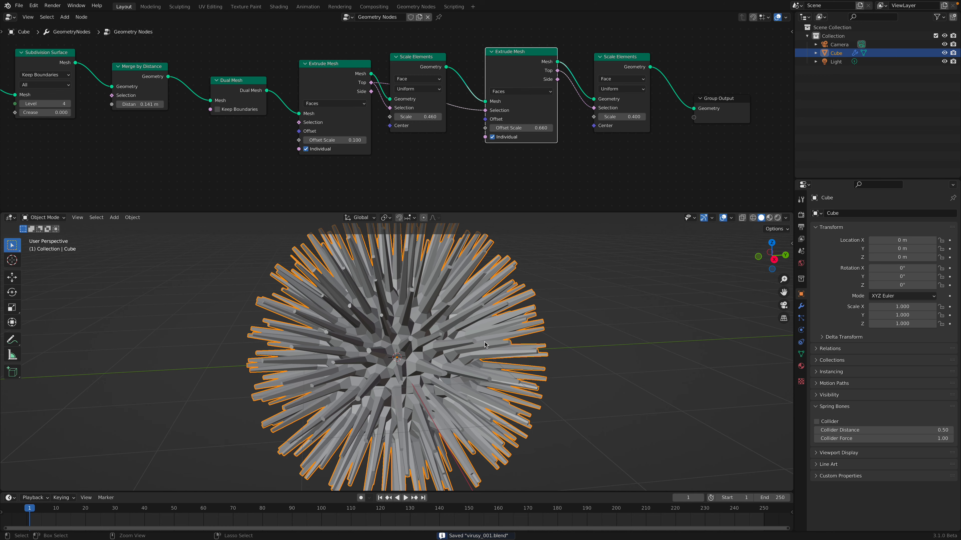
Step: Try a level 2 Subdivision modifier on the cube and remove it
{"action": "key", "text": "ctrl+2"}
{"action": "middle_click_drag", "start_coordinate": [620, 337], "coordinate": [641, 335]}
{"action": "left_click", "coordinate": [801, 307]}
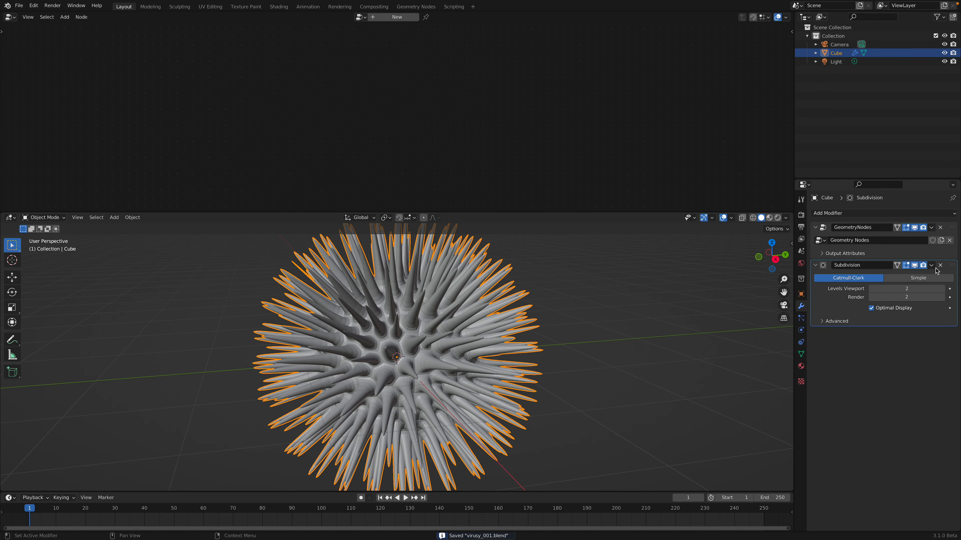
{"action": "left_click", "coordinate": [940, 265]}
{"action": "middle_click_drag", "start_coordinate": [577, 333], "coordinate": [588, 332]}
Step: Set the Offset Scale to 0.040 on the first Extrude Mesh and 1.280 on the second
{"action": "middle_click_drag", "start_coordinate": [581, 125], "coordinate": [528, 117]}
{"action": "left_click_drag", "start_coordinate": [667, 99], "coordinate": [716, 113]}
{"action": "middle_click_drag", "start_coordinate": [600, 114], "coordinate": [541, 129]}
{"action": "left_click", "coordinate": [502, 65]}
{"action": "left_click_drag", "start_coordinate": [384, 68], "coordinate": [405, 82]}
{"action": "mouse_move", "coordinate": [225, 148]}
{"action": "left_mouse_down"}
{"action": "mouse_move", "coordinate": [239, 148]}
{"action": "mouse_move", "coordinate": [220, 148]}
{"action": "left_mouse_up"}
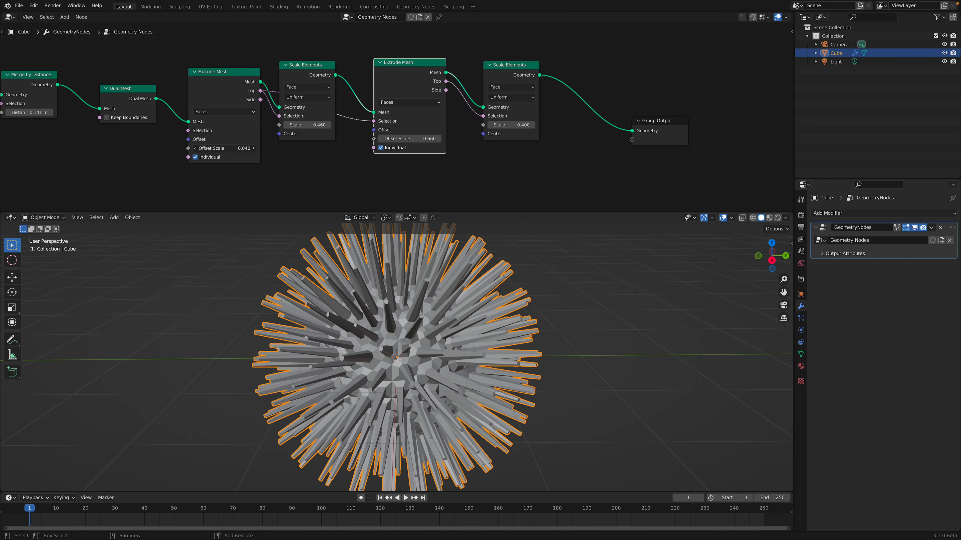
{"action": "left_click_drag", "start_coordinate": [410, 139], "coordinate": [424, 138]}
{"action": "middle_click_drag", "start_coordinate": [373, 170], "coordinate": [422, 128]}
{"action": "key", "text": "ctrl+s"}
Step: Add a Random Value node below the first Scale Elements node
{"action": "left_click_drag", "start_coordinate": [466, 97], "coordinate": [496, 96]}
{"action": "scroll", "coordinate": [403, 113], "scroll_direction": "down", "scroll_amount": 2}
{"action": "middle_click_drag", "start_coordinate": [404, 115], "coordinate": [398, 135]}
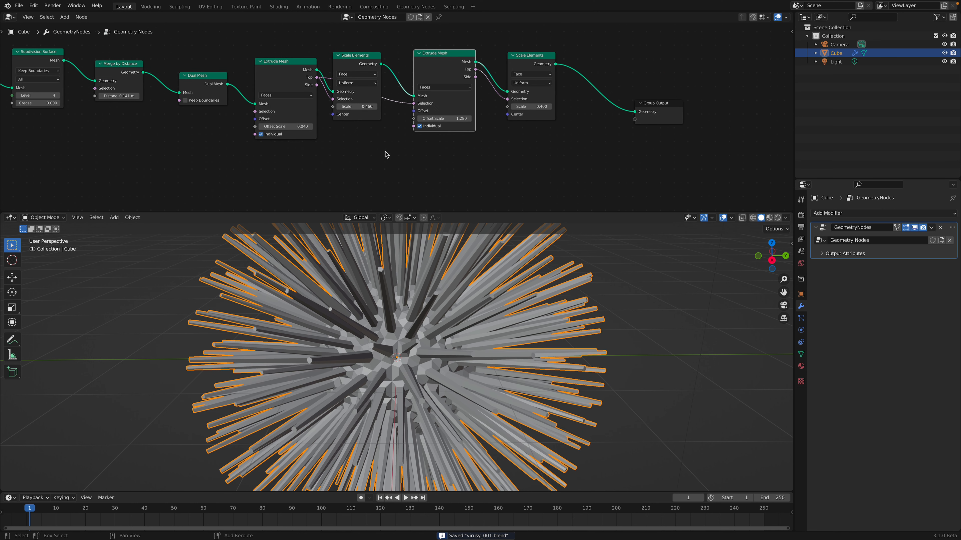
{"action": "left_click_drag", "start_coordinate": [438, 98], "coordinate": [443, 108]}
{"action": "key", "text": "shift+a"}
{"action": "left_click", "coordinate": [371, 165]}
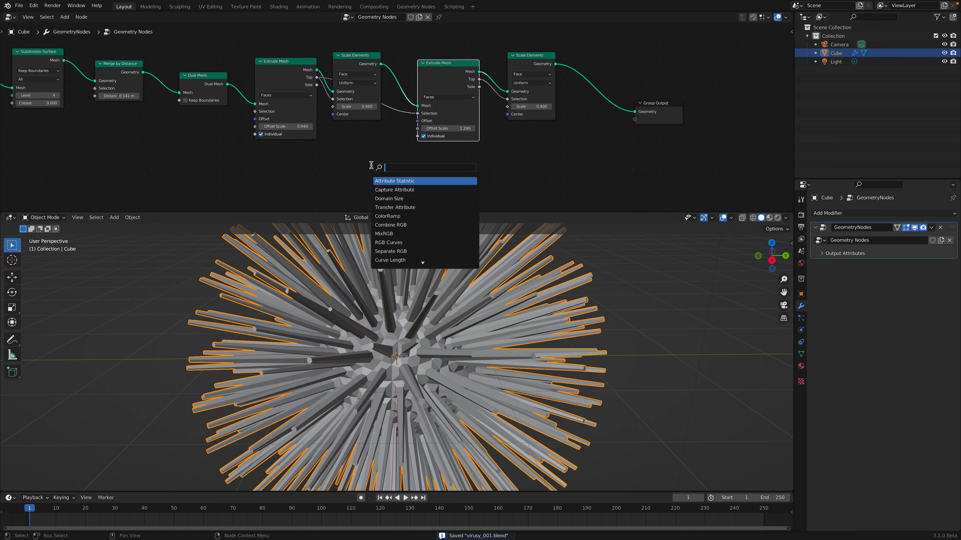
{"action": "type", "text": "random"}
{"action": "key", "text": "Return"}
{"action": "left_click", "coordinate": [372, 151]}
Step: Connect the Random Value output to the second Extrude Mesh's Offset Scale, with Min 0.180 and Max 0.640
{"action": "left_click_drag", "start_coordinate": [416, 130], "coordinate": [418, 128]}
{"action": "left_click_drag", "start_coordinate": [347, 170], "coordinate": [352, 132]}
{"action": "key", "text": "ctrl+s"}
{"action": "scroll", "coordinate": [328, 151], "scroll_direction": "up", "scroll_amount": 3}
{"action": "middle_click_drag", "start_coordinate": [352, 132], "coordinate": [375, 97]}
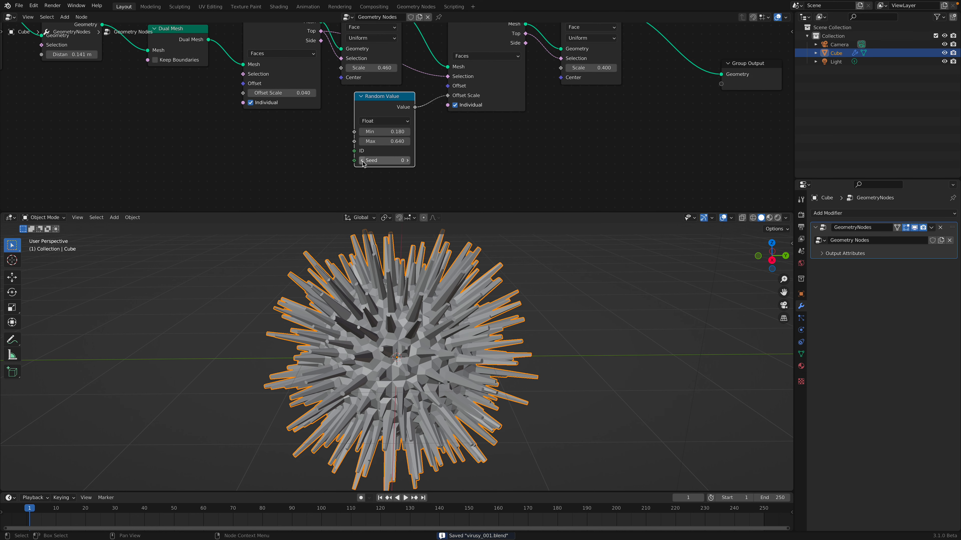
Step: Expose the Random Value Seed through a new Group Input node and set the modifier's Seed to 64
{"action": "left_click_drag", "start_coordinate": [338, 161], "coordinate": [312, 163]}
{"action": "type", "text": "gro"}
{"action": "key", "text": "Return"}
{"action": "left_click", "coordinate": [311, 163]}
{"action": "left_click_drag", "start_coordinate": [912, 251], "coordinate": [937, 251]}
{"action": "middle_click_drag", "start_coordinate": [641, 283], "coordinate": [559, 299]}
{"action": "left_click", "coordinate": [566, 310]}
{"action": "middle_click_drag", "start_coordinate": [610, 98], "coordinate": [458, 171]}
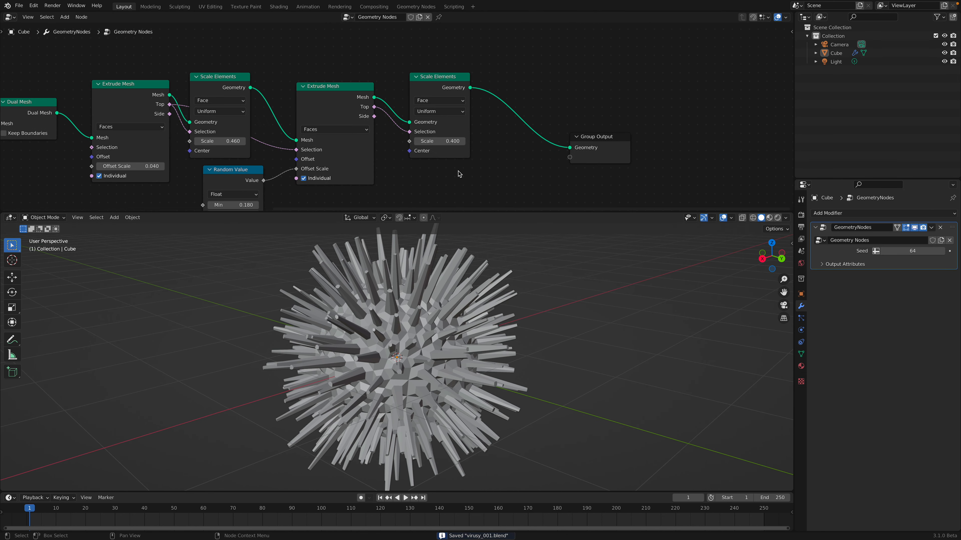
Step: Insert a copy of the second Extrude Mesh before the Group Output, its Selection fed by the second Extrude's Top, with Offset Scale 0.200
{"action": "left_click_drag", "start_coordinate": [601, 138], "coordinate": [635, 143]}
{"action": "left_click_drag", "start_coordinate": [349, 91], "coordinate": [360, 74]}
{"action": "left_click_drag", "start_coordinate": [429, 78], "coordinate": [440, 66]}
{"action": "left_click_drag", "start_coordinate": [648, 139], "coordinate": [683, 143]}
{"action": "scroll", "coordinate": [454, 114], "scroll_direction": "down", "scroll_amount": 1}
{"action": "left_click", "coordinate": [329, 84]}
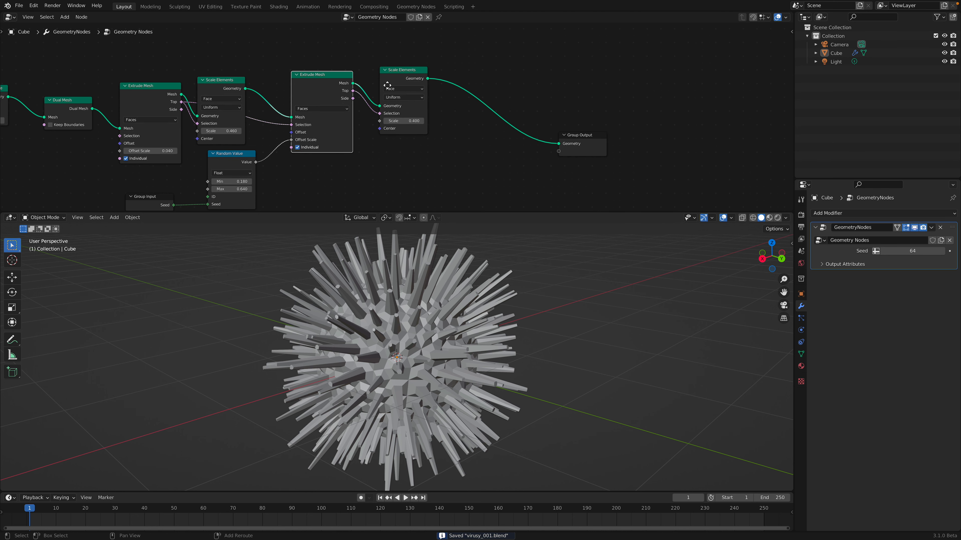
{"action": "key", "text": "shift+d"}
{"action": "left_click", "coordinate": [535, 91]}
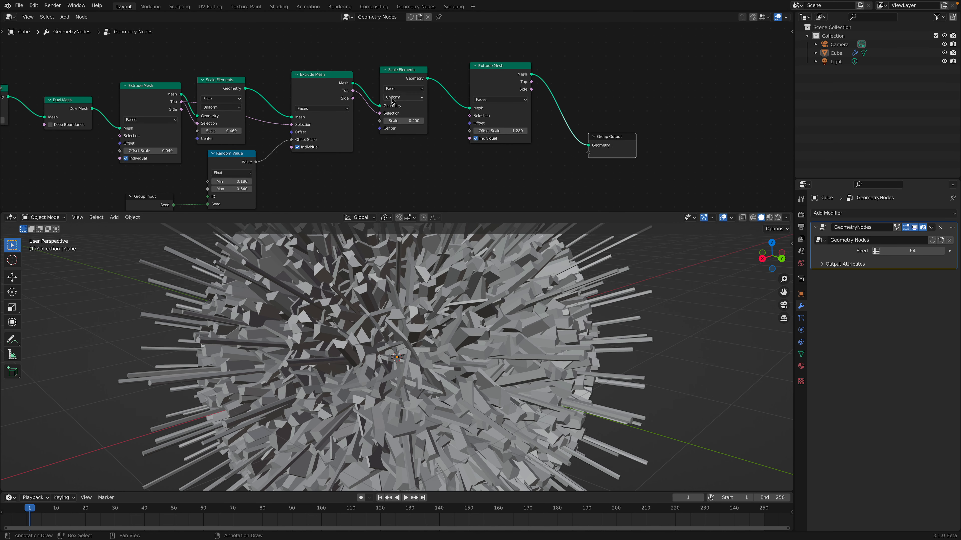
{"action": "left_click_drag", "start_coordinate": [353, 91], "coordinate": [470, 117]}
{"action": "left_click_drag", "start_coordinate": [502, 131], "coordinate": [460, 131]}
Step: Insert a copy of the second Scale Elements after the third Extrude Mesh and connect that Extrude's Top to its Selection
{"action": "left_click", "coordinate": [410, 70]}
{"action": "key", "text": "shift+d"}
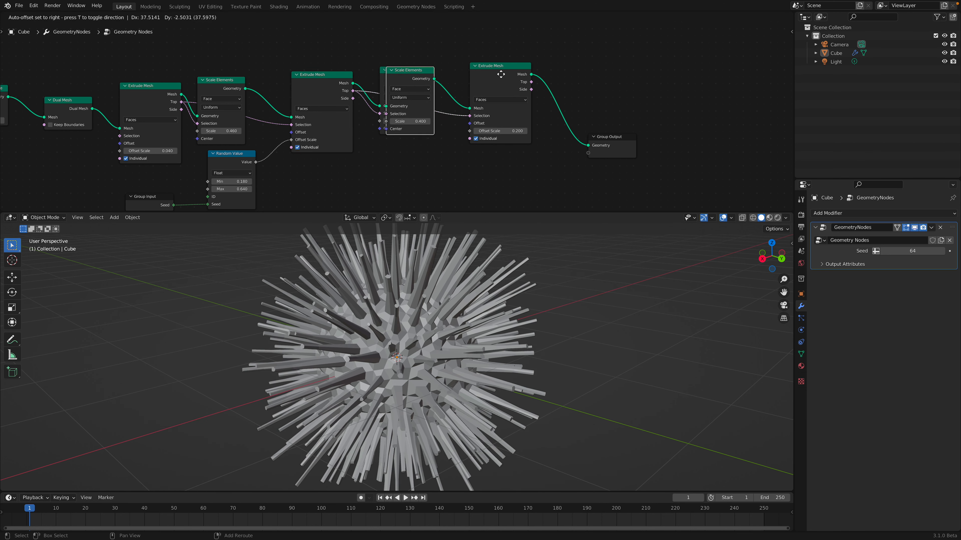
{"action": "left_click", "coordinate": [582, 73]}
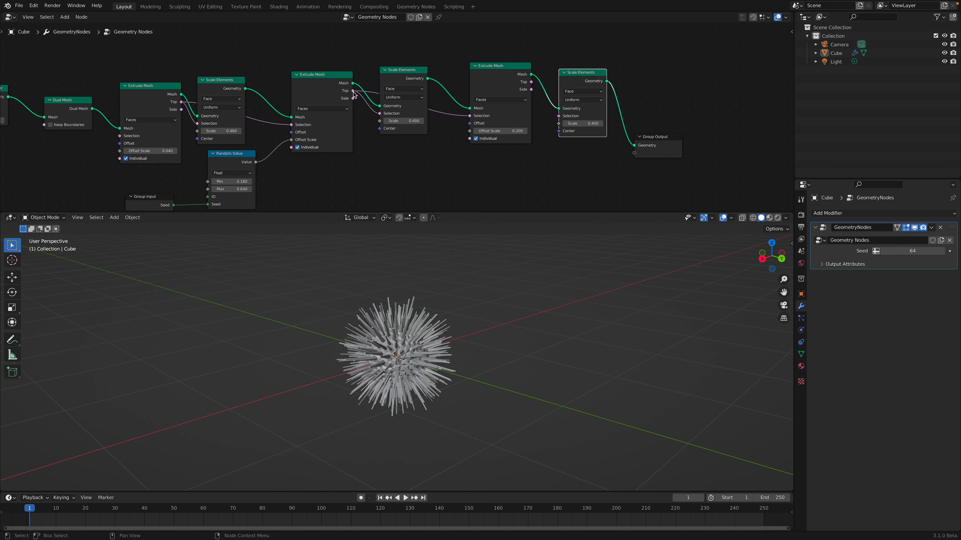
{"action": "left_click_drag", "start_coordinate": [559, 118], "coordinate": [528, 131]}
{"action": "left_click_drag", "start_coordinate": [508, 87], "coordinate": [492, 93]}
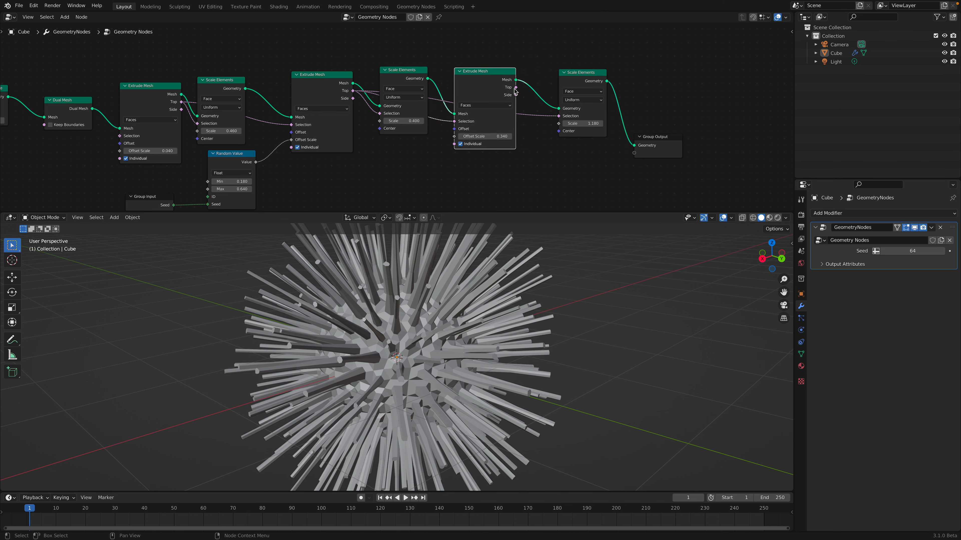
{"action": "left_click_drag", "start_coordinate": [558, 118], "coordinate": [559, 116]}
Step: Set the third Scale Elements' Scale to 1.980 and the third Extrude Mesh's Offset Scale to 0.100
{"action": "left_click_drag", "start_coordinate": [585, 80], "coordinate": [573, 82]}
{"action": "left_click_drag", "start_coordinate": [577, 126], "coordinate": [612, 126]}
{"action": "left_click_drag", "start_coordinate": [503, 133], "coordinate": [467, 133]}
{"action": "left_click_drag", "start_coordinate": [556, 128], "coordinate": [548, 127]}
Step: Insert a copy of the third Extrude Mesh after the third Scale Elements, with its Selection fed by the third Extrude's Top
{"action": "left_click_drag", "start_coordinate": [647, 139], "coordinate": [738, 148]}
{"action": "middle_click_drag", "start_coordinate": [722, 137], "coordinate": [604, 143]}
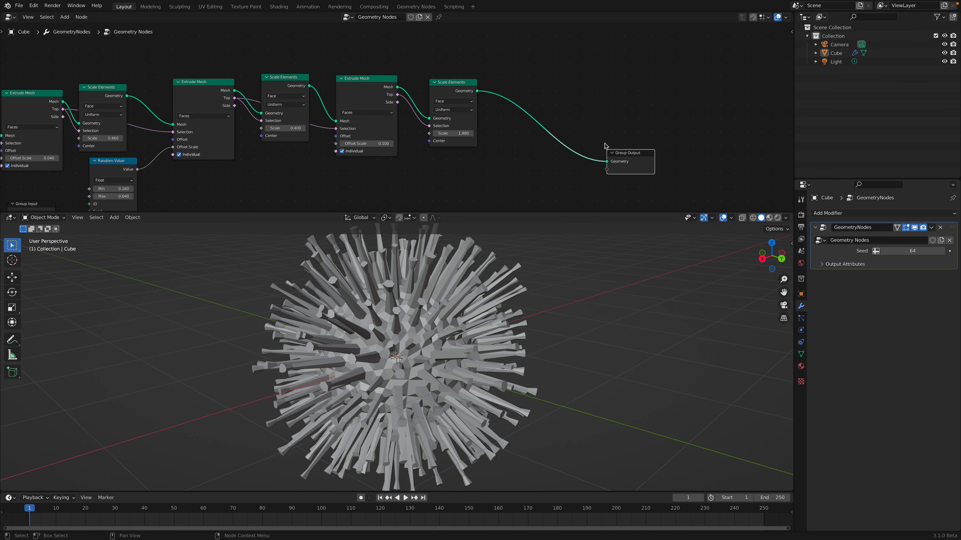
{"action": "left_click", "coordinate": [385, 91]}
{"action": "key", "text": "shift+d"}
{"action": "left_click", "coordinate": [553, 81]}
{"action": "left_click_drag", "start_coordinate": [397, 95], "coordinate": [536, 133]}
Step: Insert a copy of the third Scale Elements, its Selection fed by the fourth Extrude's Top, with Scale 0.760, and save the file
{"action": "left_click_drag", "start_coordinate": [649, 154], "coordinate": [696, 152]}
{"action": "left_click", "coordinate": [442, 83]}
{"action": "key", "text": "shift+d"}
{"action": "left_click", "coordinate": [619, 86]}
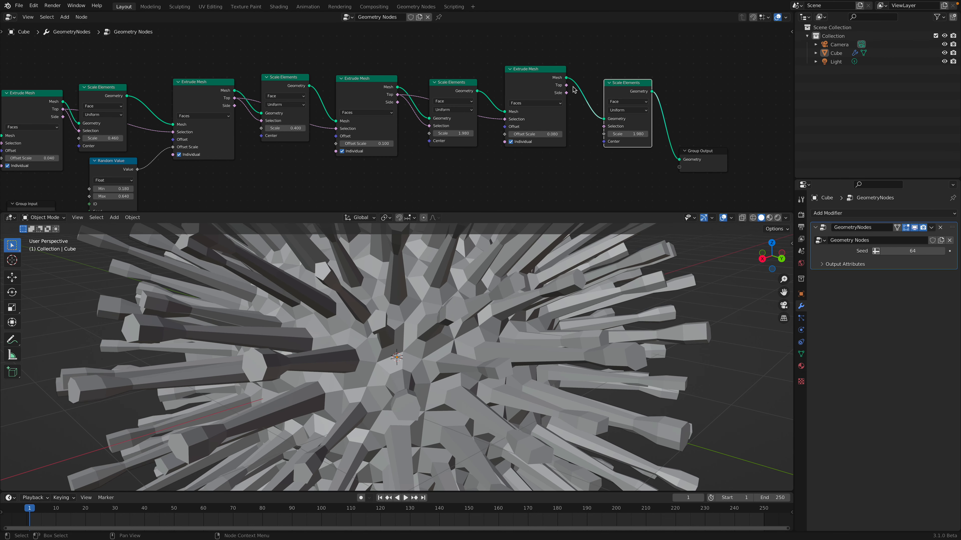
{"action": "mouse_move", "coordinate": [604, 126]}
{"action": "left_mouse_down"}
{"action": "mouse_move", "coordinate": [616, 134]}
{"action": "mouse_move", "coordinate": [605, 134]}
{"action": "left_mouse_up"}
{"action": "key", "text": "ctrl+s"}
Step: Try an Offset Scale of -1 on the fourth Extrude Mesh
{"action": "middle_click_drag", "start_coordinate": [455, 290], "coordinate": [445, 282]}
{"action": "scroll", "coordinate": [522, 152], "scroll_direction": "up", "scroll_amount": 2}
{"action": "middle_click_drag", "start_coordinate": [523, 152], "coordinate": [517, 155]}
{"action": "left_click_drag", "start_coordinate": [548, 141], "coordinate": [547, 139]}
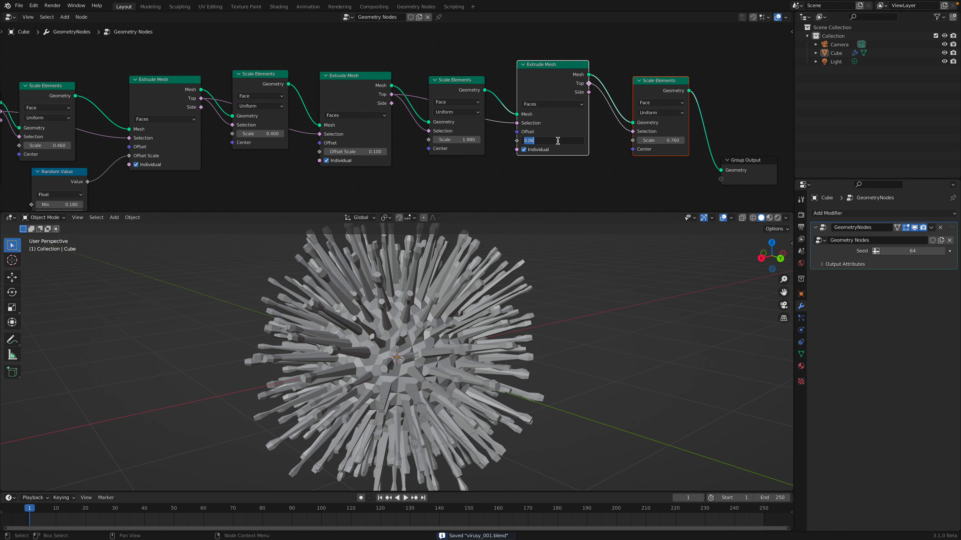
{"action": "type", "text": "-1"}
{"action": "key", "text": "Return"}
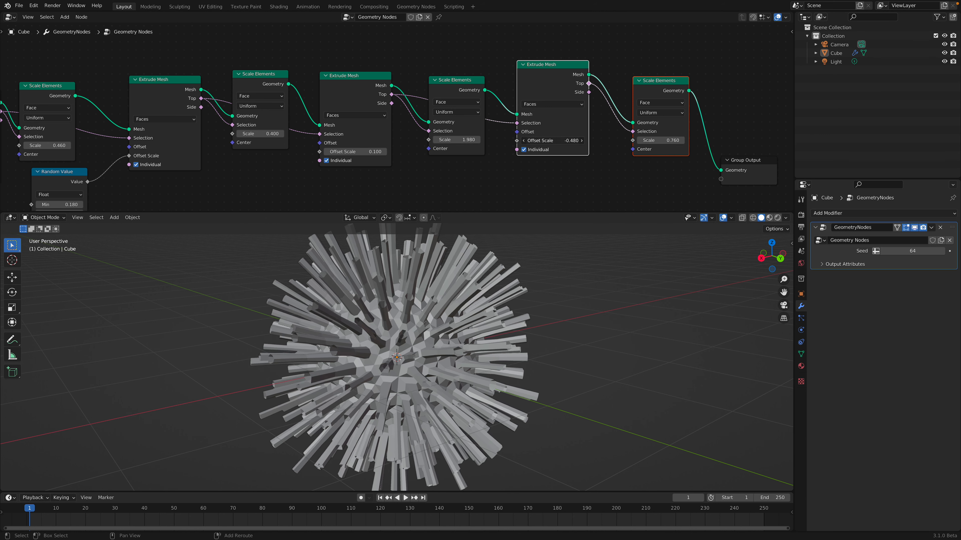
Step: Set the fourth Extrude Mesh's Offset Scale to 0.020 and the fourth Scale Elements' Scale to 0.520
{"action": "left_click_drag", "start_coordinate": [552, 140], "coordinate": [570, 140]}
{"action": "middle_click_drag", "start_coordinate": [586, 147], "coordinate": [538, 146]}
{"action": "left_click_drag", "start_coordinate": [525, 139], "coordinate": [527, 140]}
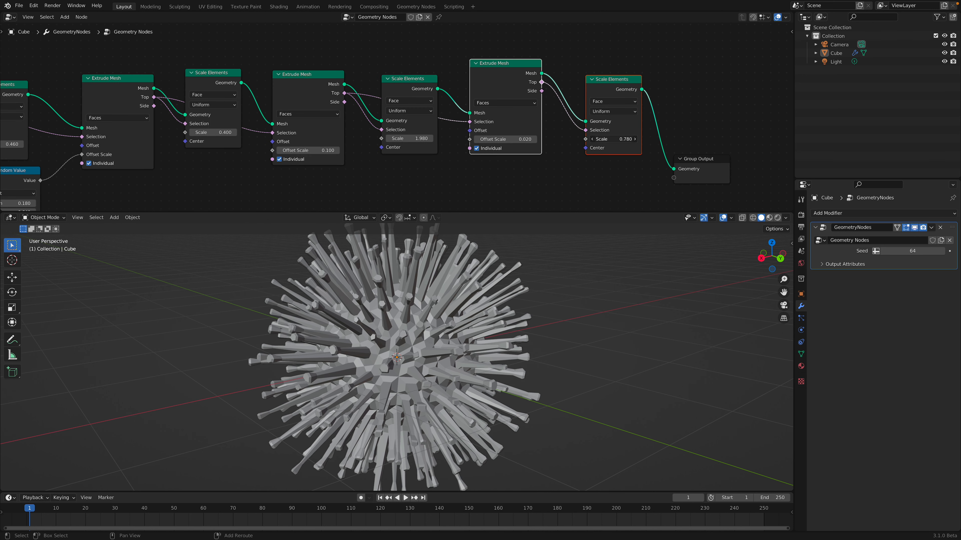
{"action": "left_click_drag", "start_coordinate": [612, 138], "coordinate": [610, 139]}
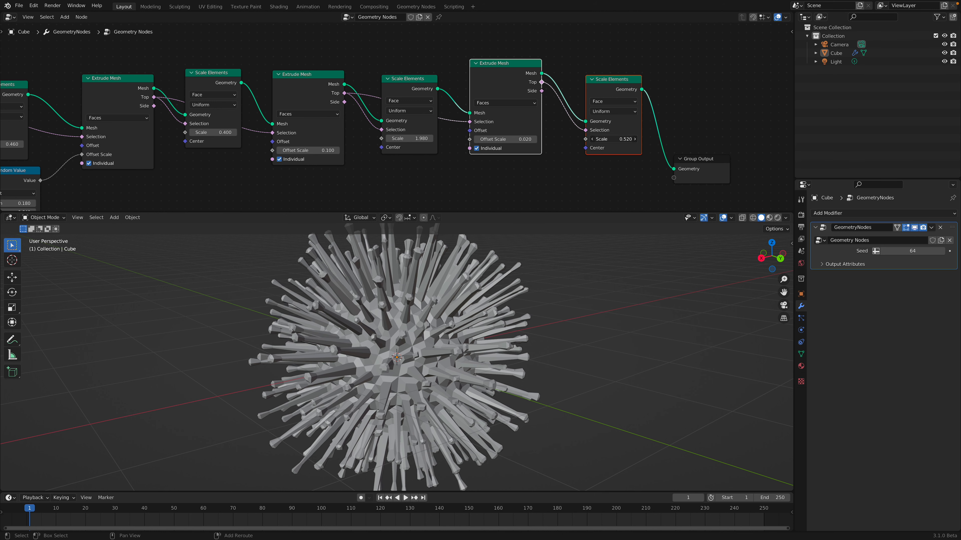
Step: Move the Group Output node farther from the last Scale Elements node and save the file
{"action": "middle_click_drag", "start_coordinate": [626, 138], "coordinate": [575, 143]}
{"action": "scroll", "coordinate": [576, 143], "scroll_direction": "up", "scroll_amount": 2}
{"action": "left_click_drag", "start_coordinate": [680, 167], "coordinate": [734, 154]}
{"action": "middle_click_drag", "start_coordinate": [731, 153], "coordinate": [659, 150]}
{"action": "key", "text": "ctrl+s"}
Step: Insert a copy of the fourth Extrude Mesh at the chain's end, its Selection fed by the fourth Extrude's Top, with Offset Scale -0.060
{"action": "left_click_drag", "start_coordinate": [466, 78], "coordinate": [450, 76]}
{"action": "left_click", "coordinate": [359, 64]}
{"action": "key", "text": "shift+d"}
{"action": "left_click", "coordinate": [582, 77]}
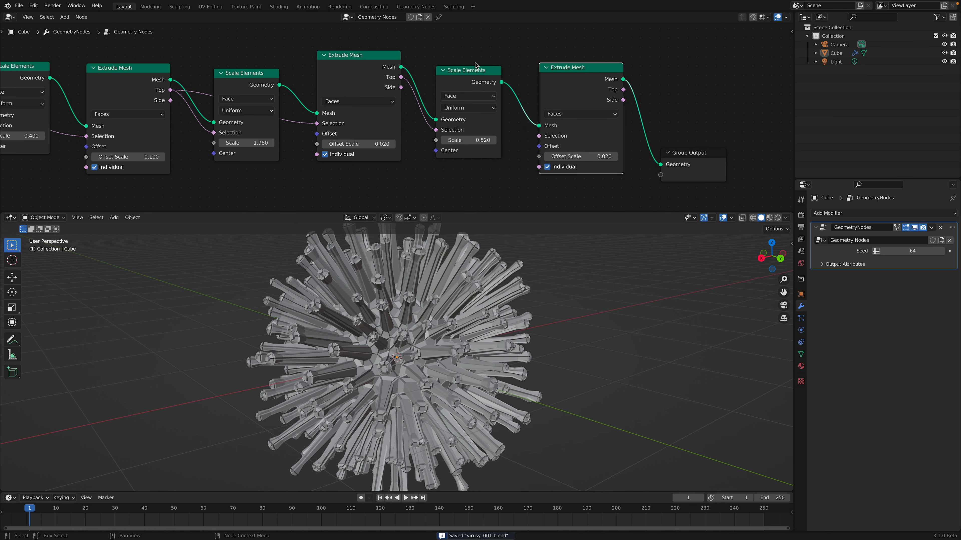
{"action": "left_click_drag", "start_coordinate": [401, 77], "coordinate": [573, 156]}
{"action": "left_click_drag", "start_coordinate": [698, 158], "coordinate": [711, 155]}
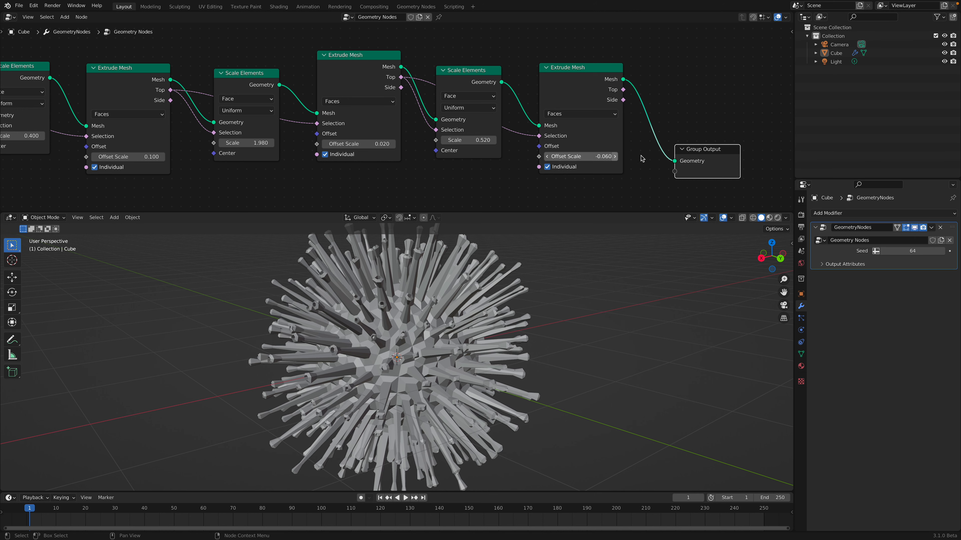
Step: Insert a Set Shade Smooth node between the last Extrude Mesh and the Group Output, and save the file
{"action": "left_click_drag", "start_coordinate": [694, 155], "coordinate": [753, 152]}
{"action": "key", "text": "shift+a"}
{"action": "type", "text": "sset shade"}
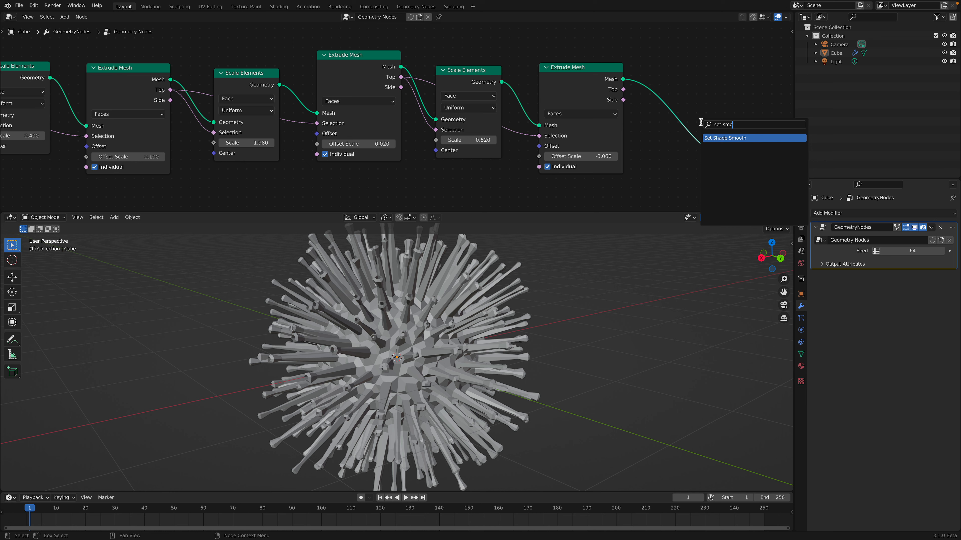
{"action": "key", "text": "Return"}
{"action": "left_click", "coordinate": [686, 121]}
{"action": "key", "text": "ctrl+s"}
Step: Set the Geometry Nodes modifier's Seed to 164
{"action": "middle_click_drag", "start_coordinate": [686, 121], "coordinate": [609, 93]}
{"action": "middle_click_drag", "start_coordinate": [553, 263], "coordinate": [365, 330]}
{"action": "scroll", "coordinate": [559, 288], "scroll_direction": "down", "scroll_amount": 2}
{"action": "left_click_drag", "start_coordinate": [908, 251], "coordinate": [946, 251]}
{"action": "mouse_move", "coordinate": [605, 340]}
{"action": "middle_mouse_down"}
{"action": "mouse_move", "coordinate": [510, 359]}
{"action": "mouse_move", "coordinate": [533, 356]}
{"action": "middle_mouse_up"}
Step: Set the Random Value node's Min to 0.140 and Max to 1.020, and save the file
{"action": "middle_click_drag", "start_coordinate": [267, 146], "coordinate": [426, 144]}
{"action": "scroll", "coordinate": [426, 144], "scroll_direction": "down", "scroll_amount": 2}
{"action": "middle_click_drag", "start_coordinate": [136, 172], "coordinate": [285, 138]}
{"action": "middle_click_drag", "start_coordinate": [167, 136], "coordinate": [329, 138]}
{"action": "scroll", "coordinate": [330, 137], "scroll_direction": "up", "scroll_amount": 1}
{"action": "mouse_move", "coordinate": [256, 154]}
{"action": "left_mouse_down"}
{"action": "mouse_move", "coordinate": [273, 154]}
{"action": "mouse_move", "coordinate": [260, 145]}
{"action": "left_mouse_up"}
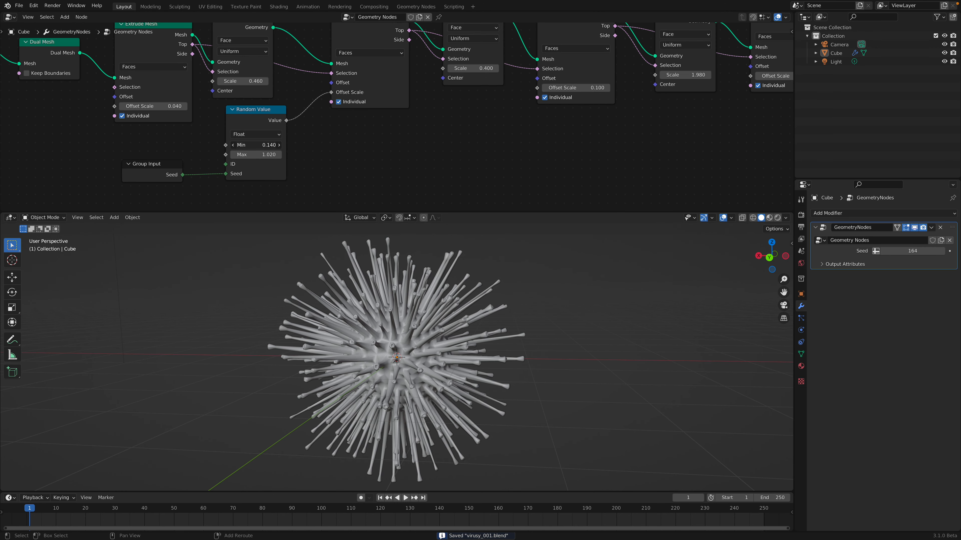
{"action": "middle_click_drag", "start_coordinate": [404, 343], "coordinate": [382, 333]}
{"action": "key", "text": "ctrl+s"}
{"action": "scroll", "coordinate": [567, 333], "scroll_direction": "down", "scroll_amount": 1}
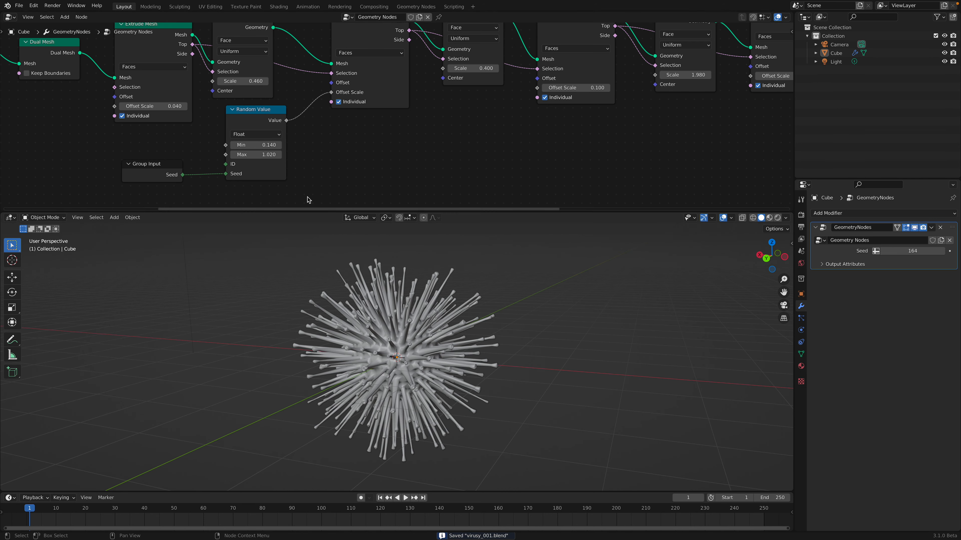
Step: Shift the Group Input, Subdivision Surface, Merge by Distance and Dual Mesh nodes away from the first Extrude Mesh to make room
{"action": "middle_click_drag", "start_coordinate": [190, 143], "coordinate": [343, 138]}
{"action": "scroll", "coordinate": [344, 138], "scroll_direction": "down", "scroll_amount": 2}
{"action": "middle_click_drag", "start_coordinate": [119, 70], "coordinate": [348, 108]}
{"action": "left_click_drag", "start_coordinate": [216, 89], "coordinate": [141, 70]}
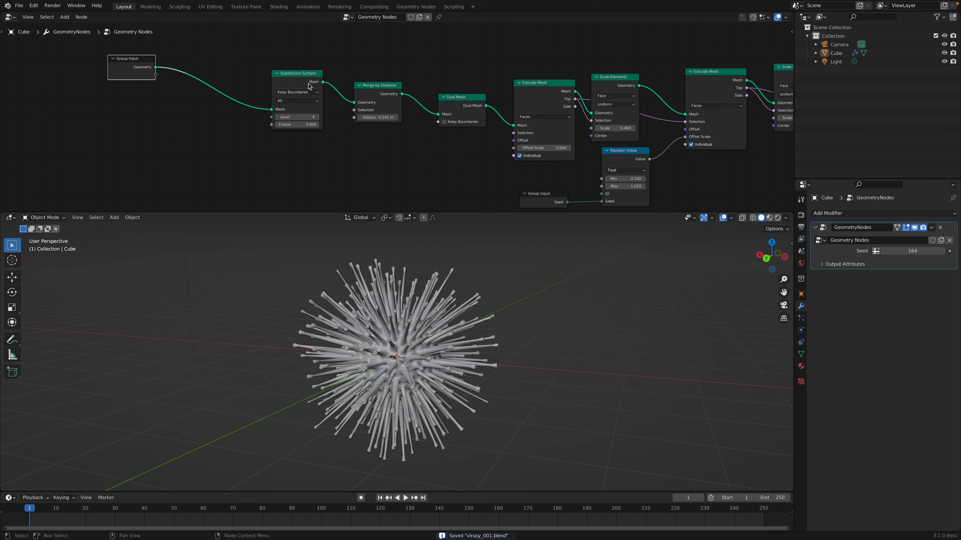
{"action": "left_click_drag", "start_coordinate": [291, 83], "coordinate": [211, 70]}
{"action": "left_click_drag", "start_coordinate": [367, 93], "coordinate": [300, 70]}
{"action": "left_click_drag", "start_coordinate": [451, 107], "coordinate": [405, 99]}
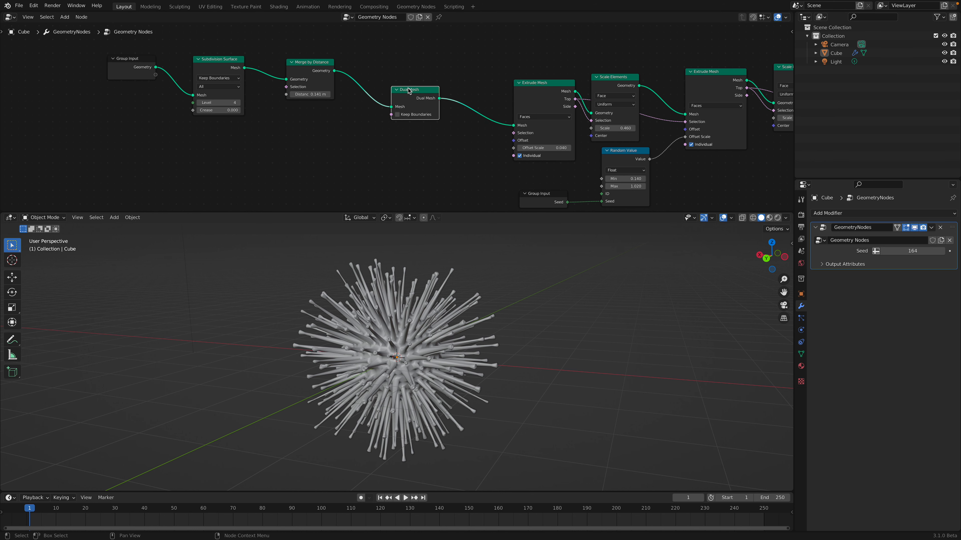
{"action": "middle_click_drag", "start_coordinate": [431, 96], "coordinate": [365, 92]}
{"action": "left_click_drag", "start_coordinate": [474, 92], "coordinate": [445, 78]}
{"action": "left_click_drag", "start_coordinate": [353, 94], "coordinate": [313, 79]}
{"action": "left_click_drag", "start_coordinate": [448, 87], "coordinate": [457, 93]}
{"action": "left_click_drag", "start_coordinate": [326, 81], "coordinate": [317, 80]}
{"action": "middle_click_drag", "start_coordinate": [339, 113], "coordinate": [345, 113]}
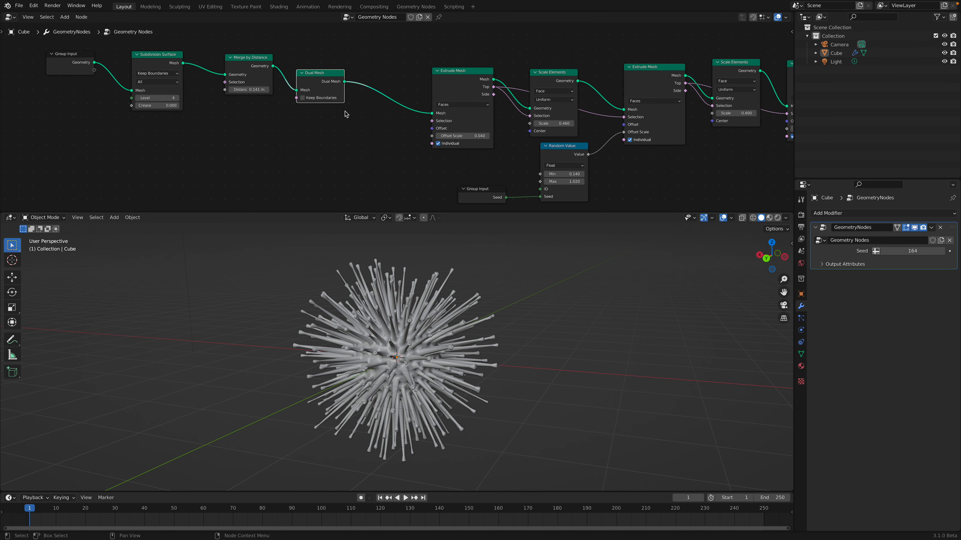
{"action": "key", "text": "shift+a"}
{"action": "left_click", "coordinate": [347, 138]}
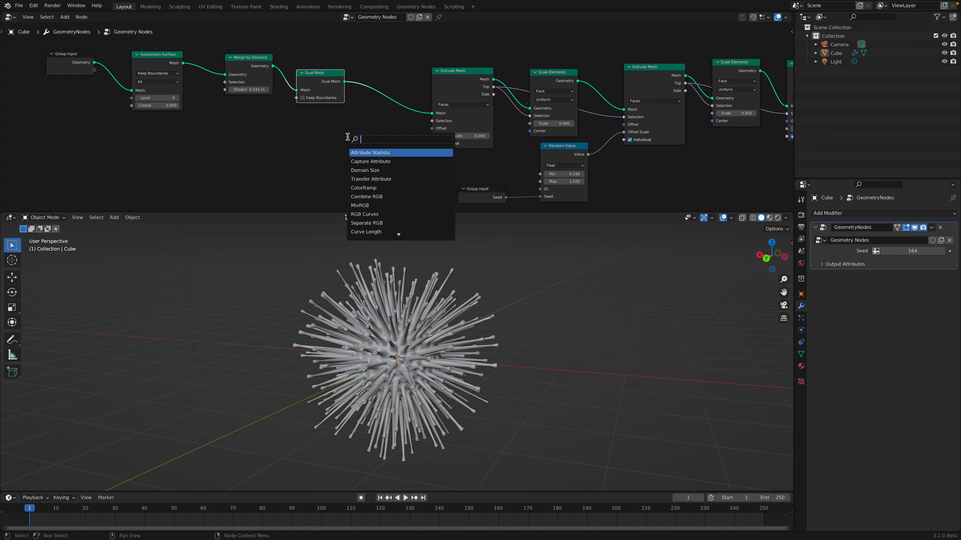
{"action": "key", "text": "Escape"}
Step: Add a Musgrave Texture node below the Merge by Distance node
{"action": "left_click_drag", "start_coordinate": [326, 80], "coordinate": [353, 84]}
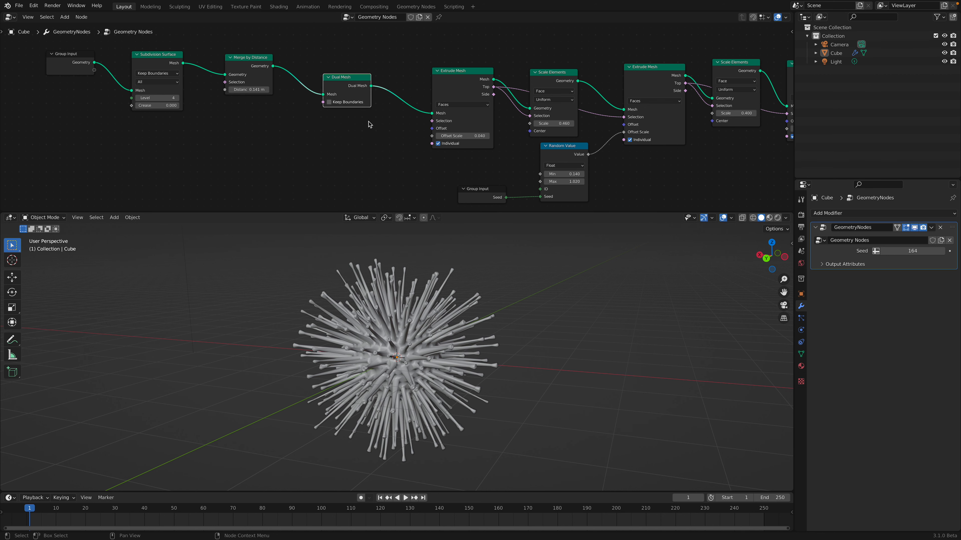
{"action": "scroll", "coordinate": [404, 129], "scroll_direction": "up", "scroll_amount": 2}
{"action": "left_click_drag", "start_coordinate": [366, 147], "coordinate": [286, 150]}
{"action": "key", "text": "Escape"}
{"action": "key", "text": "shift+a"}
{"action": "left_click", "coordinate": [294, 137]}
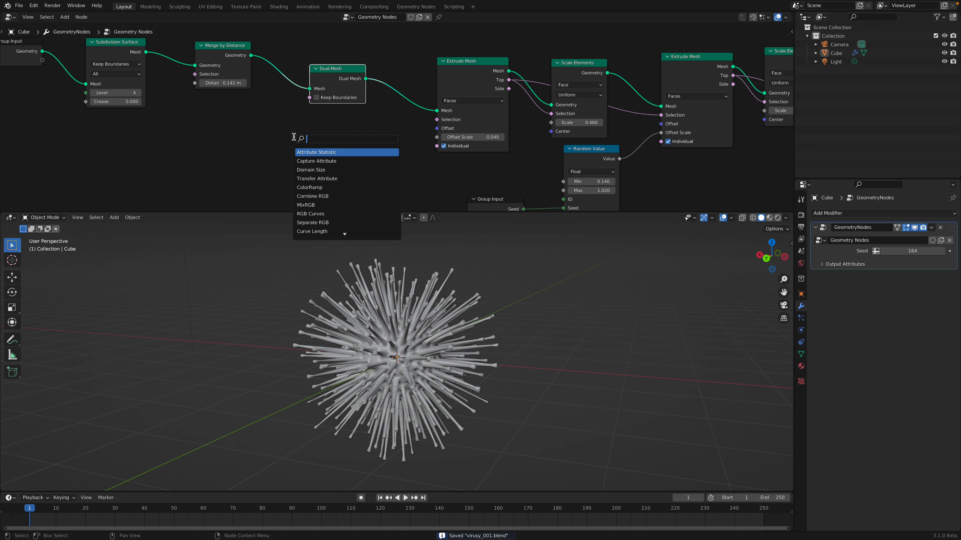
{"action": "type", "text": "mus"}
{"action": "key", "text": "Return"}
{"action": "left_click", "coordinate": [293, 136]}
{"action": "middle_click_drag", "start_coordinate": [294, 126], "coordinate": [259, 90]}
{"action": "left_click_drag", "start_coordinate": [273, 104], "coordinate": [198, 112]}
Step: Add a Greater Than comparison node beside the Musgrave Texture and connect the texture's Height to its A input
{"action": "key", "text": "shift+a"}
{"action": "left_click", "coordinate": [306, 111]}
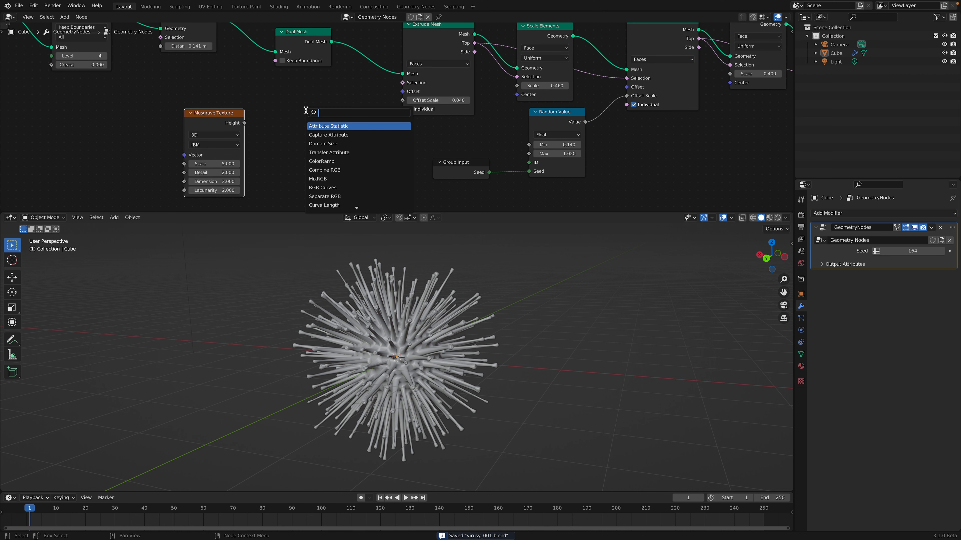
{"action": "type", "text": "greater"}
{"action": "key", "text": "Return"}
{"action": "left_click", "coordinate": [293, 116]}
{"action": "left_click_drag", "start_coordinate": [245, 122], "coordinate": [288, 156]}
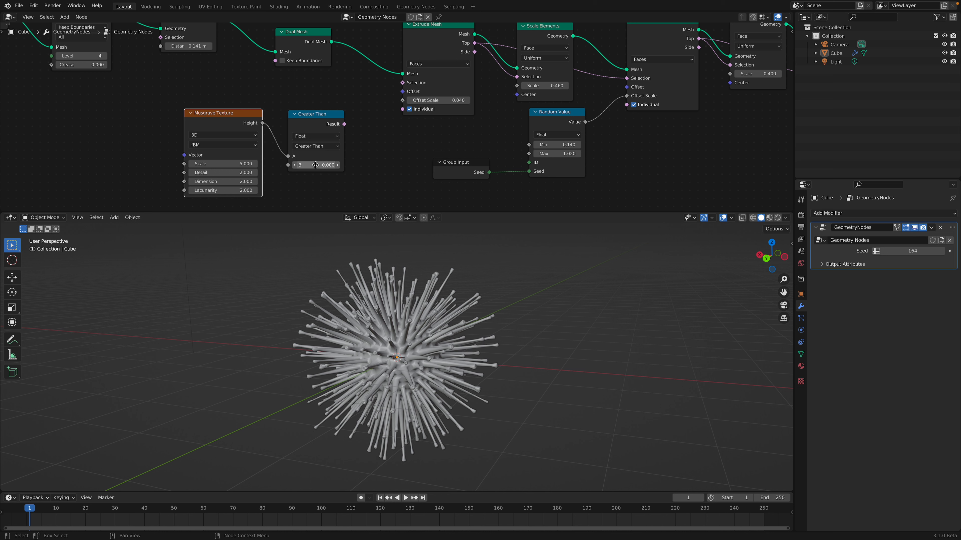
{"action": "left_click_drag", "start_coordinate": [344, 125], "coordinate": [347, 125]}
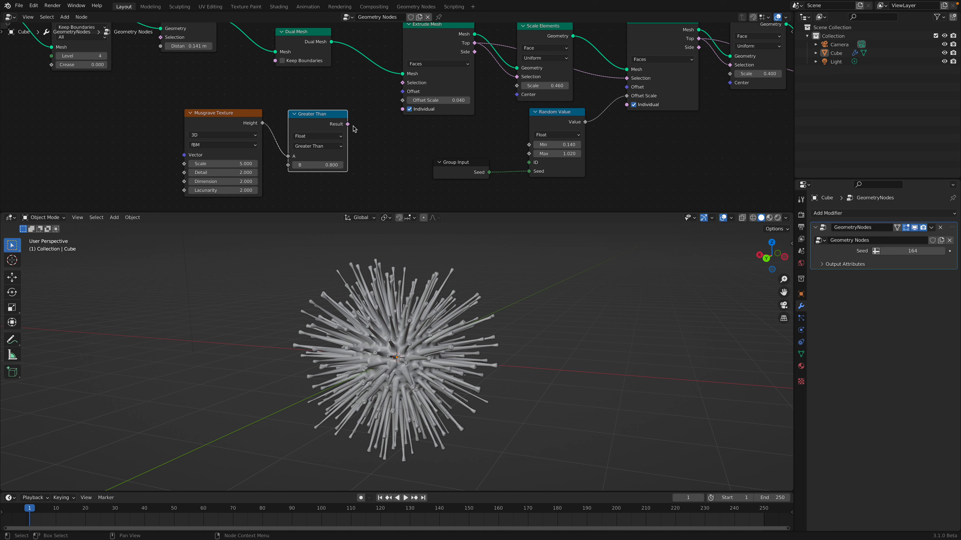
Step: Connect the Greater Than Result to the first Extrude Mesh's Selection, set its B value to 0.160, and save the file
{"action": "left_click_drag", "start_coordinate": [401, 86], "coordinate": [402, 83]}
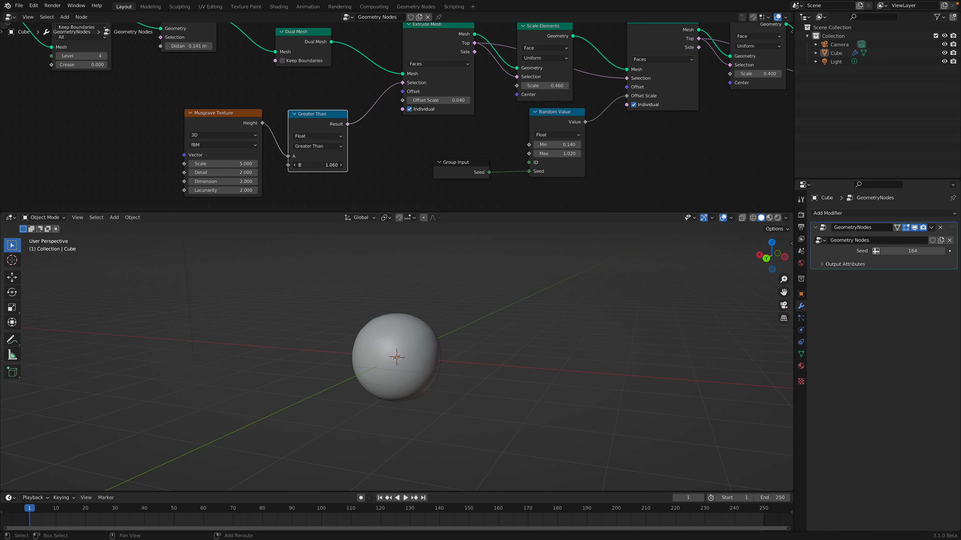
{"action": "left_click_drag", "start_coordinate": [318, 164], "coordinate": [286, 165]}
{"action": "key", "text": "ctrl+s"}
{"action": "left_click_drag", "start_coordinate": [321, 123], "coordinate": [328, 116]}
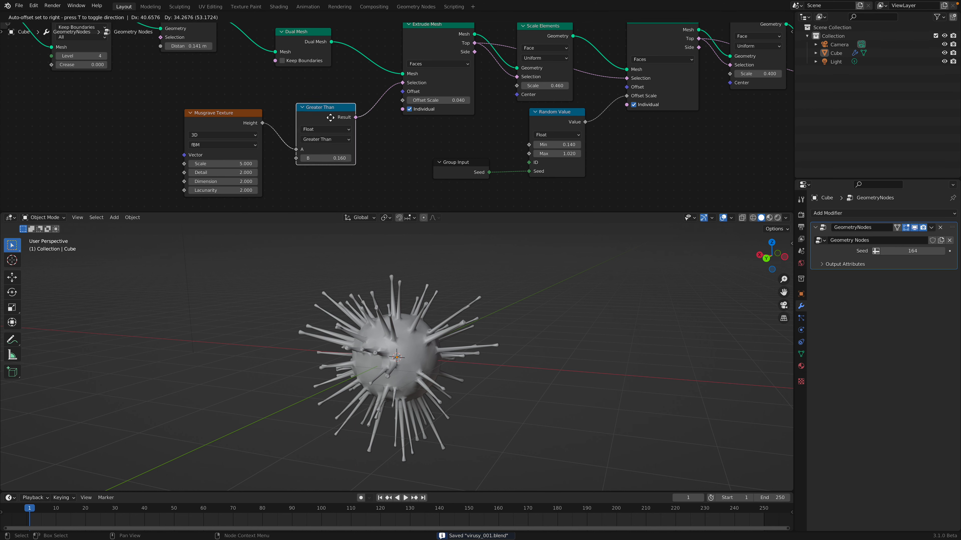
{"action": "middle_click_drag", "start_coordinate": [329, 117], "coordinate": [339, 110]}
Step: Switch the Musgrave Texture's dimensions to 4D
{"action": "left_click_drag", "start_coordinate": [248, 114], "coordinate": [247, 108]}
{"action": "left_click", "coordinate": [239, 122]}
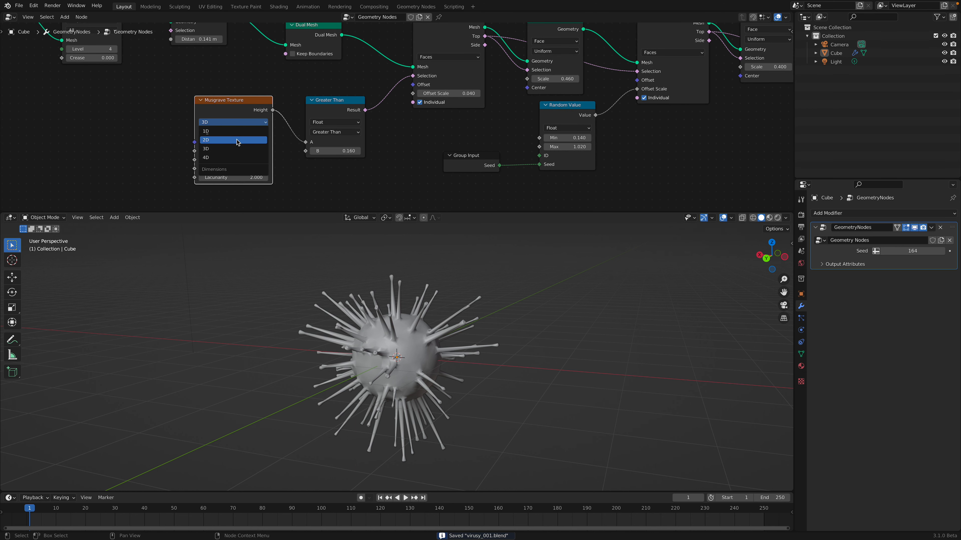
{"action": "left_click", "coordinate": [233, 158]}
{"action": "middle_click_drag", "start_coordinate": [333, 244], "coordinate": [351, 241]}
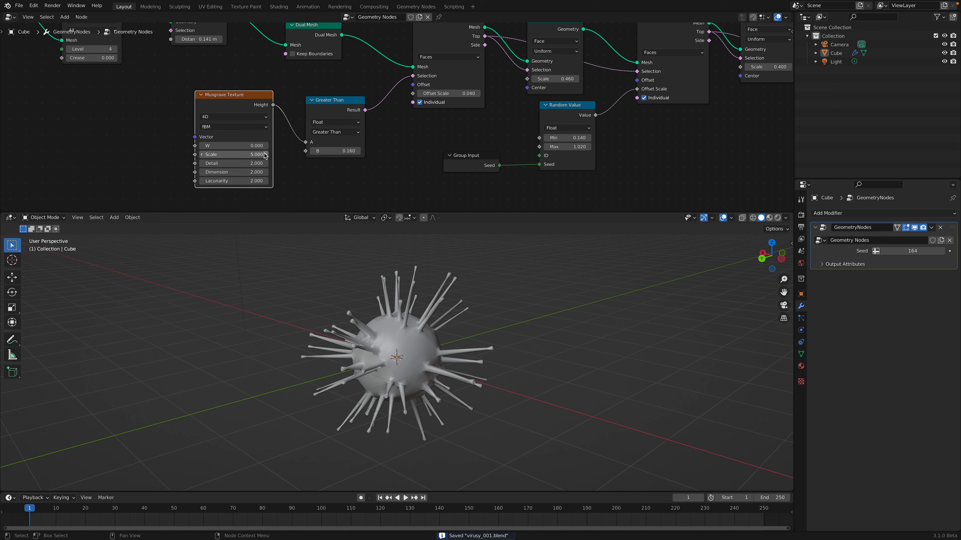
Step: Set the Musgrave Texture's Scale to 2.440 and W to 4.560, and save the file
{"action": "left_click_drag", "start_coordinate": [230, 154], "coordinate": [250, 154]}
{"action": "middle_click_drag", "start_coordinate": [405, 331], "coordinate": [422, 326]}
{"action": "scroll", "coordinate": [407, 328], "scroll_direction": "up", "scroll_amount": 2}
{"action": "left_click", "coordinate": [238, 158], "text": "shift"}
{"action": "left_click_drag", "start_coordinate": [239, 157], "coordinate": [333, 145]}
{"action": "key", "text": "ctrl+s"}
{"action": "middle_click_drag", "start_coordinate": [414, 304], "coordinate": [459, 295]}
{"action": "mouse_move", "coordinate": [247, 154]}
{"action": "left_mouse_down"}
{"action": "mouse_move", "coordinate": [280, 154]}
{"action": "mouse_move", "coordinate": [247, 155]}
{"action": "left_mouse_up"}
{"action": "key", "text": "ctrl+s"}
Step: Insert a Transform node between the Group Input and Subdivision Surface, with Scale 1.780 on all three axes
{"action": "scroll", "coordinate": [152, 55], "scroll_direction": "down", "scroll_amount": 2}
{"action": "middle_click_drag", "start_coordinate": [140, 50], "coordinate": [294, 110]}
{"action": "left_click_drag", "start_coordinate": [171, 75], "coordinate": [126, 77]}
{"action": "middle_click_drag", "start_coordinate": [374, 313], "coordinate": [381, 315]}
{"action": "left_click_drag", "start_coordinate": [146, 76], "coordinate": [95, 84]}
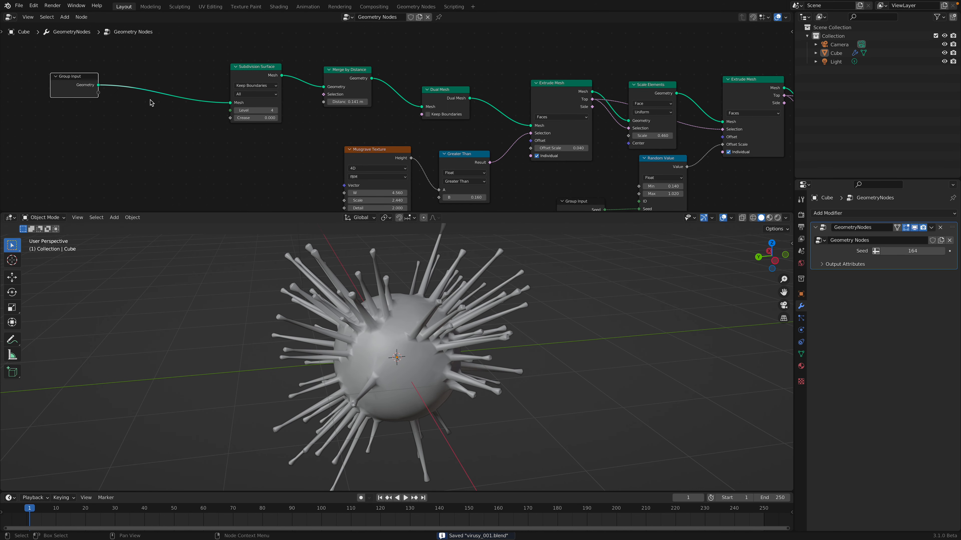
{"action": "key", "text": "shift+a"}
{"action": "type", "text": "tra"}
{"action": "key", "text": "Return"}
{"action": "left_click", "coordinate": [176, 91]}
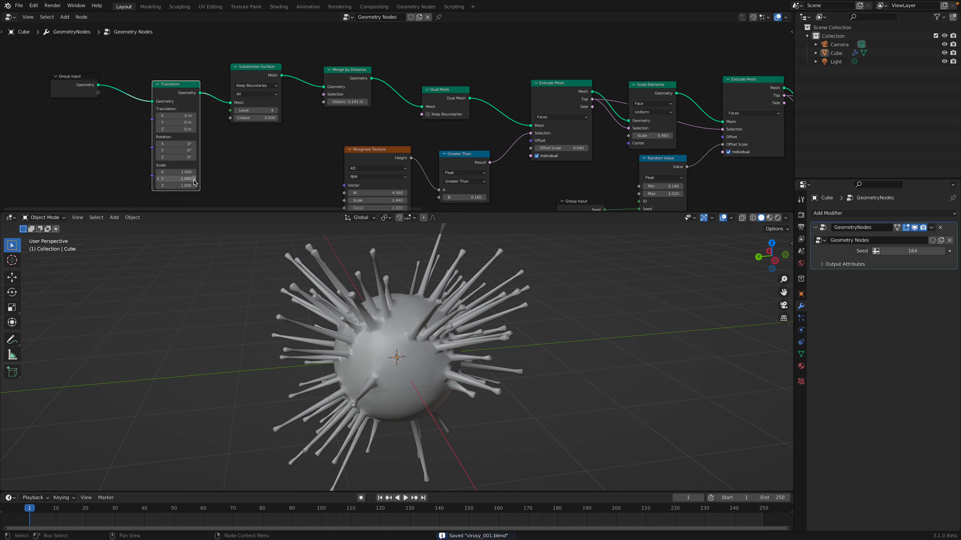
{"action": "left_click_drag", "start_coordinate": [176, 186], "coordinate": [235, 185]}
{"action": "mouse_move", "coordinate": [446, 314]}
{"action": "middle_mouse_down"}
{"action": "mouse_move", "coordinate": [484, 288]}
{"action": "mouse_move", "coordinate": [444, 307]}
{"action": "middle_mouse_up"}
Step: Set the Musgrave Texture's Scale to 2.840 and save the file
{"action": "middle_click_drag", "start_coordinate": [360, 154], "coordinate": [335, 98]}
{"action": "scroll", "coordinate": [350, 119], "scroll_direction": "up", "scroll_amount": 2}
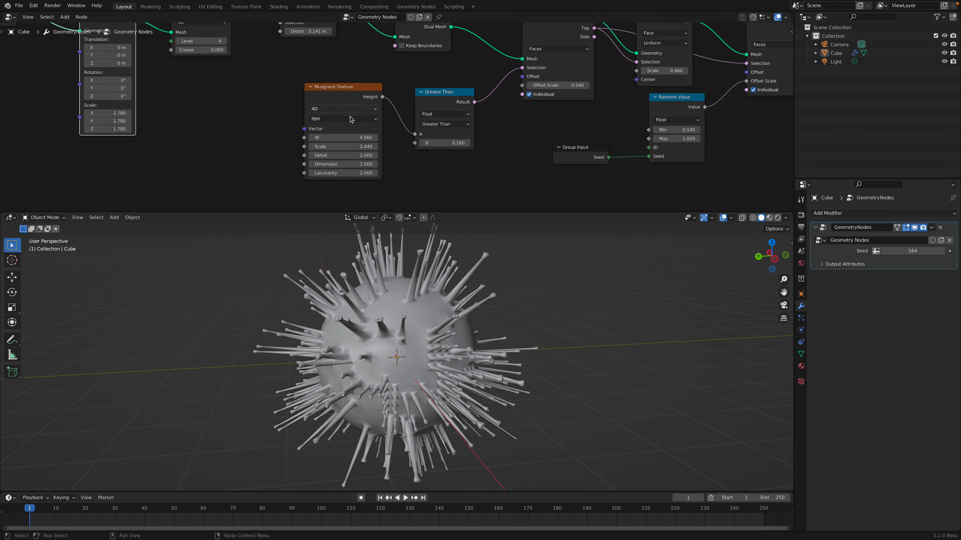
{"action": "left_click_drag", "start_coordinate": [360, 146], "coordinate": [458, 146]}
{"action": "middle_click_drag", "start_coordinate": [278, 78], "coordinate": [284, 136]}
{"action": "key", "text": "ctrl+s"}
Step: Set the Merge by Distance node's Distance to 0.1 m
{"action": "type", "text": "0.1"}
{"action": "key", "text": "Return"}
{"action": "mouse_move", "coordinate": [419, 262]}
{"action": "middle_mouse_down"}
{"action": "mouse_move", "coordinate": [392, 301]}
{"action": "mouse_move", "coordinate": [422, 267]}
{"action": "middle_mouse_up"}
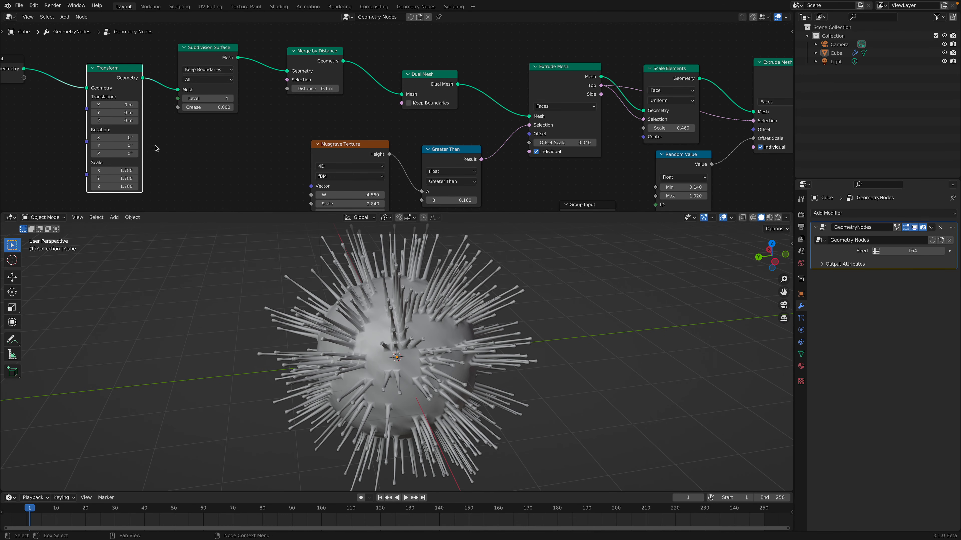
Step: Set the Transform node's Scale to 1.760 on all three axes
{"action": "middle_click_drag", "start_coordinate": [155, 148], "coordinate": [182, 143]}
{"action": "mouse_move", "coordinate": [158, 164]}
{"action": "left_mouse_down"}
{"action": "mouse_move", "coordinate": [136, 164]}
{"action": "mouse_move", "coordinate": [158, 164]}
{"action": "left_mouse_up"}
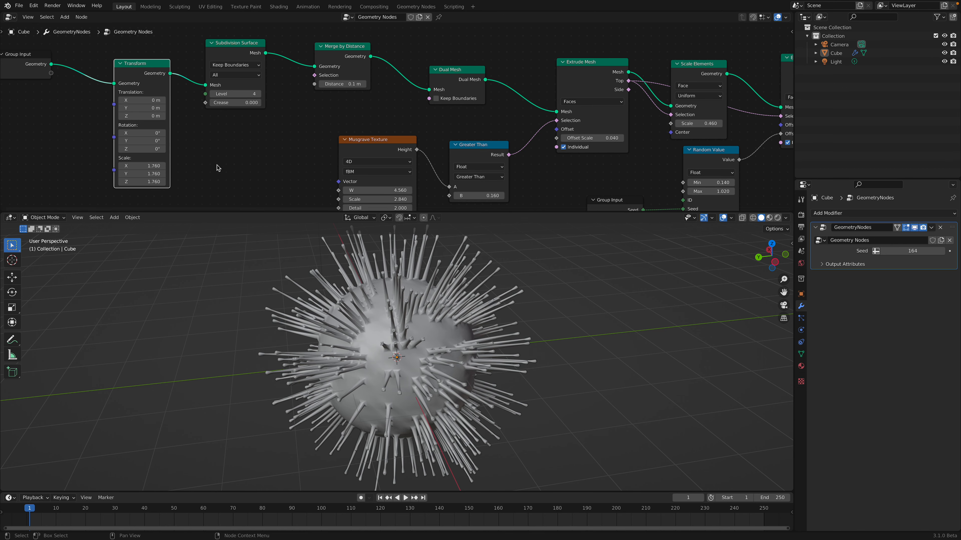
{"action": "middle_click_drag", "start_coordinate": [330, 271], "coordinate": [373, 271]}
{"action": "middle_click_drag", "start_coordinate": [316, 132], "coordinate": [314, 155]}
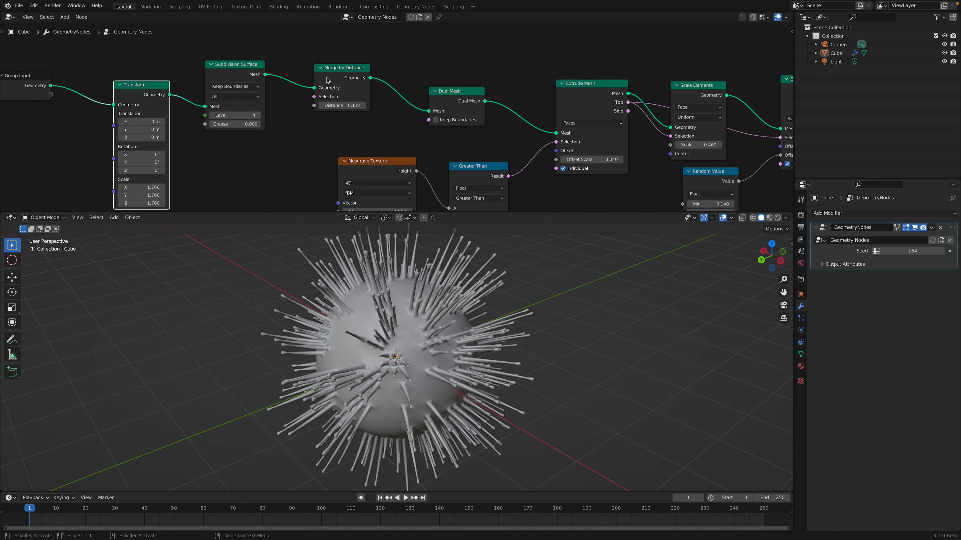
Step: Shift the Subdivision Surface node slightly aside and view the program's splash screen
{"action": "scroll", "coordinate": [359, 123], "scroll_direction": "down", "scroll_amount": 2}
{"action": "middle_click_drag", "start_coordinate": [377, 126], "coordinate": [363, 105]}
{"action": "left_click_drag", "start_coordinate": [260, 56], "coordinate": [269, 56]}
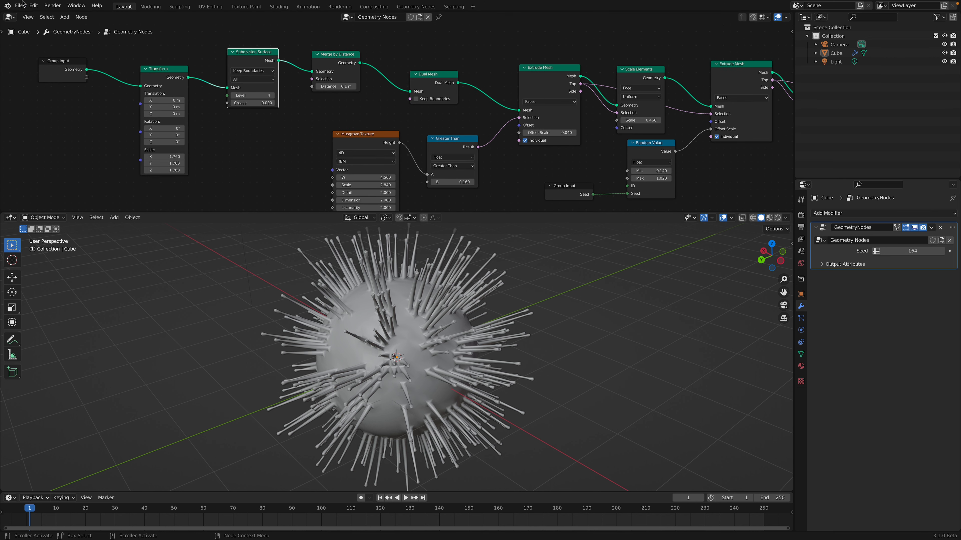
{"action": "left_click", "coordinate": [8, 6]}
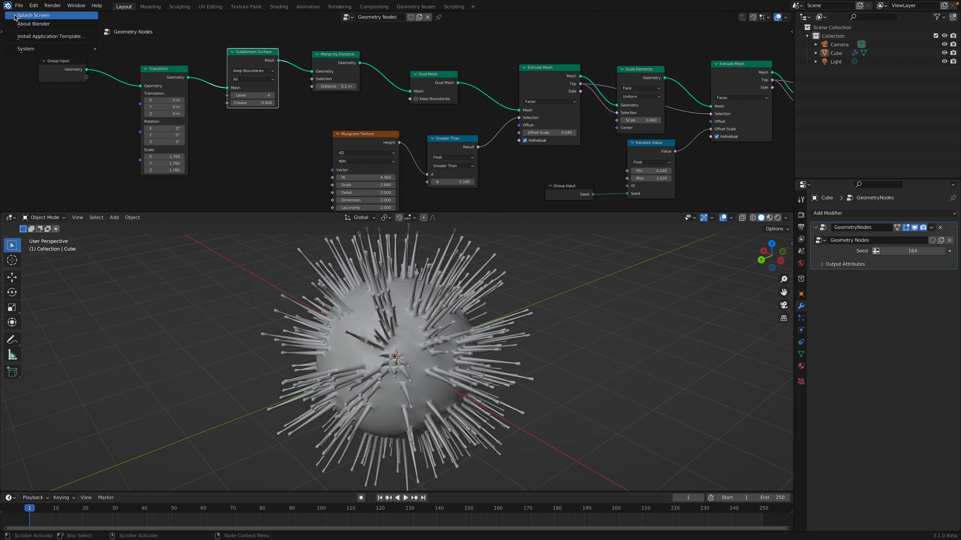
{"action": "left_click", "coordinate": [21, 16]}
{"action": "left_click", "coordinate": [165, 82]}
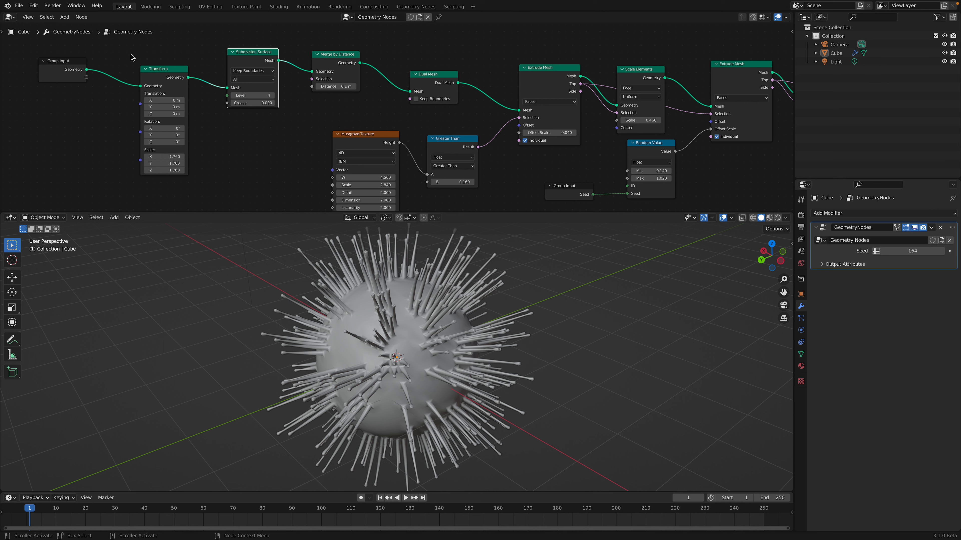
Step: Link the Group Input directly to the Subdivision Surface node, delete the Transform node and save the file
{"action": "left_click_drag", "start_coordinate": [86, 70], "coordinate": [227, 87]}
{"action": "key", "text": "x"}
{"action": "left_click_drag", "start_coordinate": [70, 74], "coordinate": [161, 73]}
{"action": "key", "text": "super+s"}
Step: Set the Musgrave Texture's Scale to 4.000 and its W to 5.160
{"action": "scroll", "coordinate": [477, 326], "scroll_direction": "up", "scroll_amount": 5}
{"action": "middle_click_drag", "start_coordinate": [493, 327], "coordinate": [446, 322]}
{"action": "middle_click_drag", "start_coordinate": [375, 161], "coordinate": [373, 130]}
{"action": "double_click", "coordinate": [380, 158]}
{"action": "type", "text": "1"}
{"action": "key", "text": "Return"}
{"action": "left_click_drag", "start_coordinate": [375, 149], "coordinate": [399, 149]}
{"action": "key", "text": "Return"}
{"action": "scroll", "coordinate": [551, 318], "scroll_direction": "down", "scroll_amount": 3}
{"action": "middle_click_drag", "start_coordinate": [551, 317], "coordinate": [480, 324]}
{"action": "middle_click_drag", "start_coordinate": [441, 139], "coordinate": [366, 128]}
{"action": "middle_click_drag", "start_coordinate": [428, 242], "coordinate": [429, 321]}
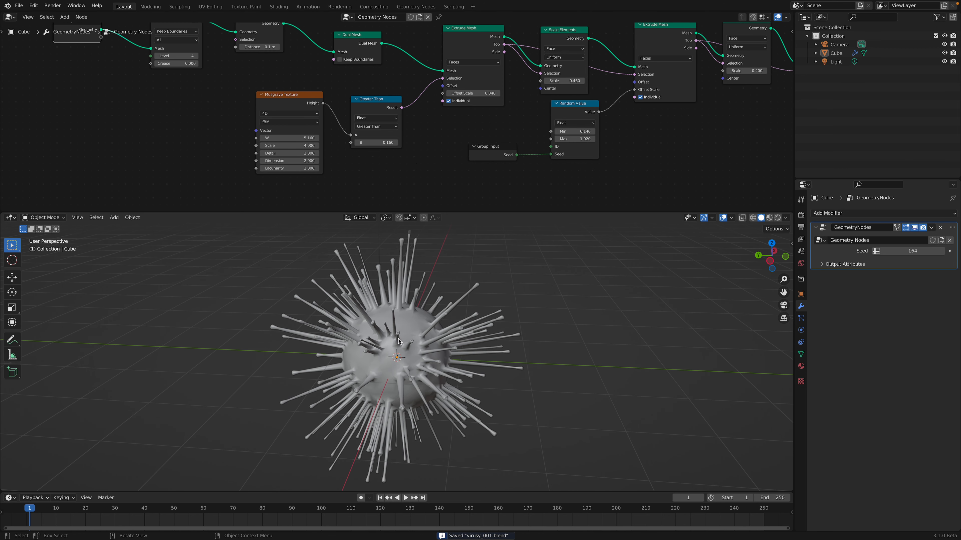
{"action": "scroll", "coordinate": [484, 103], "scroll_direction": "down", "scroll_amount": 2}
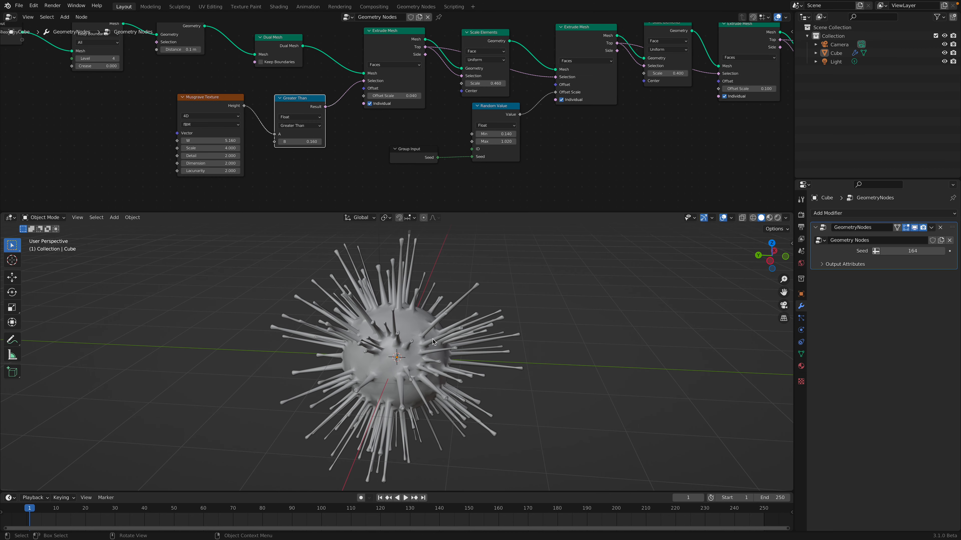
{"action": "middle_click_drag", "start_coordinate": [501, 118], "coordinate": [422, 109]}
{"action": "scroll", "coordinate": [423, 109], "scroll_direction": "up", "scroll_amount": 3}
{"action": "middle_click_drag", "start_coordinate": [361, 174], "coordinate": [364, 152]}
{"action": "key", "text": "shift+a"}
{"action": "type", "text": "boolean"}
{"action": "key", "text": "Return"}
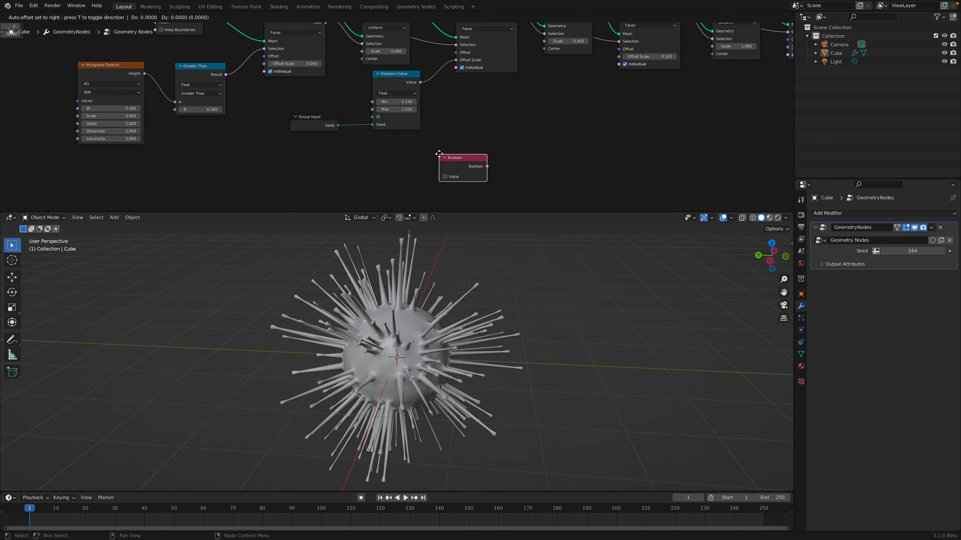
{"action": "key", "text": "Escape"}
Step: Add a Boolean Math node below the Random Value node and set its operation to Not
{"action": "key", "text": "shift+a"}
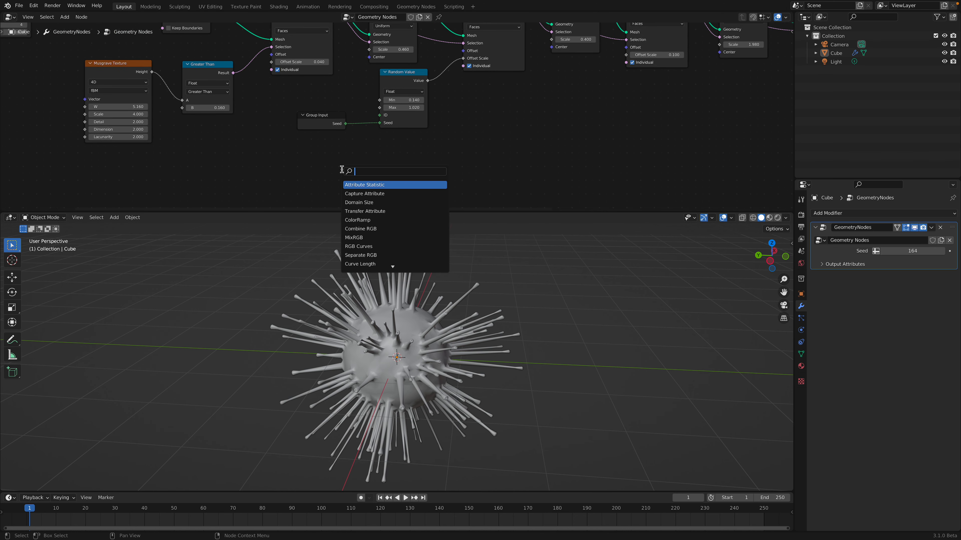
{"action": "type", "text": "bo"}
{"action": "key", "text": "Down"}
{"action": "key", "text": "Down"}
{"action": "key", "text": "Return"}
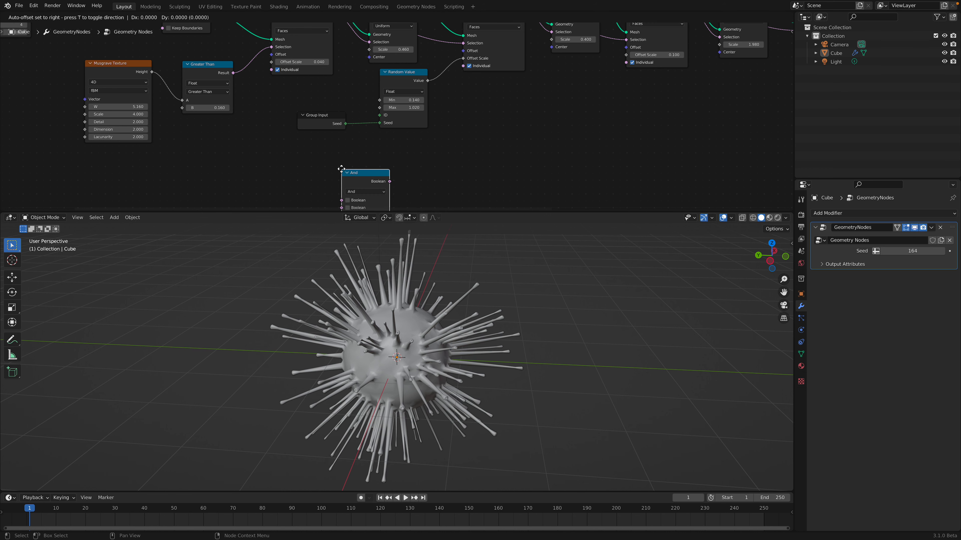
{"action": "left_click", "coordinate": [262, 65]}
{"action": "left_click_drag", "start_coordinate": [280, 68], "coordinate": [350, 167]}
{"action": "right_click", "coordinate": [356, 179]}
{"action": "left_click", "coordinate": [394, 175]}
{"action": "left_click", "coordinate": [397, 196]}
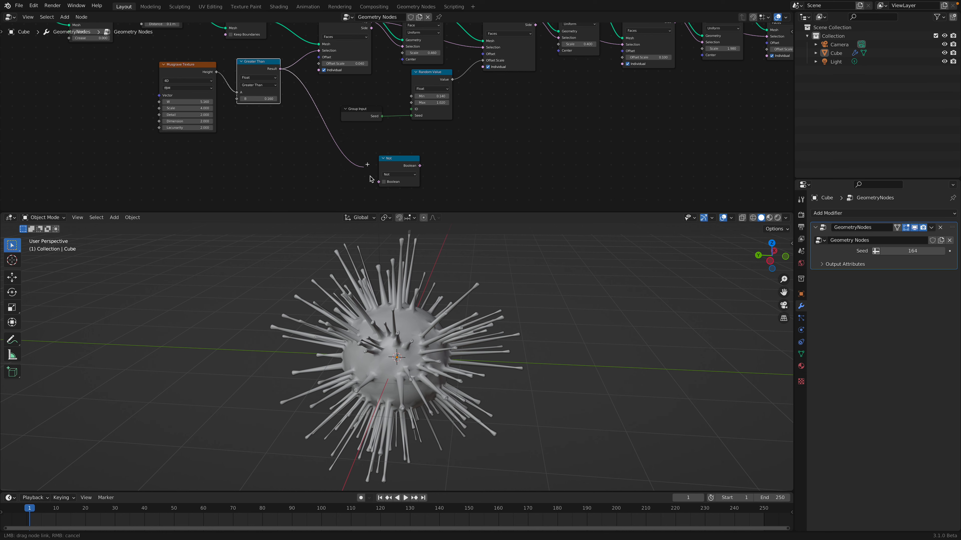
Step: Link the Greater Than node's Result to the Not node's Boolean input and save the file
{"action": "left_click_drag", "start_coordinate": [379, 182], "coordinate": [379, 182]}
{"action": "left_click_drag", "start_coordinate": [392, 180], "coordinate": [382, 173]}
{"action": "middle_click_drag", "start_coordinate": [450, 228], "coordinate": [418, 227]}
{"action": "key", "text": "ctrl+s"}
{"action": "scroll", "coordinate": [468, 129], "scroll_direction": "up", "scroll_amount": 2}
{"action": "left_click_drag", "start_coordinate": [394, 163], "coordinate": [430, 169]}
Step: Add a Distribute Points on Faces node and link the Not node's output to its Selection
{"action": "middle_click_drag", "start_coordinate": [491, 147], "coordinate": [440, 147]}
{"action": "key", "text": "shift+a"}
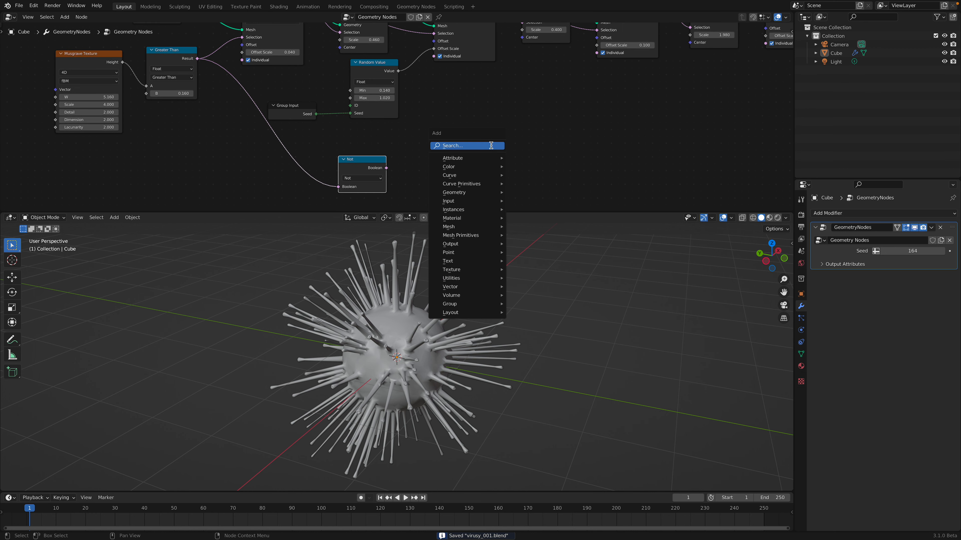
{"action": "left_click", "coordinate": [491, 146]}
{"action": "type", "text": "dis"}
{"action": "key", "text": "Down"}
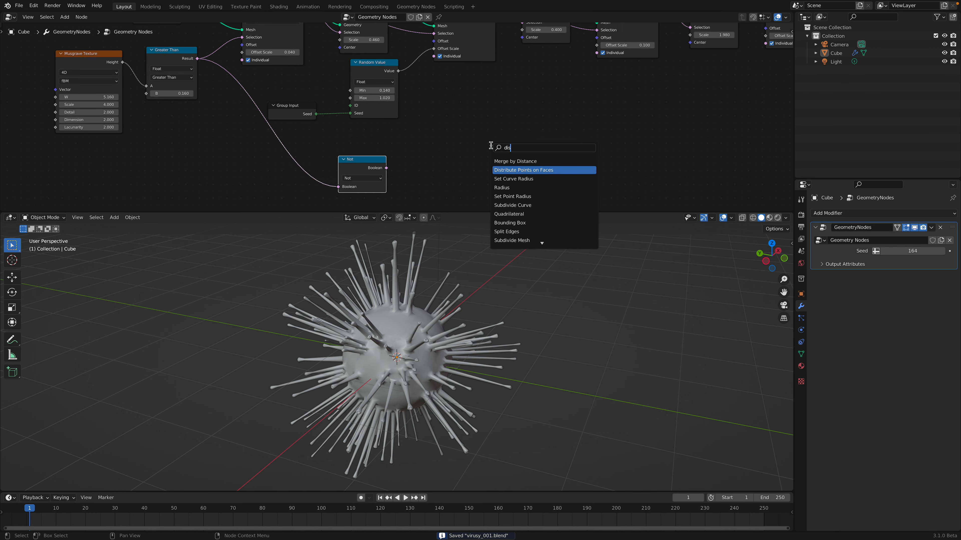
{"action": "key", "text": "Return"}
{"action": "left_click_drag", "start_coordinate": [393, 142], "coordinate": [457, 168]}
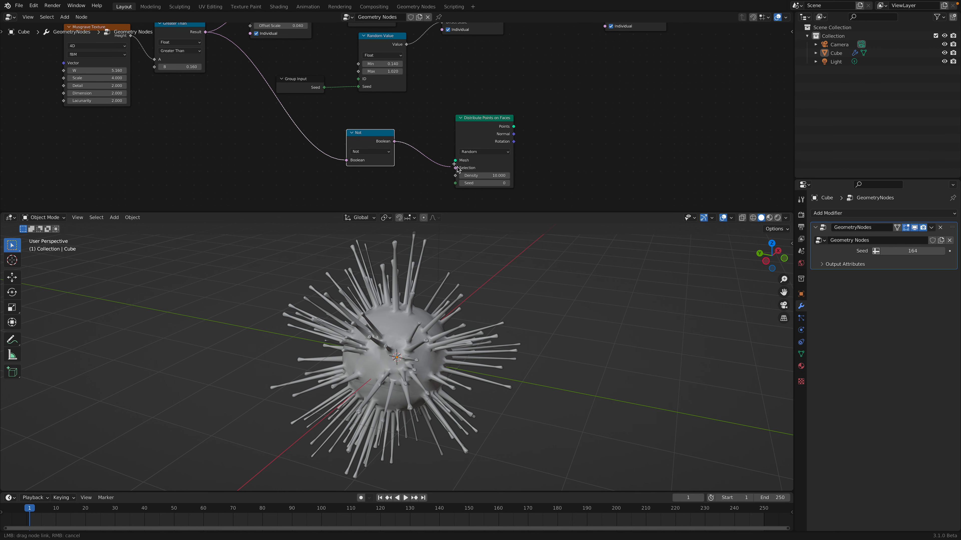
{"action": "left_click_drag", "start_coordinate": [479, 130], "coordinate": [484, 122]}
Step: Link the Dual Mesh output to the Mesh input of the Distribute Points on Faces node
{"action": "scroll", "coordinate": [457, 122], "scroll_direction": "down", "scroll_amount": 3}
{"action": "middle_click_drag", "start_coordinate": [473, 117], "coordinate": [465, 122]}
{"action": "left_click_drag", "start_coordinate": [465, 122], "coordinate": [517, 127]}
{"action": "scroll", "coordinate": [511, 124], "scroll_direction": "down", "scroll_amount": 3}
{"action": "middle_click_drag", "start_coordinate": [502, 117], "coordinate": [495, 144]}
{"action": "scroll", "coordinate": [476, 140], "scroll_direction": "up", "scroll_amount": 2}
{"action": "left_click_drag", "start_coordinate": [256, 54], "coordinate": [253, 52]}
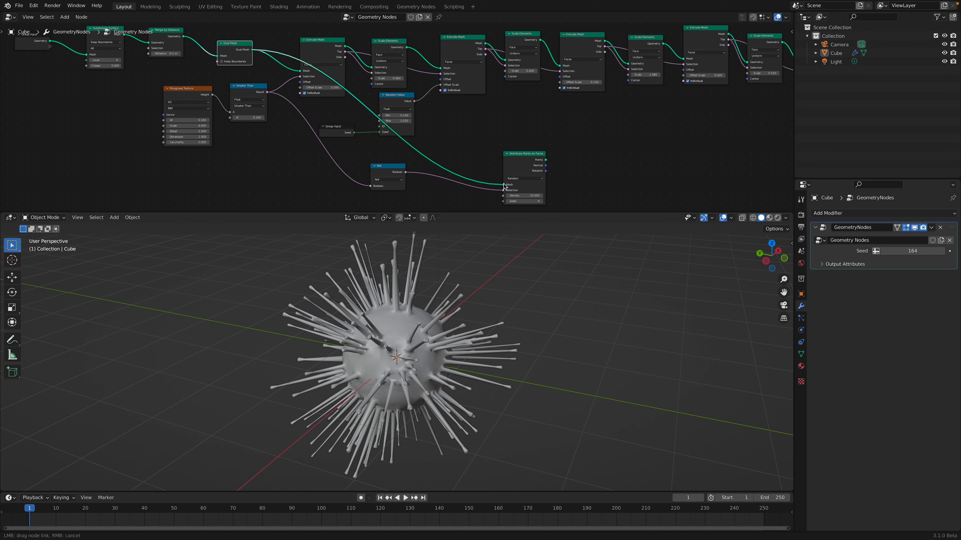
{"action": "left_click_drag", "start_coordinate": [504, 184], "coordinate": [512, 156]}
Step: Add an Instance on Points node and feed it the Points output of Distribute Points on Faces
{"action": "middle_click_drag", "start_coordinate": [529, 146], "coordinate": [492, 142]}
{"action": "scroll", "coordinate": [530, 143], "scroll_direction": "up", "scroll_amount": 2}
{"action": "key", "text": "shift+a"}
{"action": "left_click", "coordinate": [531, 143]}
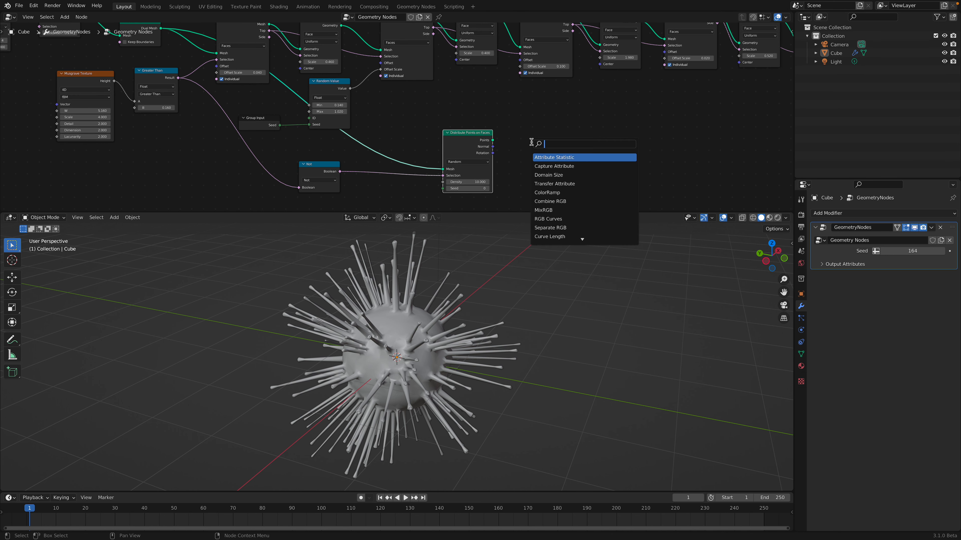
{"action": "type", "text": "inst"}
{"action": "key", "text": "Down"}
{"action": "key", "text": "Down"}
{"action": "key", "text": "Down"}
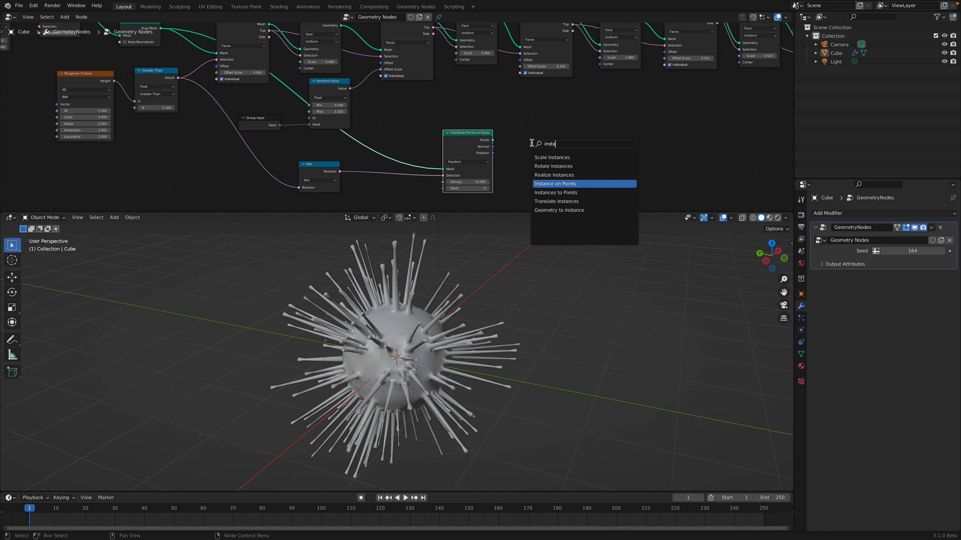
{"action": "key", "text": "Return"}
{"action": "left_click", "coordinate": [542, 144]}
{"action": "middle_click_drag", "start_coordinate": [541, 146], "coordinate": [540, 104]}
{"action": "left_click_drag", "start_coordinate": [492, 98], "coordinate": [491, 95]}
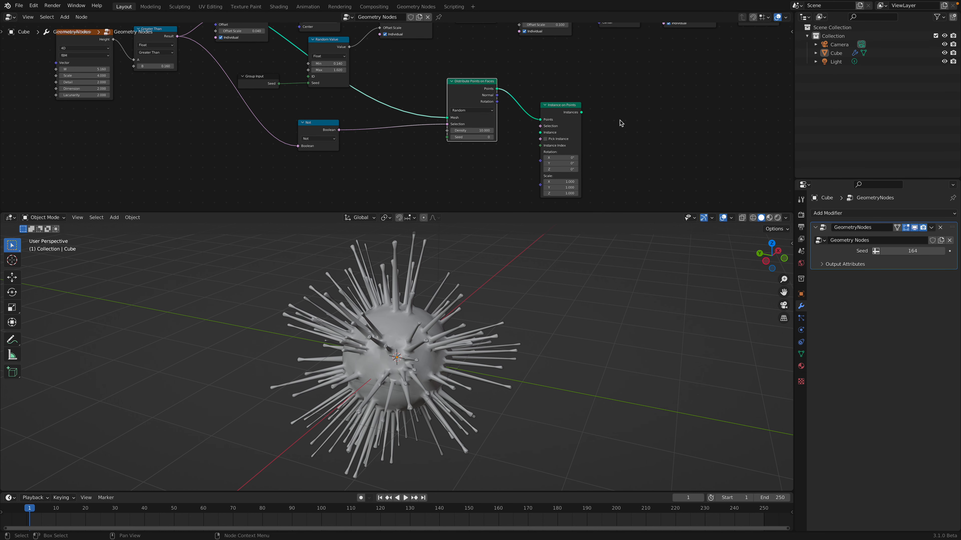
{"action": "key", "text": "shift+a"}
{"action": "key", "text": "s"}
{"action": "key", "text": "Escape"}
Step: Add a Join Geometry node near the end of the node chain and move the Group Output aside for it
{"action": "scroll", "coordinate": [439, 120], "scroll_direction": "down", "scroll_amount": 3}
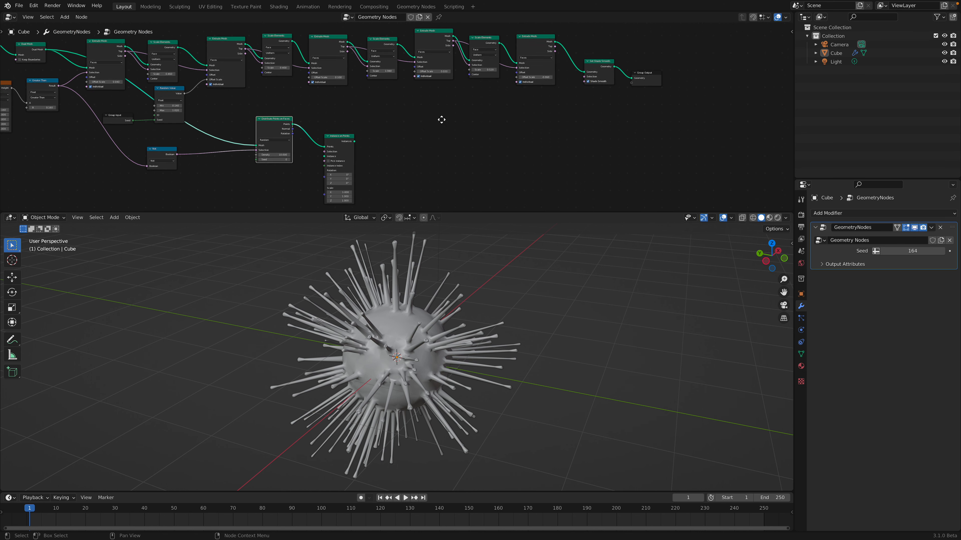
{"action": "key", "text": "shift+a"}
{"action": "type", "text": "join"}
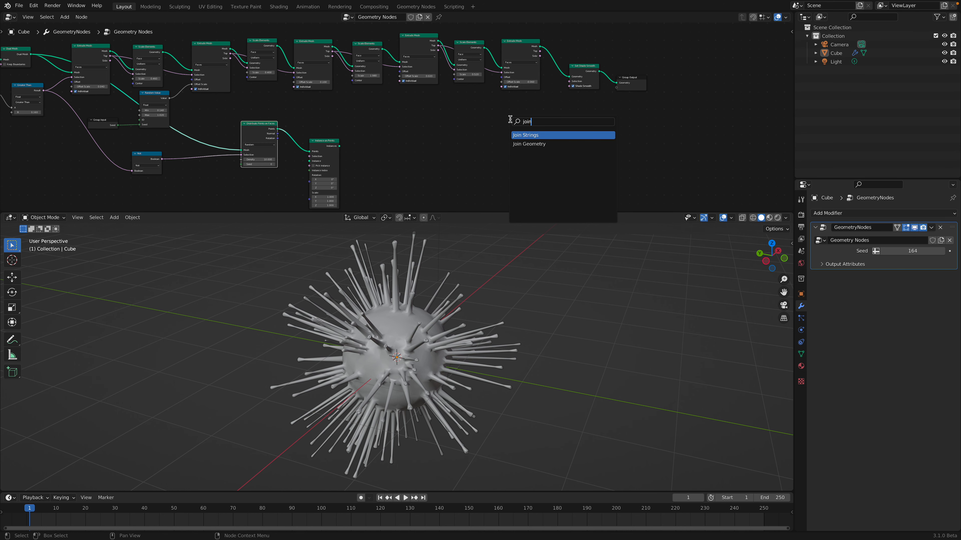
{"action": "key", "text": "Down"}
{"action": "key", "text": "Return"}
{"action": "left_click", "coordinate": [614, 116]}
{"action": "left_click_drag", "start_coordinate": [629, 81], "coordinate": [664, 82]}
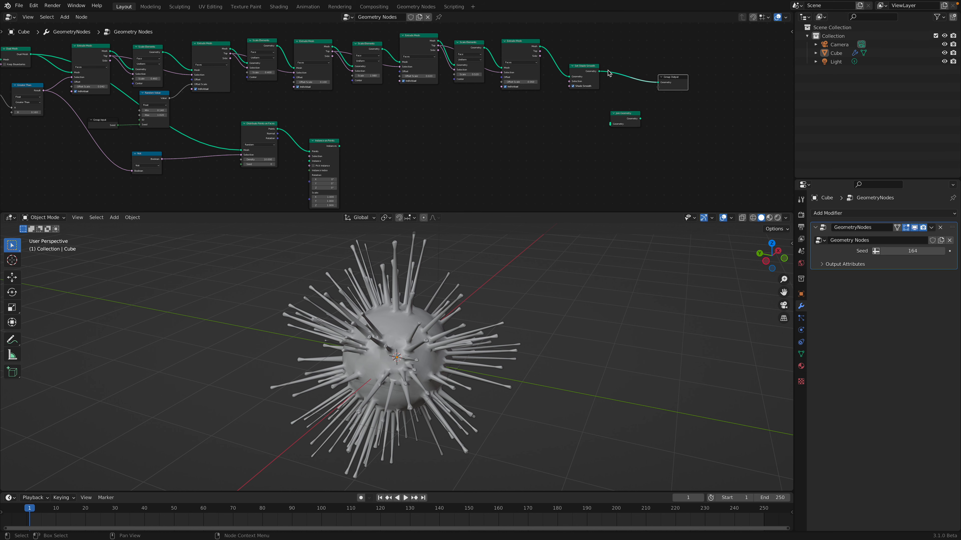
Step: Link the Set Shade Smooth and Instance on Points outputs into Join Geometry, with Join Geometry feeding the Group Output
{"action": "left_click_drag", "start_coordinate": [596, 75], "coordinate": [588, 74]}
{"action": "left_click_drag", "start_coordinate": [612, 120], "coordinate": [613, 120]}
{"action": "key", "text": "Escape"}
{"action": "left_click_drag", "start_coordinate": [592, 73], "coordinate": [610, 124]}
{"action": "left_click_drag", "start_coordinate": [340, 146], "coordinate": [659, 83]}
Step: Add an Ico Sphere node and link its Mesh to the Instance input of Instance on Points
{"action": "middle_click_drag", "start_coordinate": [264, 134], "coordinate": [328, 89]}
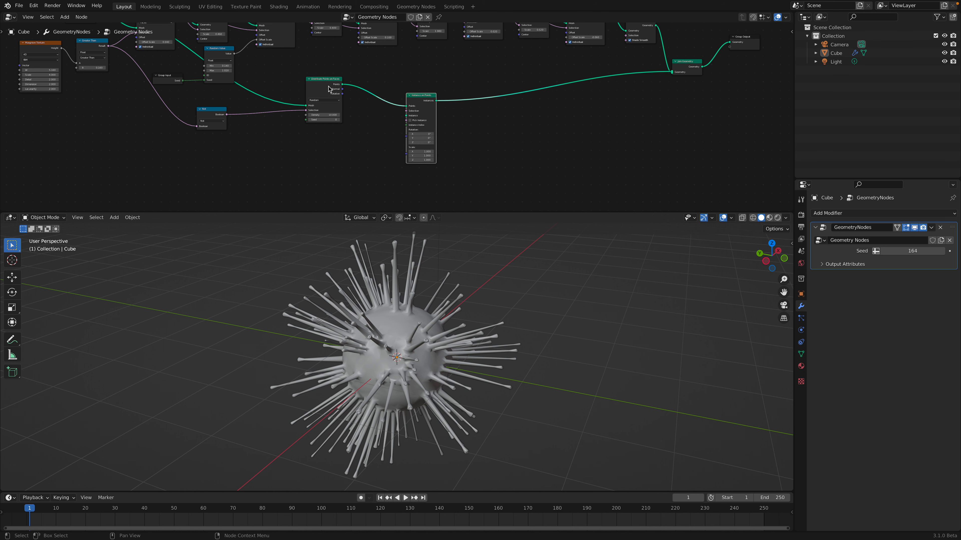
{"action": "scroll", "coordinate": [371, 146], "scroll_direction": "up", "scroll_amount": 2}
{"action": "key", "text": "shift+a"}
{"action": "type", "text": "ico"}
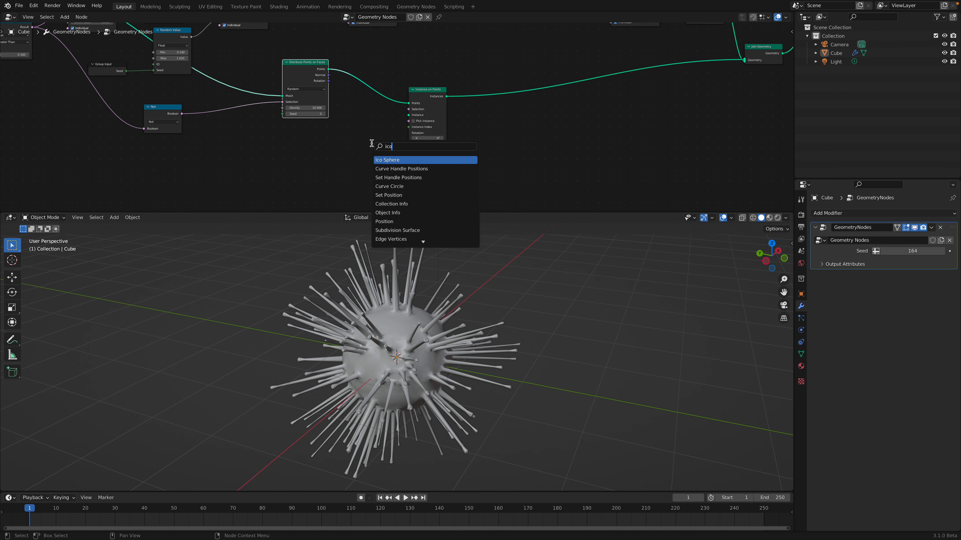
{"action": "key", "text": "Return"}
{"action": "left_click", "coordinate": [293, 133]}
{"action": "left_click_drag", "start_coordinate": [335, 143], "coordinate": [407, 118]}
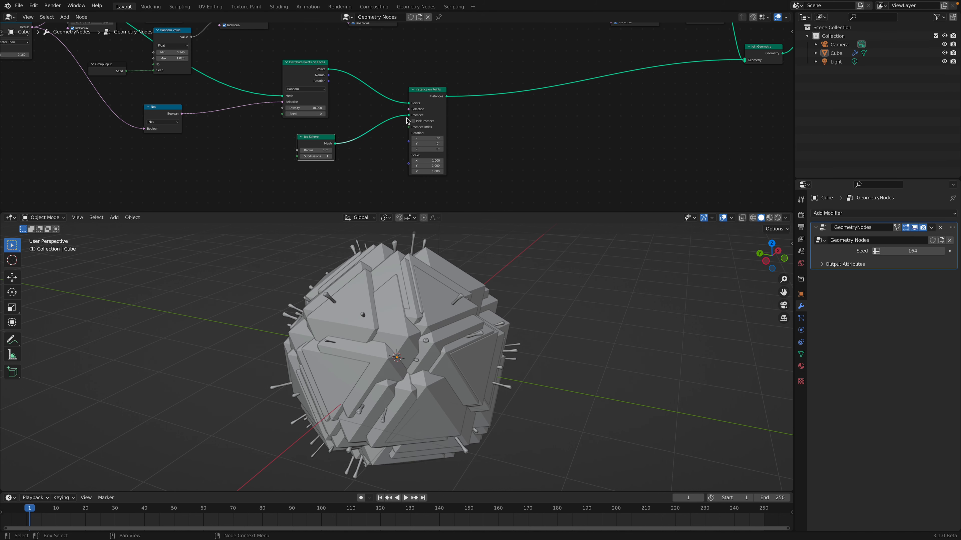
Step: Set the Ico Sphere's Radius to 0.02 m and save the file
{"action": "left_click", "coordinate": [318, 152]}
{"action": "type", "text": "0.02"}
{"action": "key", "text": "Return"}
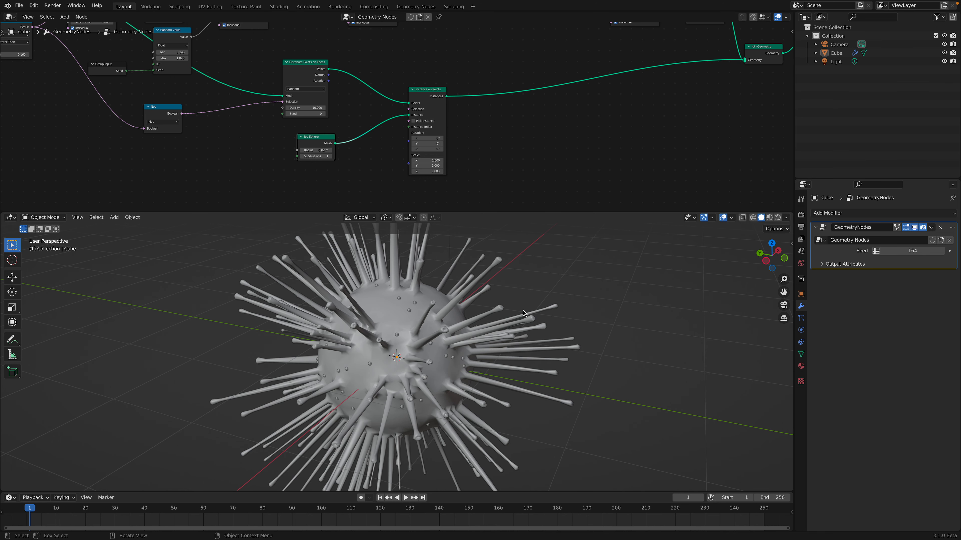
{"action": "key", "text": "ctrl+s"}
Step: Set the Distribute Points on Faces node's Density to 1689.800
{"action": "middle_click_drag", "start_coordinate": [525, 314], "coordinate": [518, 309]}
{"action": "scroll", "coordinate": [322, 194], "scroll_direction": "up", "scroll_amount": 1}
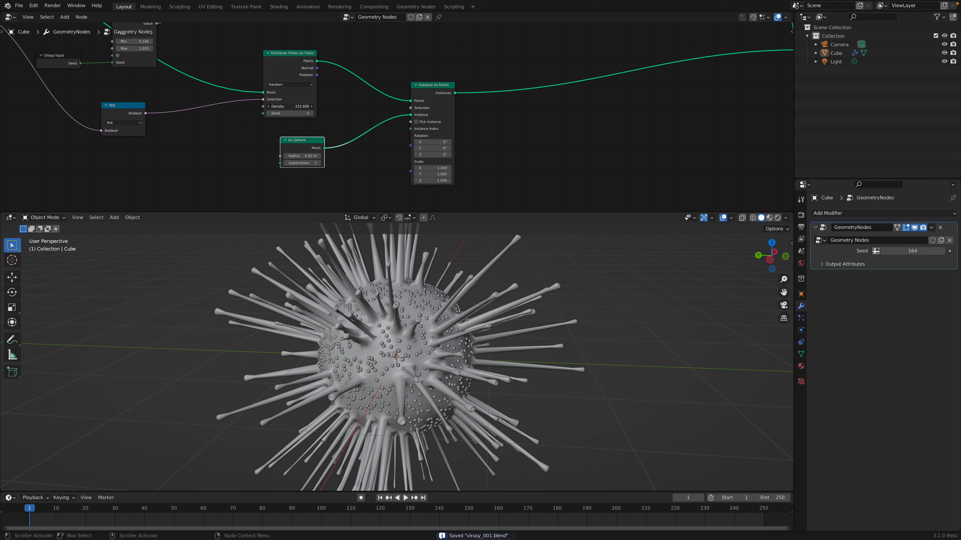
{"action": "left_click_drag", "start_coordinate": [289, 106], "coordinate": [322, 106]}
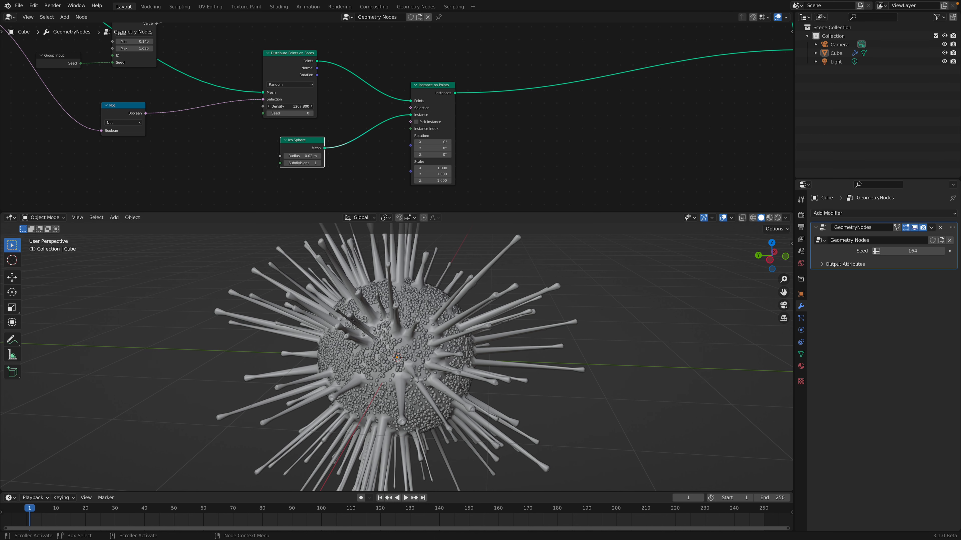
{"action": "middle_click_drag", "start_coordinate": [384, 302], "coordinate": [406, 279]}
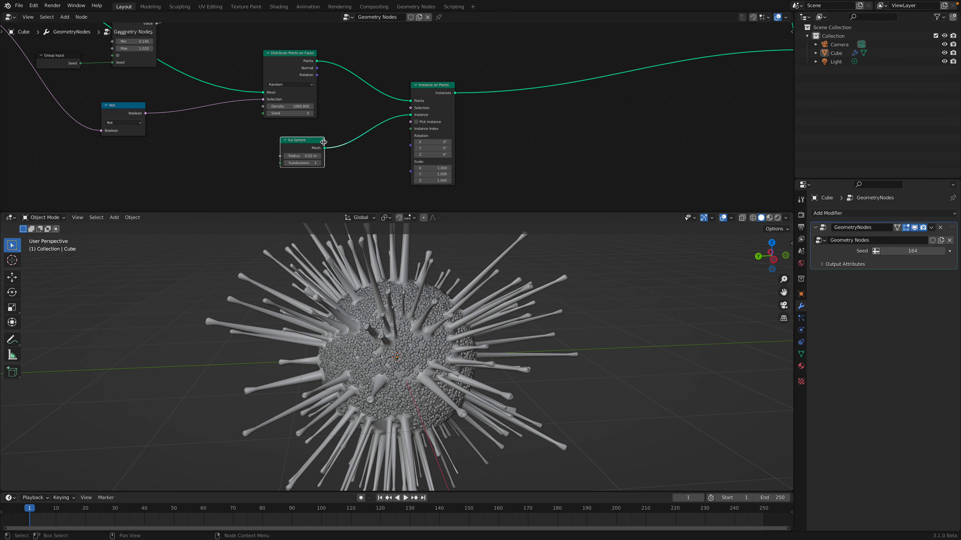
Step: Link the Rotation output of Distribute Points on Faces to the Instance on Points Rotation and save the file
{"action": "scroll", "coordinate": [310, 148], "scroll_direction": "up", "scroll_amount": 1}
{"action": "left_click_drag", "start_coordinate": [428, 95], "coordinate": [444, 82]}
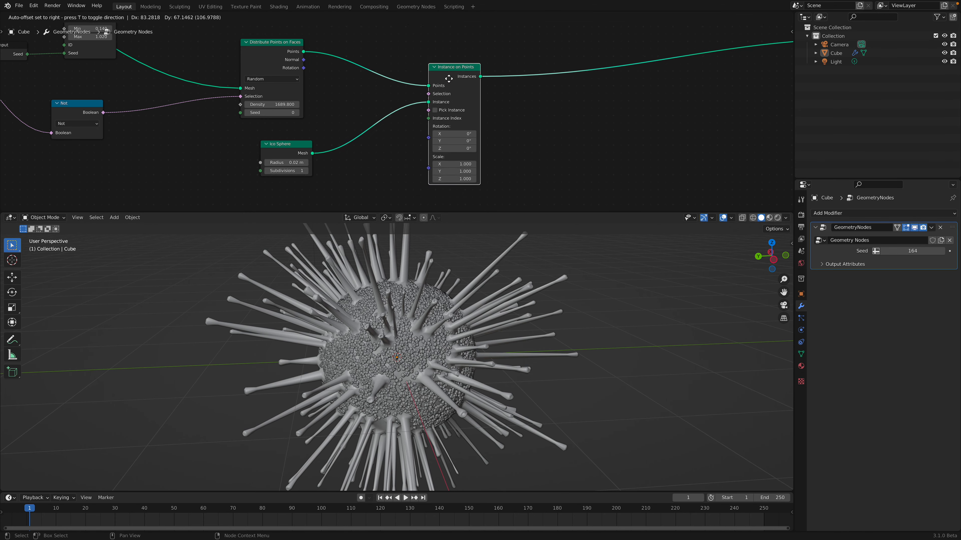
{"action": "left_click_drag", "start_coordinate": [304, 68], "coordinate": [428, 138]}
{"action": "middle_click_drag", "start_coordinate": [457, 297], "coordinate": [496, 311]}
{"action": "key", "text": "ctrl+s"}
Step: Insert a Set Shade Smooth node between Instance on Points and Join Geometry
{"action": "scroll", "coordinate": [496, 311], "scroll_direction": "up", "scroll_amount": 2}
{"action": "scroll", "coordinate": [553, 165], "scroll_direction": "down", "scroll_amount": 1}
{"action": "middle_click_drag", "start_coordinate": [554, 165], "coordinate": [476, 192]}
{"action": "left_click", "coordinate": [502, 150]}
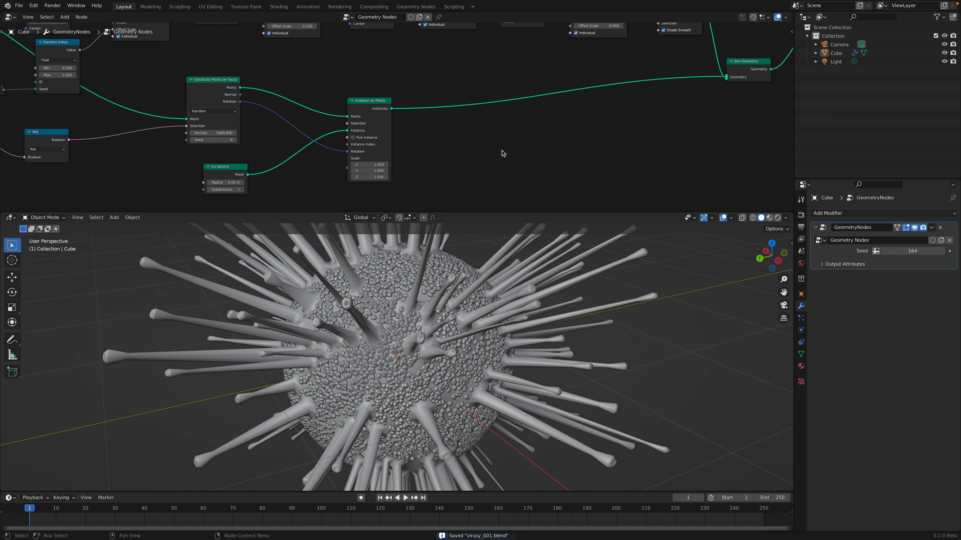
{"action": "key", "text": "shift+a"}
{"action": "left_click", "coordinate": [502, 150]}
{"action": "type", "text": "shade s"}
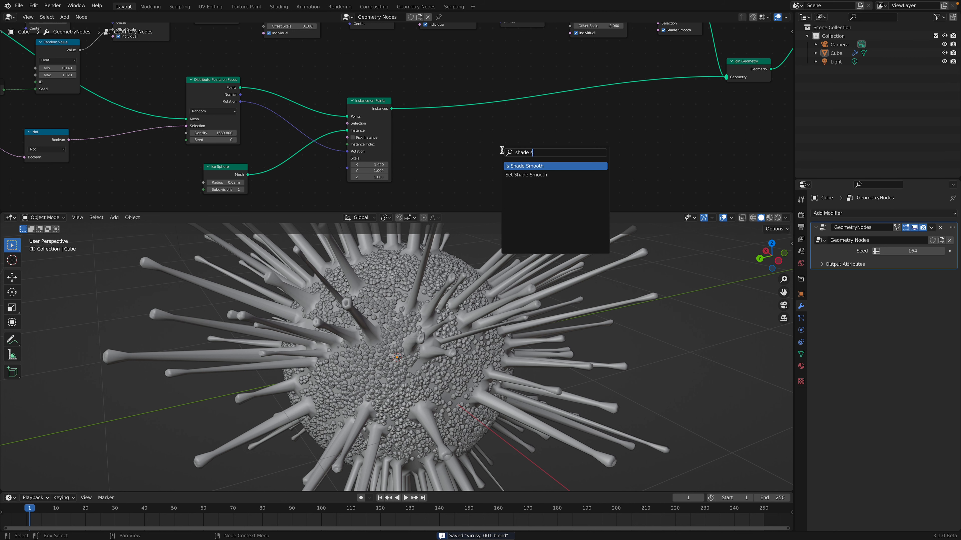
{"action": "left_click", "coordinate": [525, 175]}
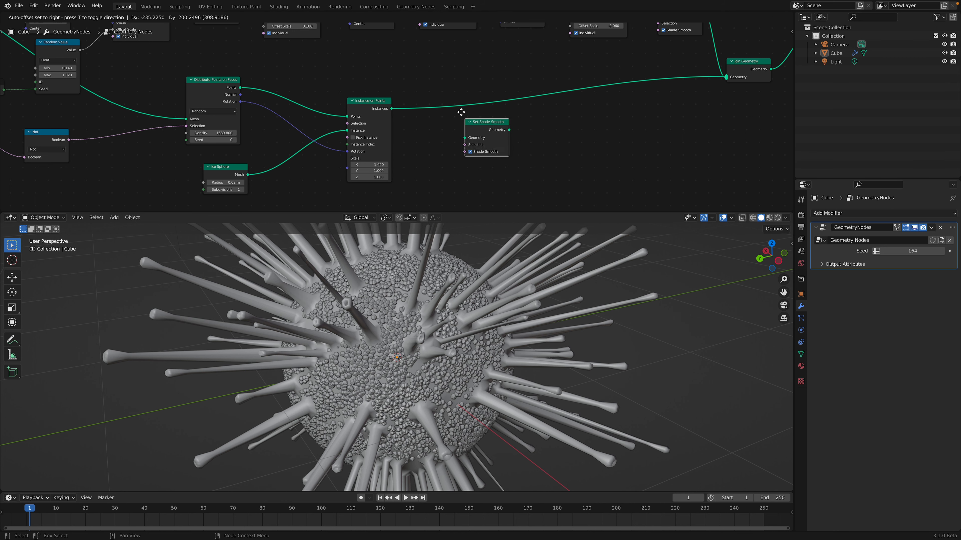
{"action": "left_click", "coordinate": [475, 121]}
Step: Reposition the Instance on Points and Ico Sphere nodes to tidy the layout and save the file
{"action": "scroll", "coordinate": [423, 322], "scroll_direction": "up", "scroll_amount": 3}
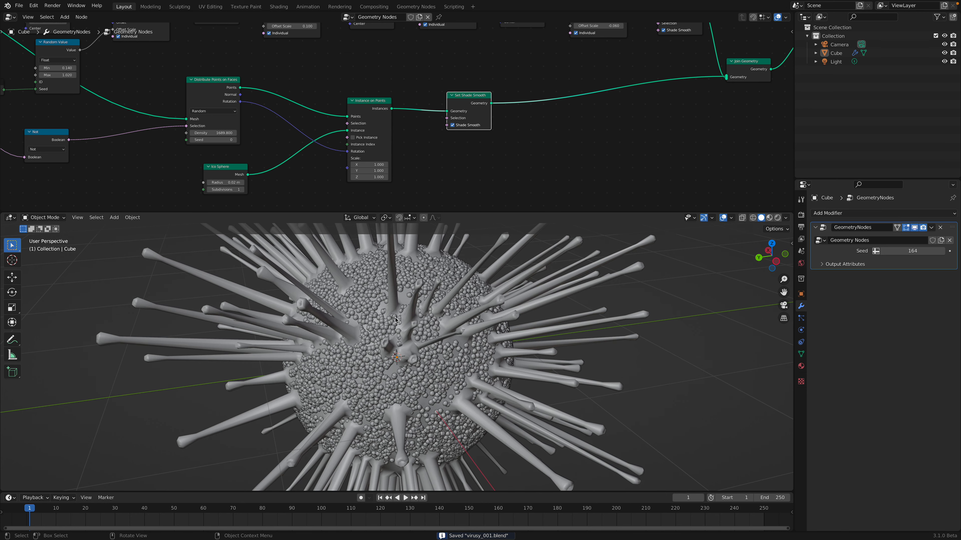
{"action": "scroll", "coordinate": [356, 334], "scroll_direction": "down", "scroll_amount": 2}
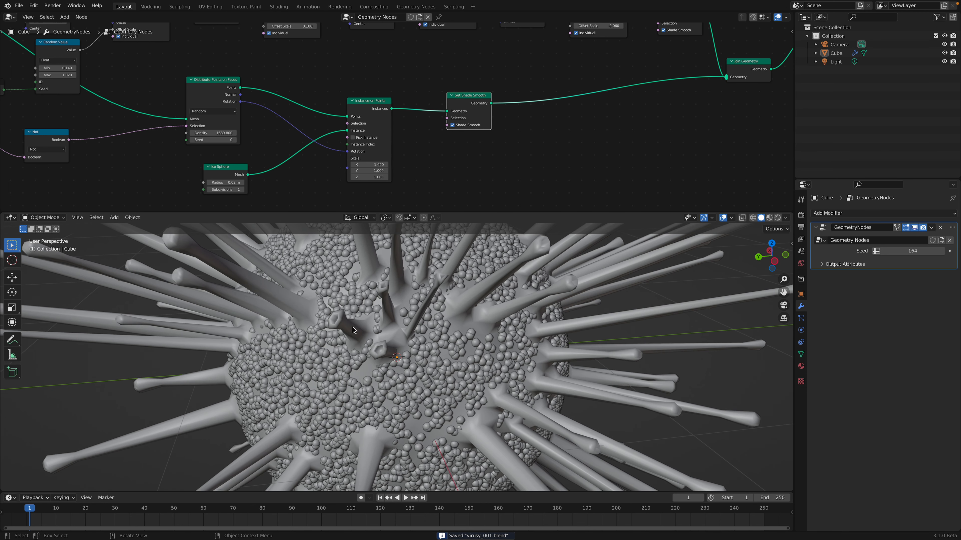
{"action": "scroll", "coordinate": [429, 199], "scroll_direction": "up", "scroll_amount": 1}
{"action": "middle_click_drag", "start_coordinate": [388, 284], "coordinate": [371, 283]}
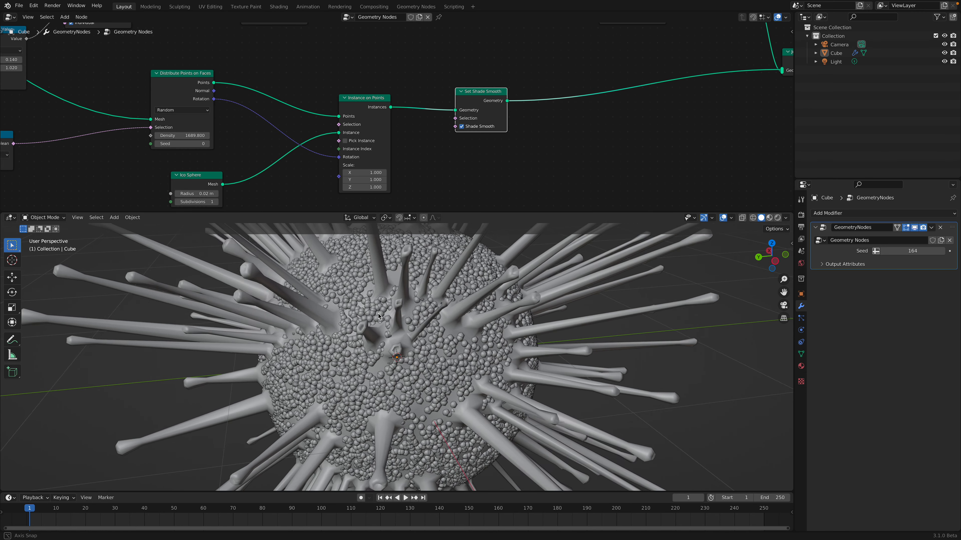
{"action": "left_click_drag", "start_coordinate": [364, 118], "coordinate": [371, 110]}
{"action": "middle_click_drag", "start_coordinate": [419, 134], "coordinate": [476, 116]}
{"action": "scroll", "coordinate": [296, 171], "scroll_direction": "up", "scroll_amount": 2}
{"action": "left_click_drag", "start_coordinate": [259, 158], "coordinate": [225, 157]}
{"action": "key", "text": "ctrl+s"}
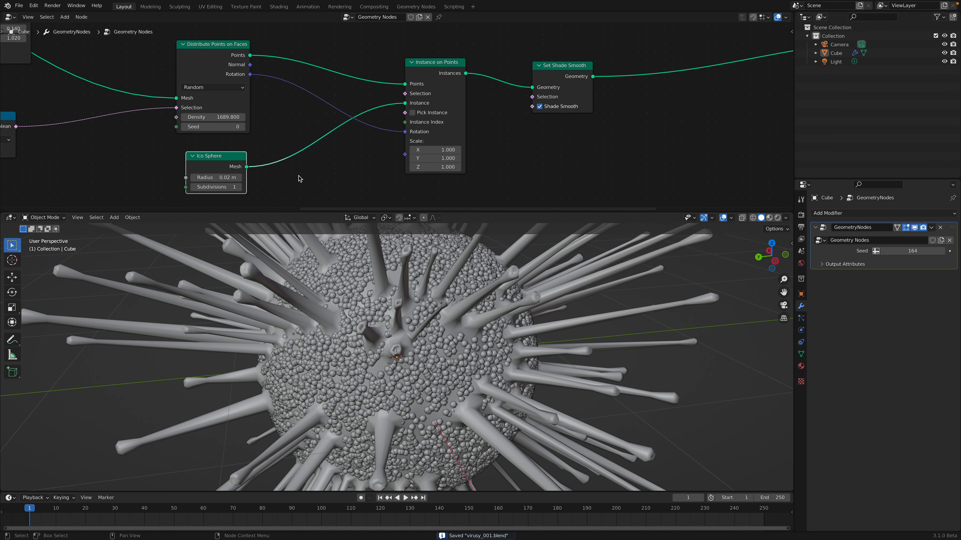
Step: Add a Cone node, link its Mesh to the Instance input of Instance on Points, and delete the Ico Sphere node
{"action": "key", "text": "shift+a"}
{"action": "type", "text": "scone"}
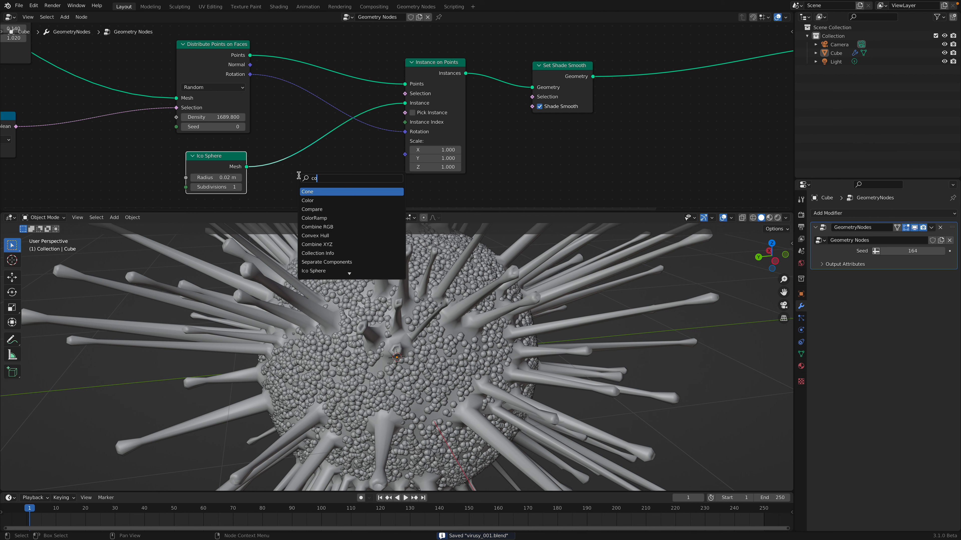
{"action": "key", "text": "Return"}
{"action": "left_click", "coordinate": [300, 178]}
{"action": "middle_click_drag", "start_coordinate": [299, 175], "coordinate": [314, 148]}
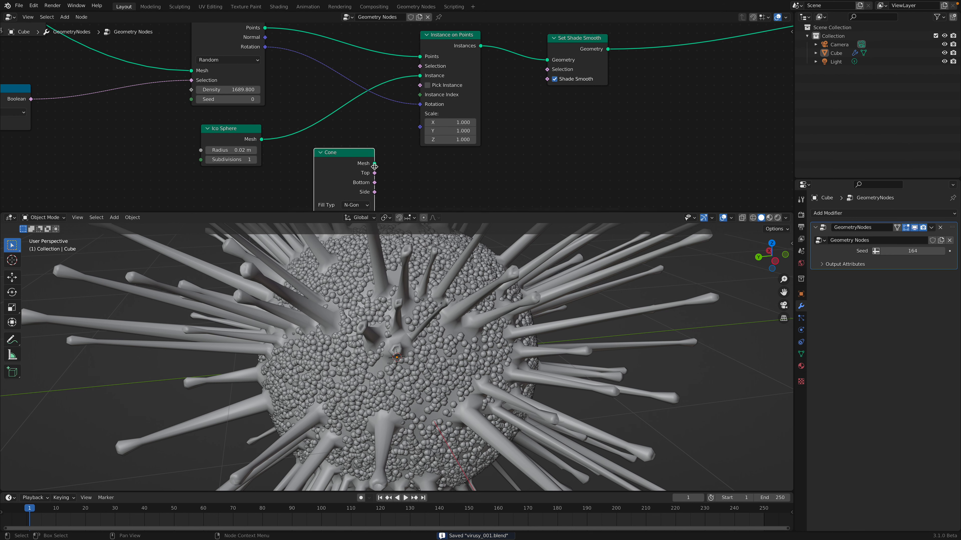
{"action": "left_click_drag", "start_coordinate": [375, 163], "coordinate": [420, 76]}
{"action": "left_click", "coordinate": [231, 128]}
{"action": "key", "text": "x"}
Step: Set the Cone node's Vertices to 12
{"action": "scroll", "coordinate": [442, 304], "scroll_direction": "down", "scroll_amount": 5}
{"action": "middle_click_drag", "start_coordinate": [372, 163], "coordinate": [380, 79]}
{"action": "scroll", "coordinate": [374, 116], "scroll_direction": "up", "scroll_amount": 1}
{"action": "left_click", "coordinate": [345, 114]}
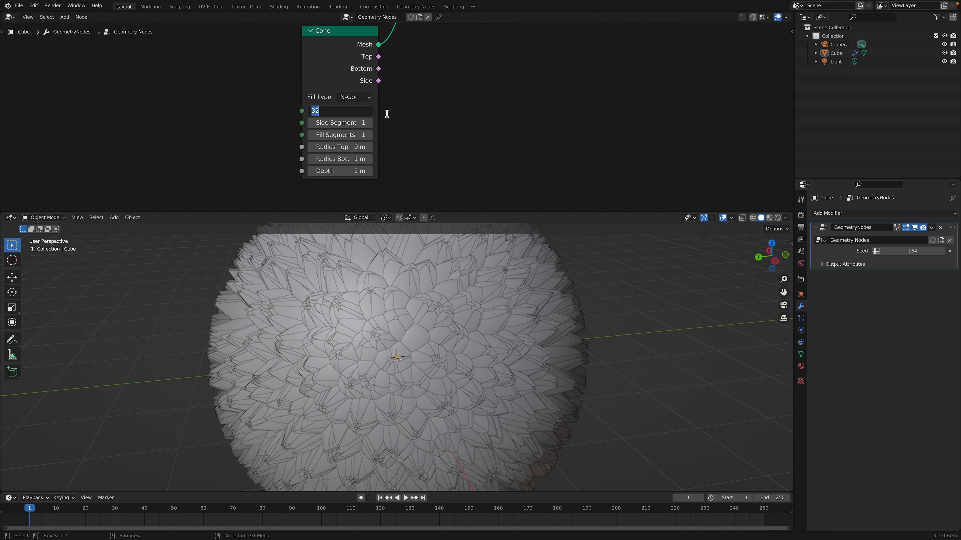
{"action": "type", "text": "12"}
{"action": "key", "text": "Return"}
Step: Set the Cone's Radius Bottom to 0.08 m and Depth to 0.14 m, and save the file
{"action": "left_click", "coordinate": [340, 159]}
{"action": "type", "text": "0.1"}
{"action": "key", "text": "Return"}
{"action": "left_click_drag", "start_coordinate": [340, 159], "coordinate": [310, 169]}
{"action": "scroll", "coordinate": [497, 294], "scroll_direction": "up", "scroll_amount": 6}
{"action": "key", "text": "ctrl+s"}
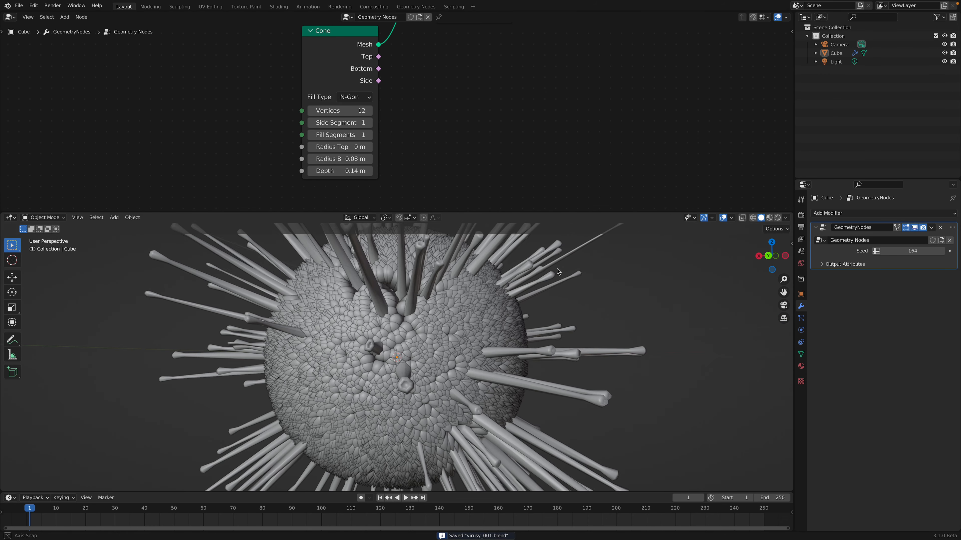
Step: Reset the Cone's Radius Top to 0 m, set Radius Bottom to 0.02 m, and save the file
{"action": "middle_click_drag", "start_coordinate": [350, 183], "coordinate": [343, 200]}
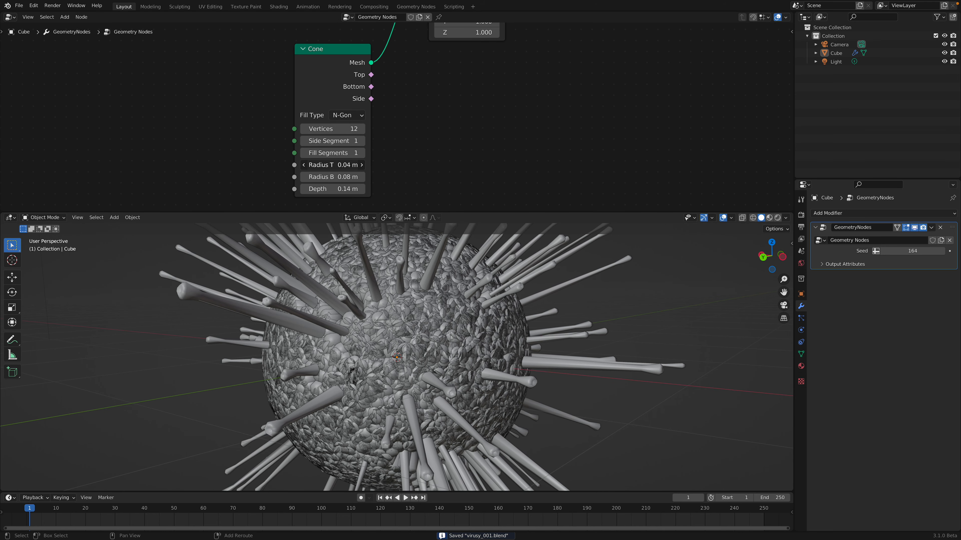
{"action": "key", "text": "BackSpace"}
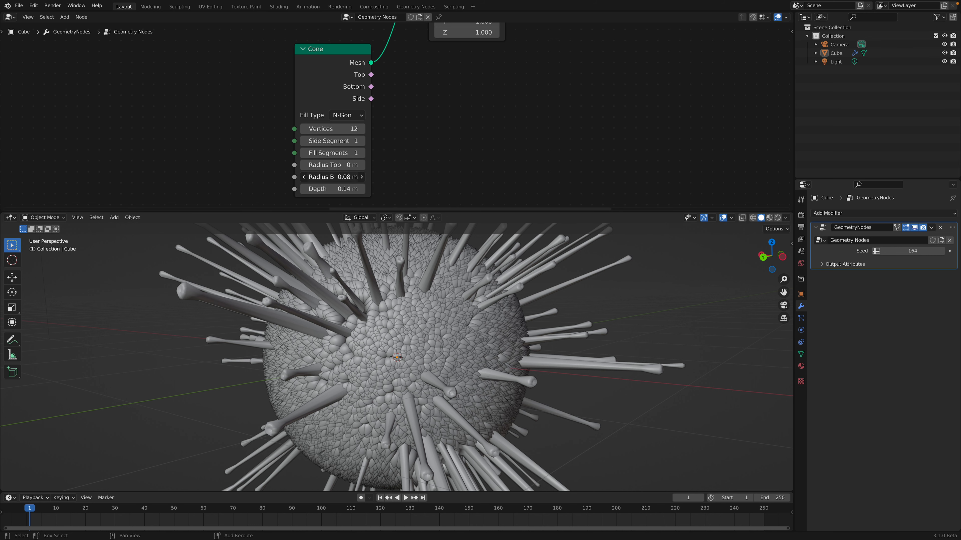
{"action": "left_click_drag", "start_coordinate": [343, 177], "coordinate": [352, 177], "text": "shift"}
{"action": "middle_click_drag", "start_coordinate": [363, 292], "coordinate": [412, 292]}
{"action": "key", "text": "ctrl+s"}
{"action": "mouse_move", "coordinate": [343, 167]}
{"action": "left_mouse_down", "text": "shift"}
{"action": "mouse_move", "coordinate": [362, 166]}
{"action": "mouse_move", "coordinate": [342, 167]}
{"action": "left_mouse_up", "text": "shift"}
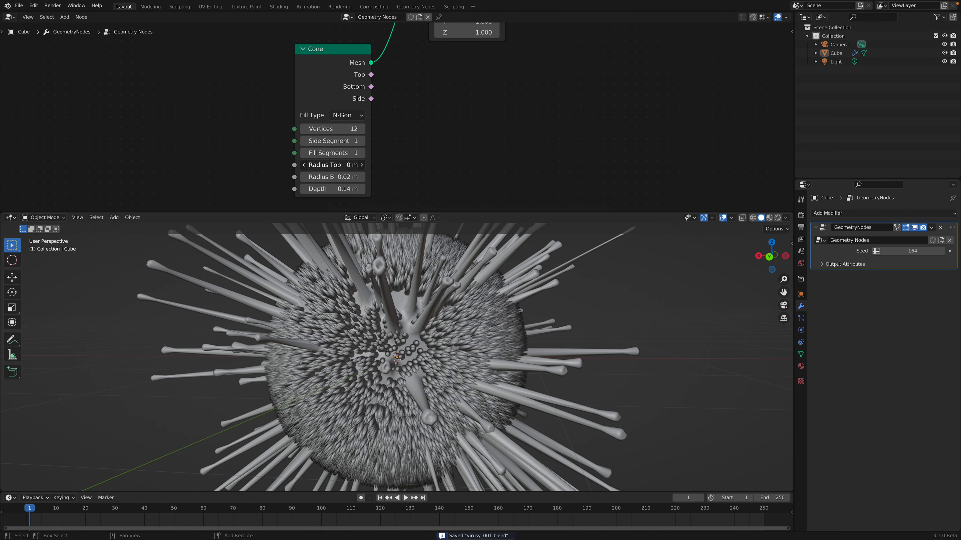
{"action": "mouse_move", "coordinate": [382, 272]}
{"action": "middle_mouse_down"}
{"action": "mouse_move", "coordinate": [419, 263]}
{"action": "mouse_move", "coordinate": [399, 268]}
{"action": "middle_mouse_up"}
{"action": "key", "text": "ctrl+s"}
Step: Reposition the Cone node near Instance on Points and switch Distribute Points on Faces to Poisson Disk
{"action": "scroll", "coordinate": [433, 140], "scroll_direction": "down", "scroll_amount": 1}
{"action": "middle_click_drag", "start_coordinate": [455, 67], "coordinate": [422, 182]}
{"action": "left_click_drag", "start_coordinate": [310, 172], "coordinate": [278, 109]}
{"action": "middle_click_drag", "start_coordinate": [371, 90], "coordinate": [370, 122]}
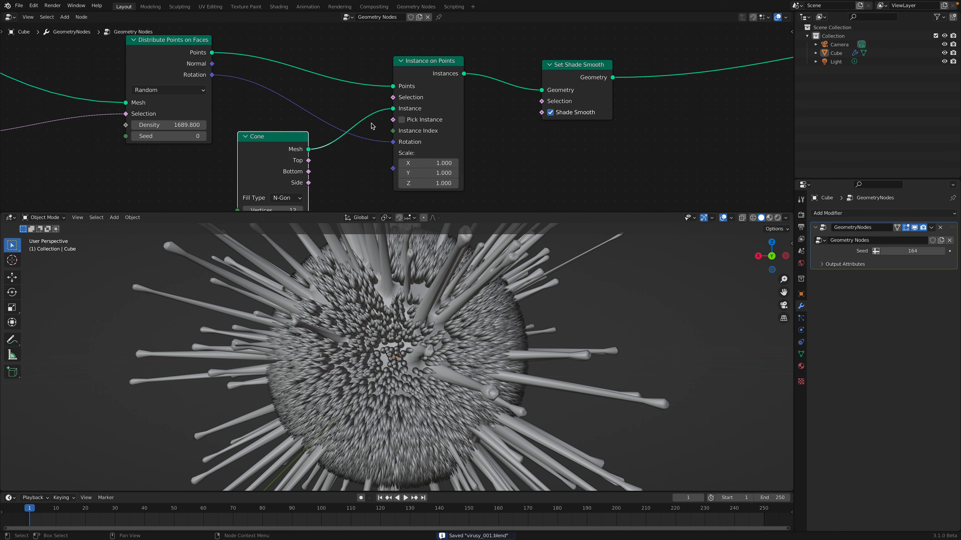
{"action": "middle_click_drag", "start_coordinate": [188, 67], "coordinate": [335, 87]}
{"action": "scroll", "coordinate": [336, 89], "scroll_direction": "up", "scroll_amount": 1}
{"action": "left_click", "coordinate": [303, 109]}
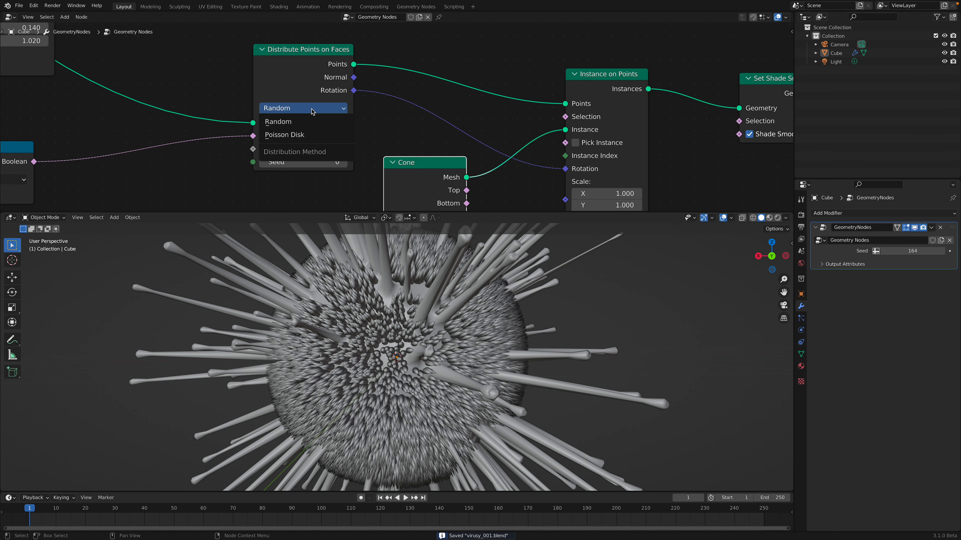
{"action": "left_click", "coordinate": [308, 136]}
Step: Set the Poisson Disk distribution's Distance Min to 0.18 m, Density Max to 1000 and Seed to 148
{"action": "left_click_drag", "start_coordinate": [307, 148], "coordinate": [309, 149], "text": "shift"}
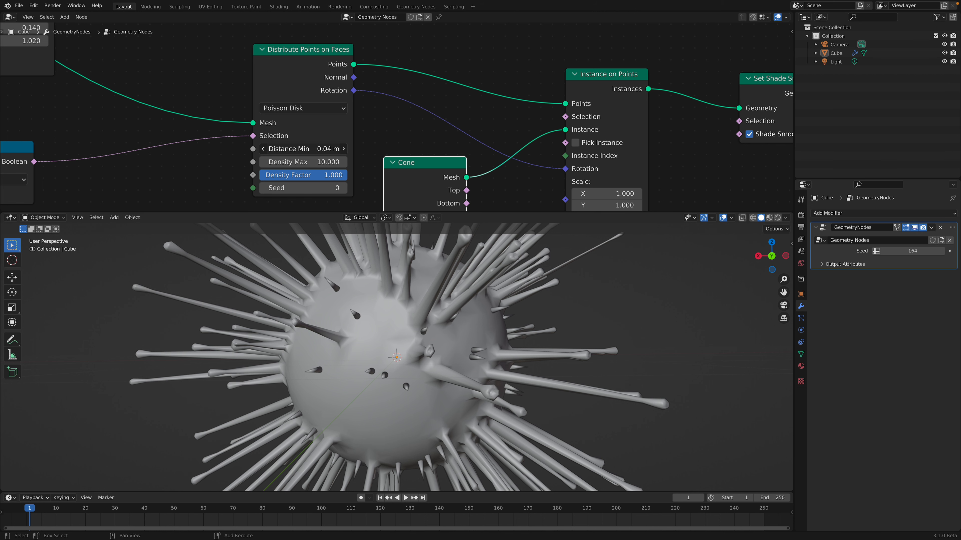
{"action": "left_click_drag", "start_coordinate": [309, 148], "coordinate": [337, 160], "text": "shift"}
{"action": "left_click", "coordinate": [293, 163]}
{"action": "type", "text": "100"}
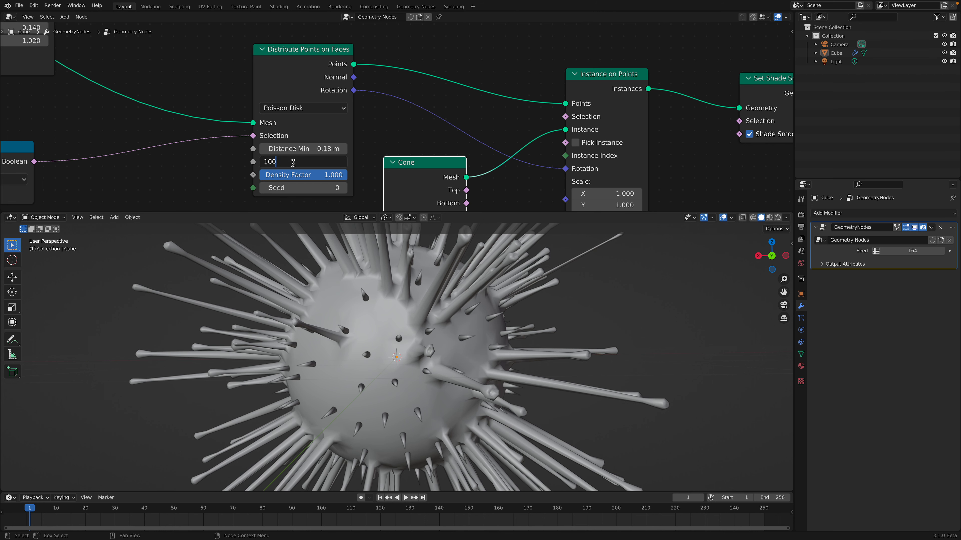
{"action": "type", "text": "0"}
{"action": "key", "text": "Return"}
{"action": "left_click_drag", "start_coordinate": [306, 188], "coordinate": [330, 188]}
Step: Reduce the point distribution's Distance Min to 0.05 m, save the file, and reduce it further to 0.02 m
{"action": "left_click_drag", "start_coordinate": [305, 148], "coordinate": [307, 149]}
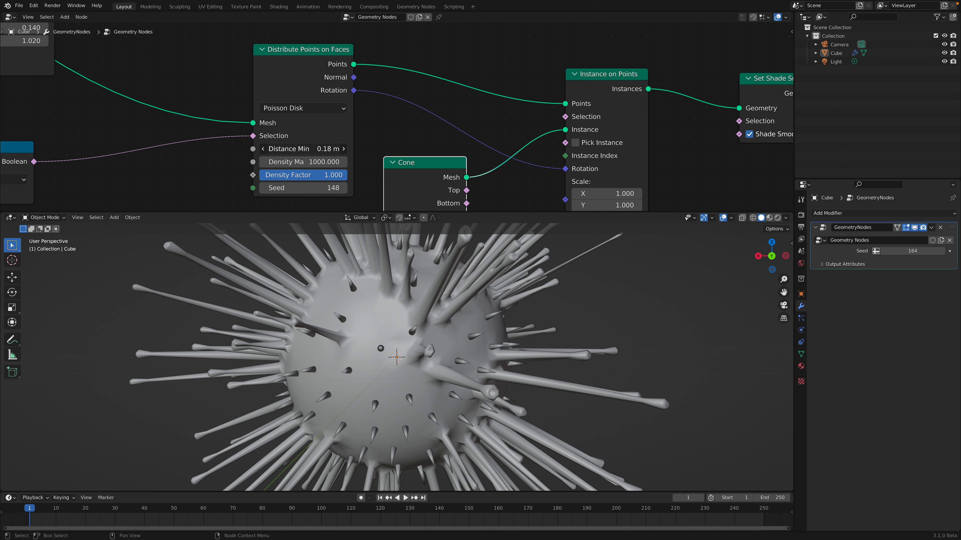
{"action": "type", "text": "0.05"}
{"action": "key", "text": "Return"}
{"action": "key", "text": "ctrl+s"}
{"action": "left_click", "coordinate": [282, 145]}
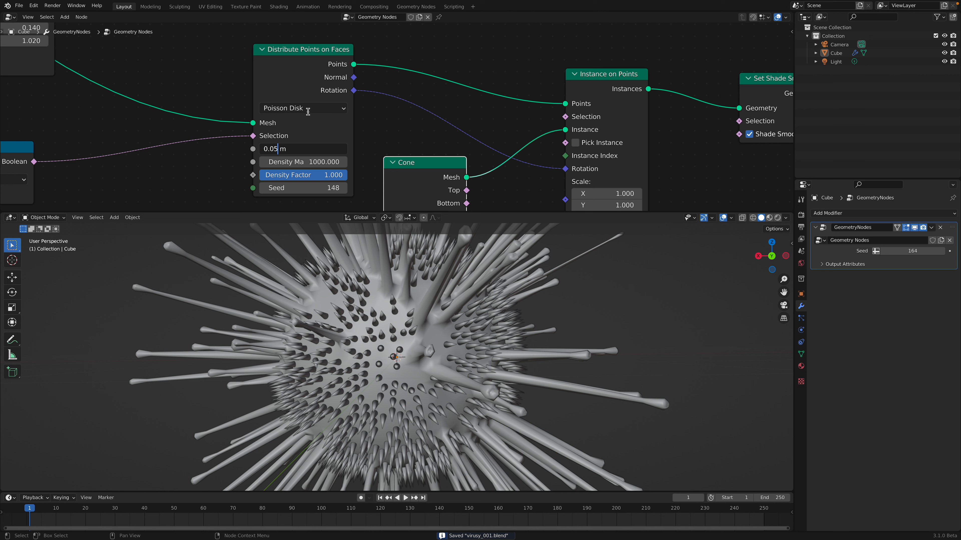
{"action": "key", "text": "BackSpace"}
{"action": "type", "text": "2"}
{"action": "key", "text": "Return"}
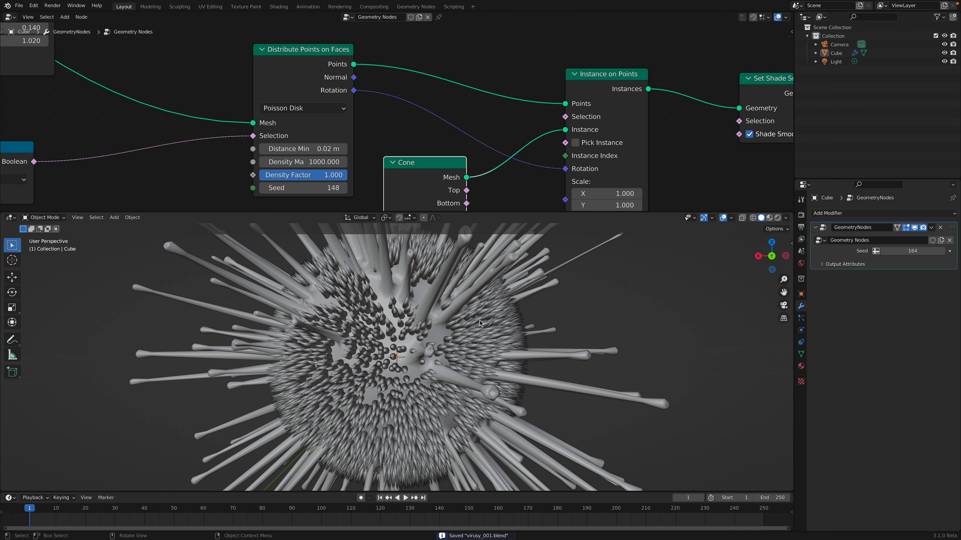
Step: Shorten the Cone's Depth to 0.06 m and save the file
{"action": "scroll", "coordinate": [480, 320], "scroll_direction": "down", "scroll_amount": 2}
{"action": "middle_click_drag", "start_coordinate": [544, 312], "coordinate": [491, 308]}
{"action": "middle_click_drag", "start_coordinate": [483, 194], "coordinate": [461, 94]}
{"action": "scroll", "coordinate": [463, 149], "scroll_direction": "up", "scroll_amount": 2}
{"action": "middle_click_drag", "start_coordinate": [463, 150], "coordinate": [448, 62]}
{"action": "left_click_drag", "start_coordinate": [401, 142], "coordinate": [389, 142]}
{"action": "scroll", "coordinate": [423, 329], "scroll_direction": "up", "scroll_amount": 6}
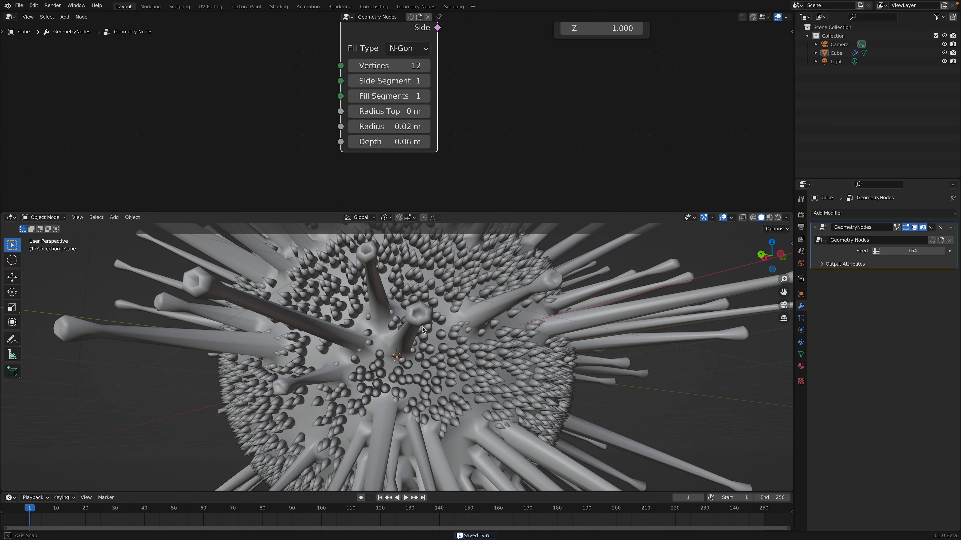
{"action": "left_click_drag", "start_coordinate": [393, 142], "coordinate": [385, 143]}
{"action": "middle_click_drag", "start_coordinate": [513, 107], "coordinate": [511, 201]}
{"action": "scroll", "coordinate": [488, 175], "scroll_direction": "down", "scroll_amount": 3}
{"action": "scroll", "coordinate": [324, 87], "scroll_direction": "up", "scroll_amount": 4}
{"action": "key", "text": "ctrl+s"}
Step: Set Distance Min on Distribute Points on Faces to 0.01 m and save the file
{"action": "left_click", "coordinate": [296, 66]}
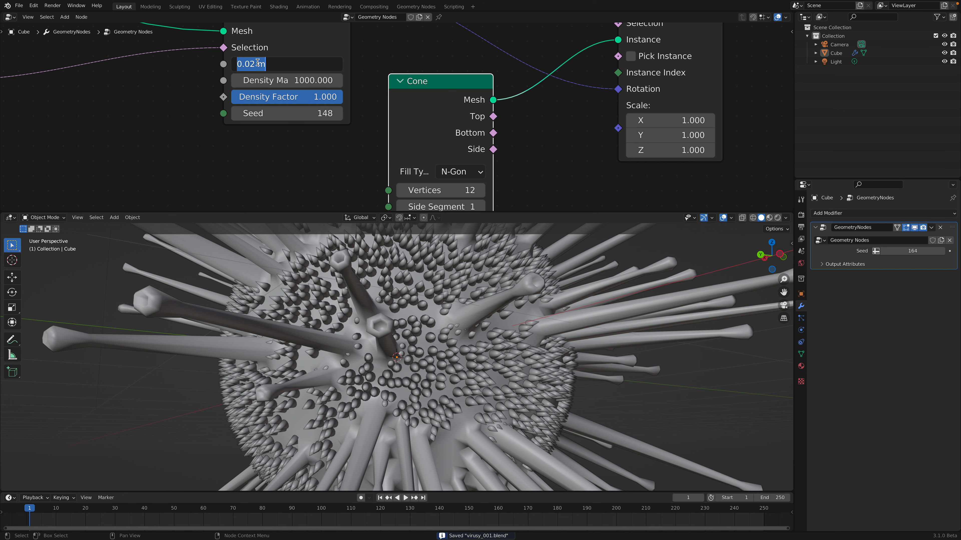
{"action": "key", "text": "BackSpace"}
{"action": "type", "text": "1"}
{"action": "key", "text": "Return"}
{"action": "middle_click_drag", "start_coordinate": [473, 261], "coordinate": [509, 280]}
{"action": "middle_click_drag", "start_coordinate": [510, 280], "coordinate": [458, 284], "text": "ctrl"}
{"action": "key", "text": "ctrl+s"}
{"action": "middle_click_drag", "start_coordinate": [458, 284], "coordinate": [495, 283]}
Step: Set the Cone's Depth to 0.1 m and its Radius Bottom to 0.06 m
{"action": "middle_click_drag", "start_coordinate": [436, 139], "coordinate": [425, 24]}
{"action": "scroll", "coordinate": [456, 124], "scroll_direction": "up", "scroll_amount": 2}
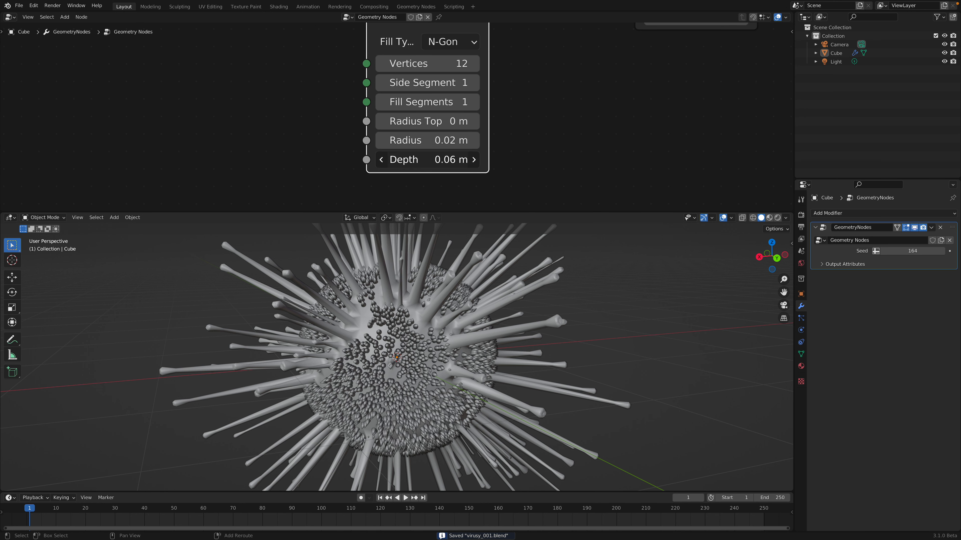
{"action": "left_click_drag", "start_coordinate": [427, 160], "coordinate": [443, 140]}
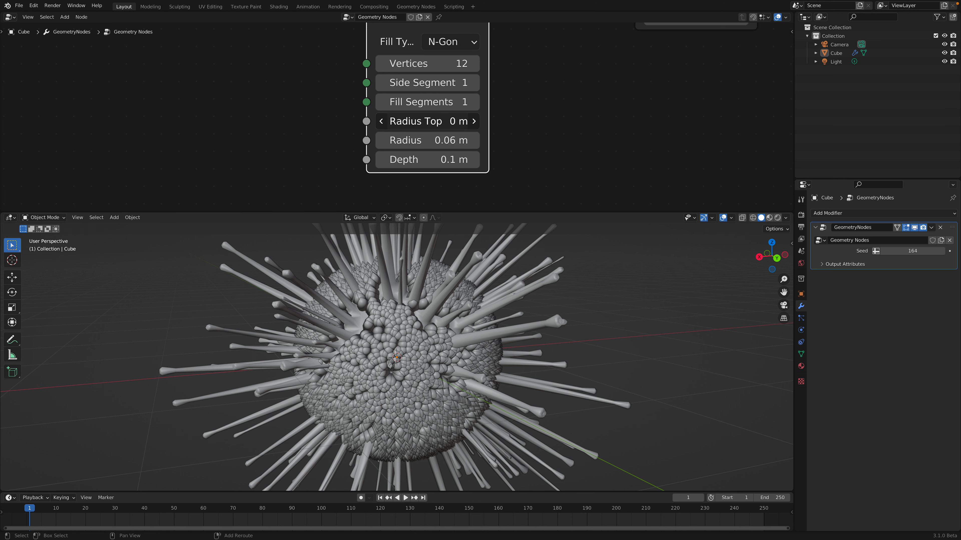
Step: Try a Radius Top of 0.04 m and of 0.02 m on the Cone node
{"action": "left_click_drag", "start_coordinate": [427, 121], "coordinate": [439, 121]}
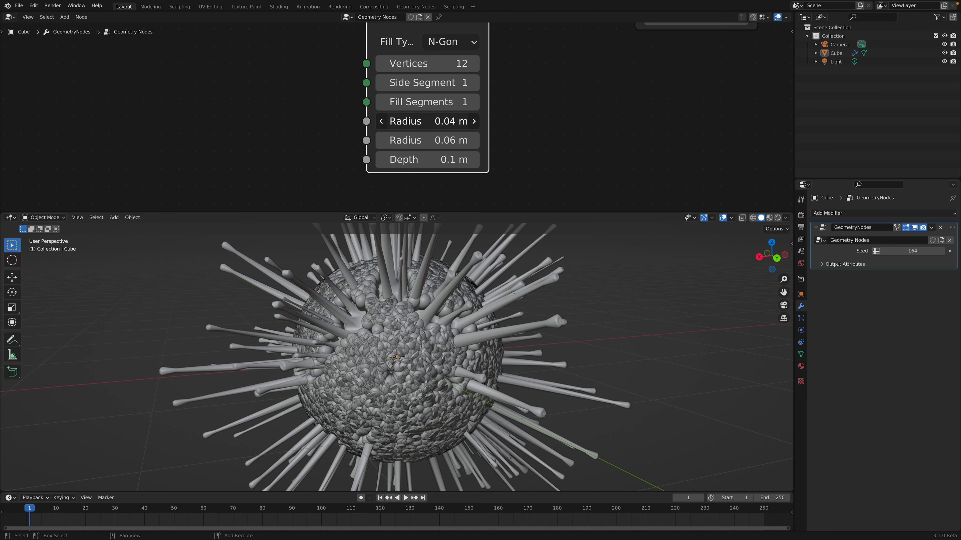
{"action": "left_click", "coordinate": [427, 125]}
{"action": "type", "text": "0.02"}
{"action": "key", "text": "Return"}
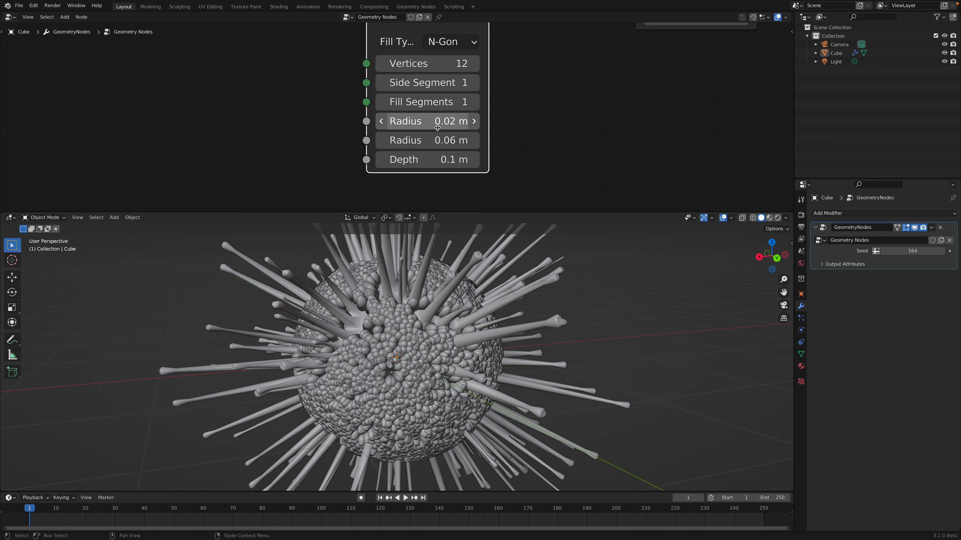
Step: Undo the Cone's Radius Top changes and its last Radius Bottom change, and save the file
{"action": "scroll", "coordinate": [569, 355], "scroll_direction": "up", "scroll_amount": 2}
{"action": "middle_click_drag", "start_coordinate": [569, 354], "coordinate": [569, 354]}
{"action": "key", "text": "ctrl+z"}
{"action": "key", "text": "ctrl+z"}
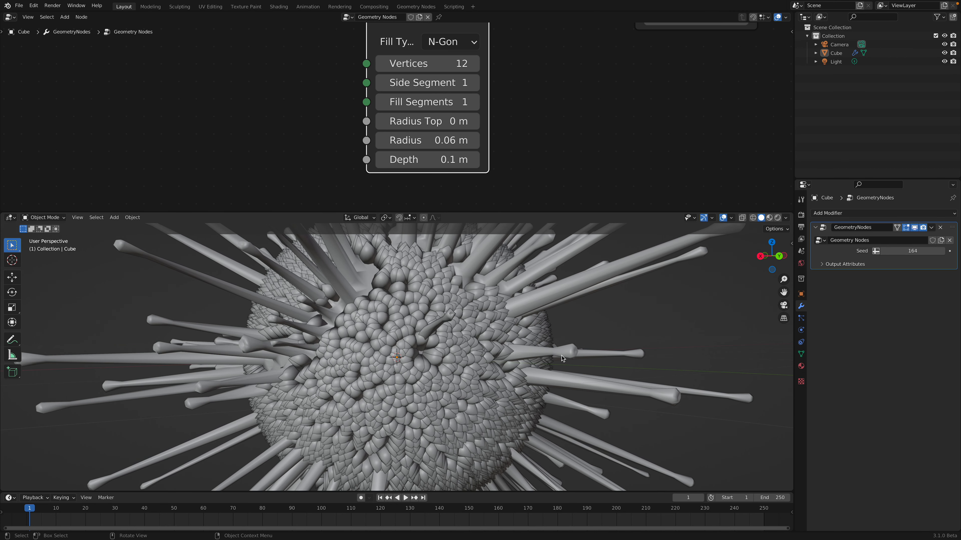
{"action": "key", "text": "ctrl+z"}
{"action": "scroll", "coordinate": [504, 347], "scroll_direction": "down", "scroll_amount": 2}
{"action": "middle_click_drag", "start_coordinate": [505, 348], "coordinate": [473, 353]}
{"action": "left_click", "coordinate": [525, 337]}
{"action": "scroll", "coordinate": [525, 337], "scroll_direction": "down", "scroll_amount": 3}
{"action": "key", "text": "ctrl+s"}
{"action": "middle_click_drag", "start_coordinate": [526, 337], "coordinate": [548, 328]}
{"action": "left_click", "coordinate": [504, 335]}
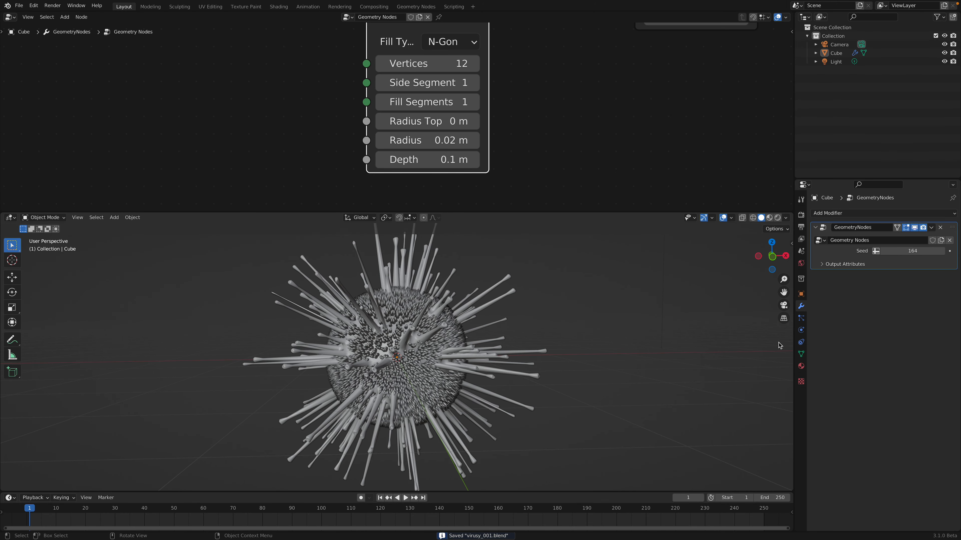
Step: Add a second material slot to the cube and create a new material in it
{"action": "left_click", "coordinate": [801, 366]}
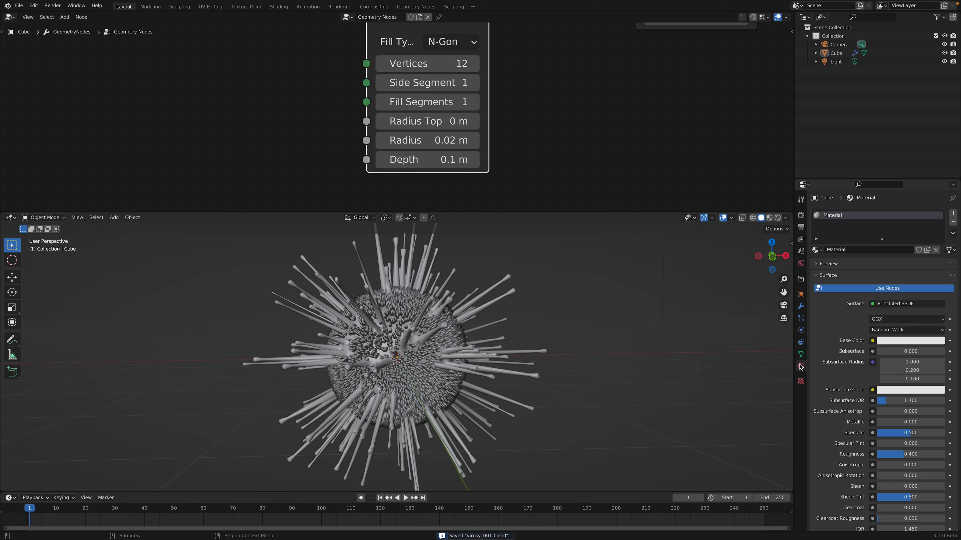
{"action": "left_click", "coordinate": [953, 214]}
{"action": "left_click", "coordinate": [882, 267]}
{"action": "middle_click_drag", "start_coordinate": [556, 337], "coordinate": [397, 353]}
Step: Set the Base Color of Material to red and that of Material.001 to blue
{"action": "left_click", "coordinate": [865, 215]}
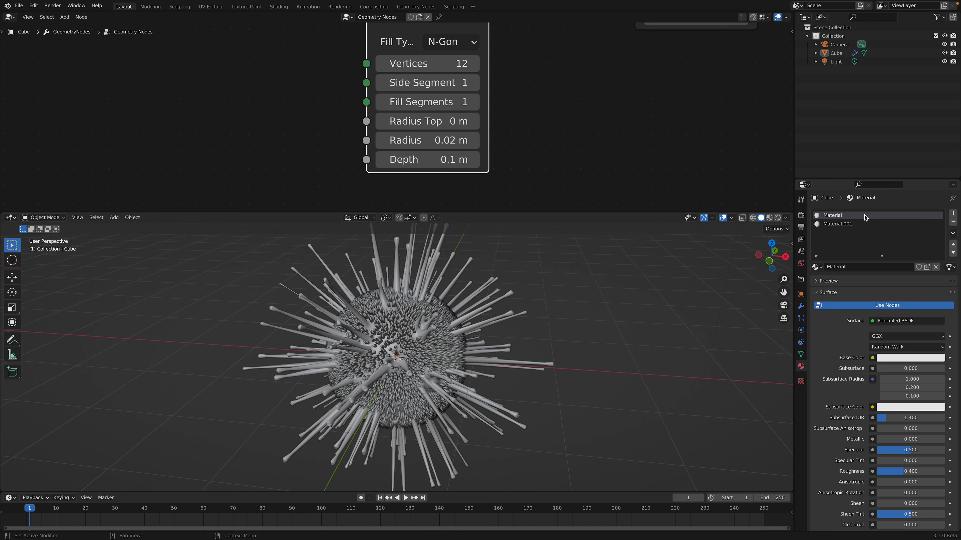
{"action": "left_click", "coordinate": [902, 358]}
{"action": "left_click", "coordinate": [847, 223]}
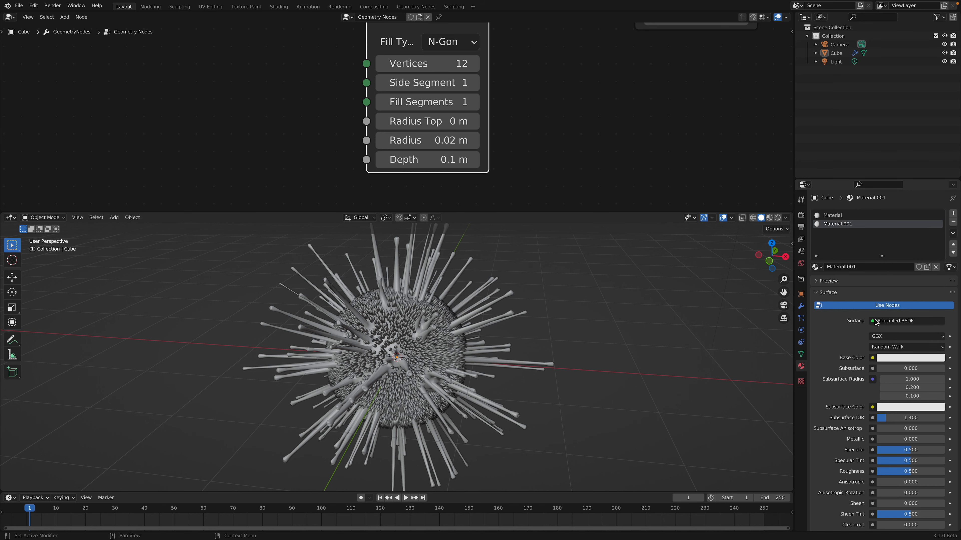
{"action": "left_click", "coordinate": [895, 357]}
{"action": "left_click_drag", "start_coordinate": [904, 265], "coordinate": [919, 251]}
{"action": "middle_click_drag", "start_coordinate": [667, 317], "coordinate": [659, 316]}
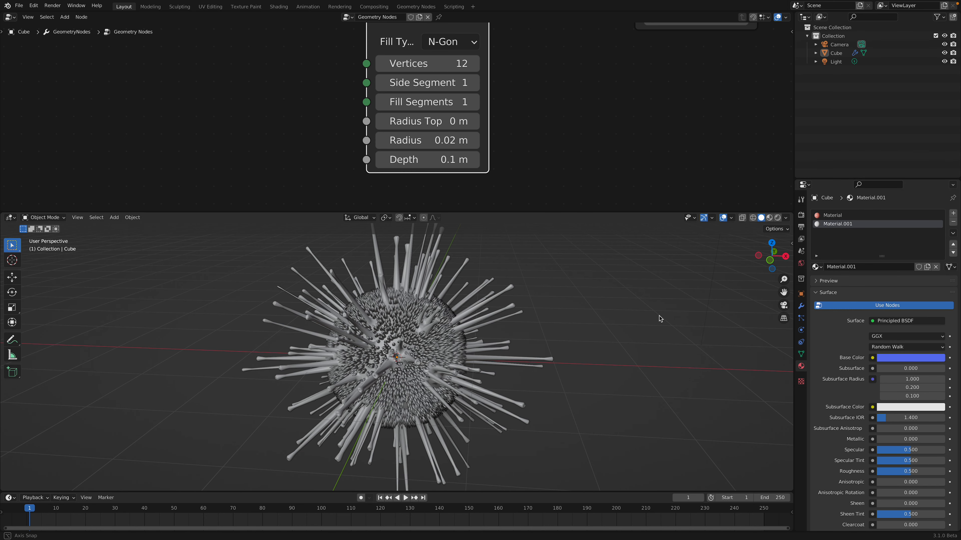
Step: Make room before Join Geometry and insert a Set Material node on the spikes branch and a duplicate on the cones branch
{"action": "scroll", "coordinate": [634, 135], "scroll_direction": "down", "scroll_amount": 10}
{"action": "left_click_drag", "start_coordinate": [559, 91], "coordinate": [630, 99]}
{"action": "left_click_drag", "start_coordinate": [488, 122], "coordinate": [542, 124]}
{"action": "key", "text": "shift+a"}
{"action": "left_click", "coordinate": [510, 95]}
{"action": "type", "text": "set"}
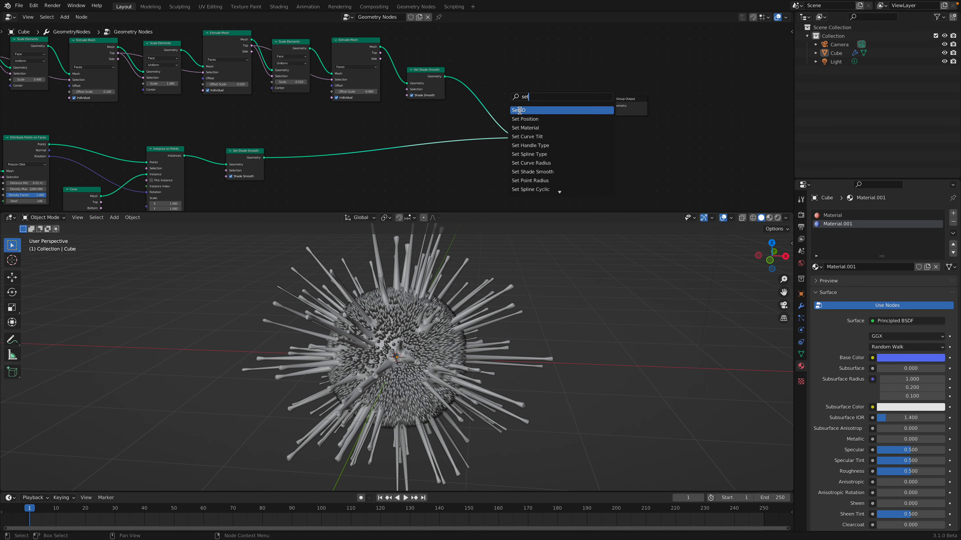
{"action": "left_click", "coordinate": [525, 127]}
{"action": "left_click", "coordinate": [485, 123]}
{"action": "key", "text": "shift+d"}
{"action": "left_click", "coordinate": [491, 165]}
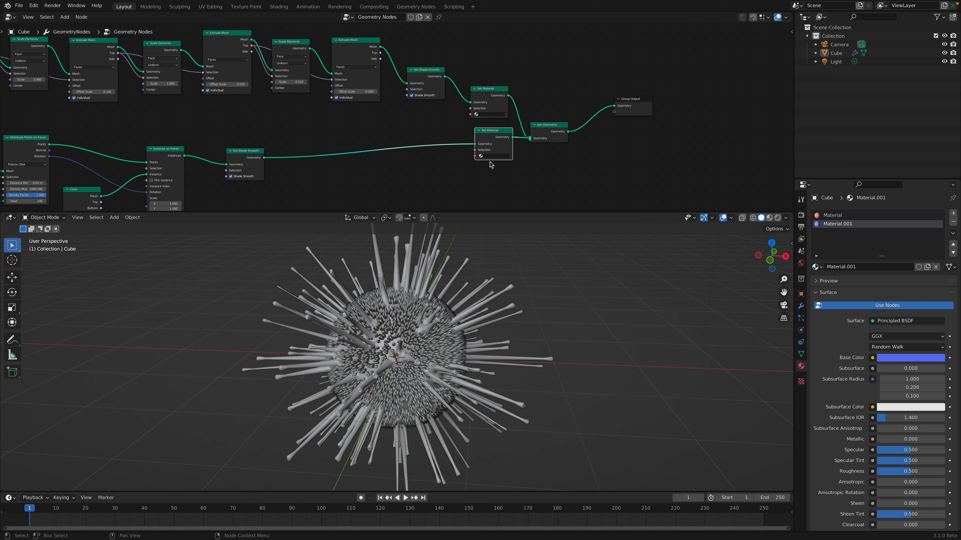
Step: Assign Material to the spikes' Set Material node and Material.001 to the cones' node, and save the file
{"action": "scroll", "coordinate": [491, 164], "scroll_direction": "up", "scroll_amount": 2}
{"action": "left_click", "coordinate": [522, 114]}
{"action": "left_click", "coordinate": [524, 125]}
{"action": "left_click", "coordinate": [523, 170]}
{"action": "left_click", "coordinate": [526, 189]}
{"action": "mouse_move", "coordinate": [564, 269]}
{"action": "middle_mouse_down"}
{"action": "mouse_move", "coordinate": [737, 237]}
{"action": "mouse_move", "coordinate": [754, 254]}
{"action": "mouse_move", "coordinate": [751, 267]}
{"action": "middle_mouse_up"}
{"action": "key", "text": "ctrl+s"}
Step: Switch the viewport to Material Preview shading and enable Eevee Ambient Occlusion with a Distance of 1.78 m
{"action": "left_click", "coordinate": [769, 218]}
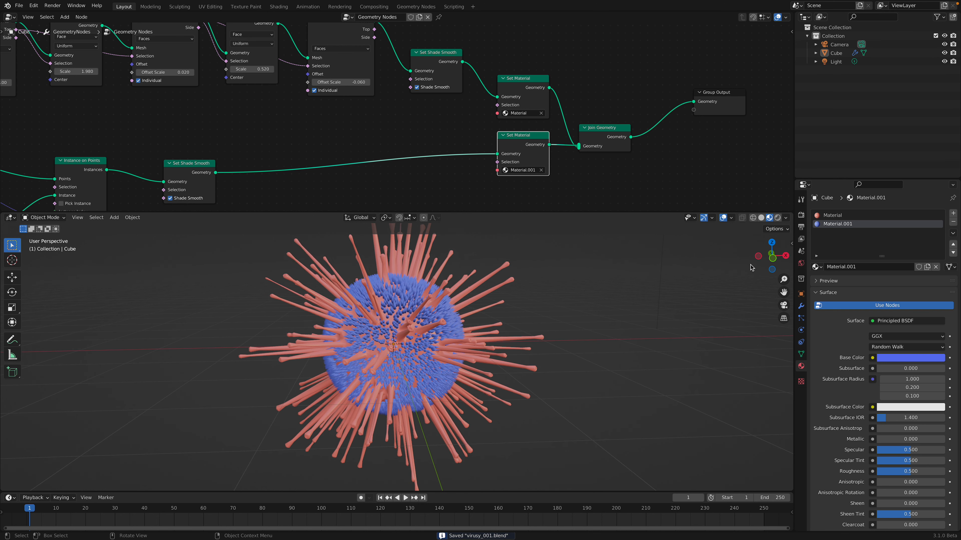
{"action": "left_click", "coordinate": [801, 215]}
{"action": "left_click", "coordinate": [822, 274]}
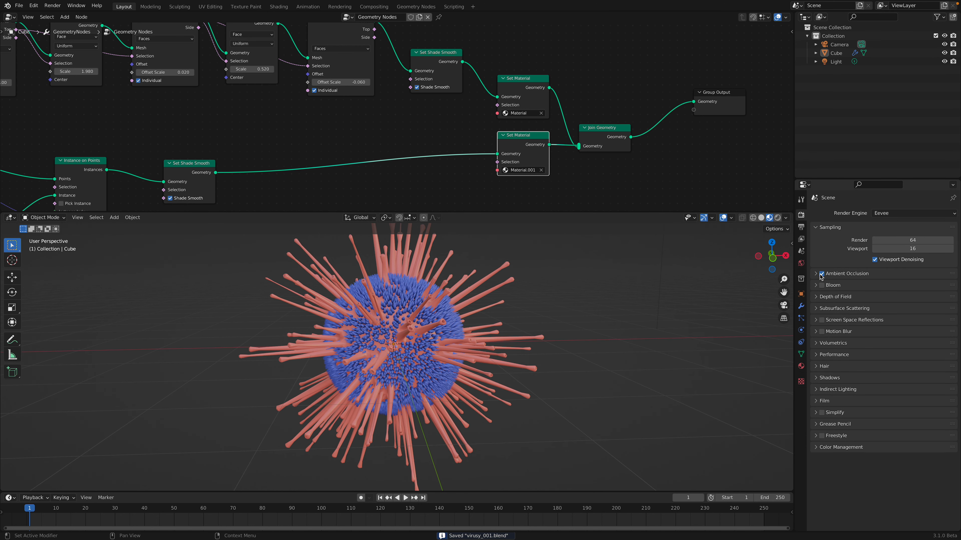
{"action": "left_click", "coordinate": [816, 273]}
{"action": "mouse_move", "coordinate": [906, 286]}
{"action": "left_mouse_down"}
{"action": "mouse_move", "coordinate": [934, 287]}
{"action": "mouse_move", "coordinate": [923, 286]}
{"action": "left_mouse_up"}
{"action": "middle_click_drag", "start_coordinate": [572, 350], "coordinate": [502, 347]}
Step: Change the Base Color of the spikes' Material to pink with a hue of 0.937
{"action": "left_click", "coordinate": [454, 330]}
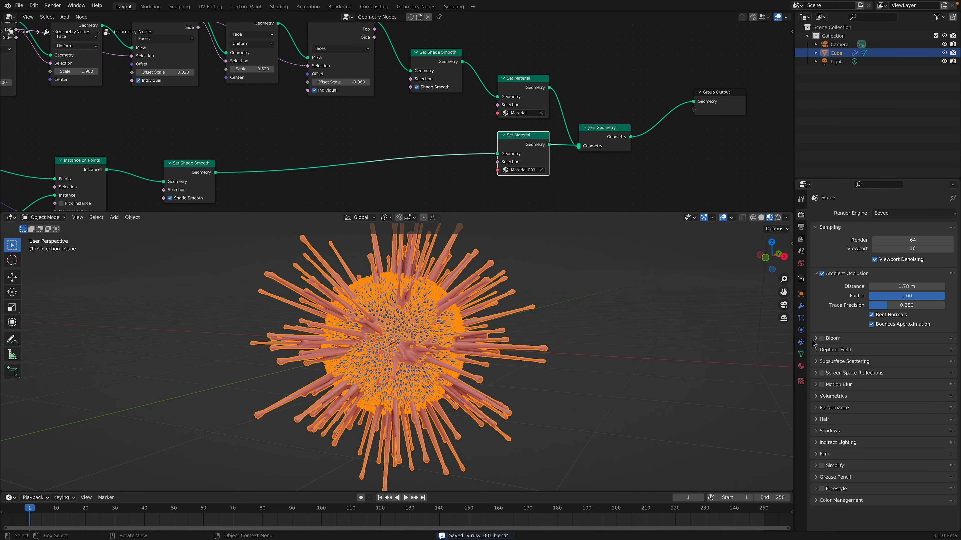
{"action": "left_click", "coordinate": [801, 366]}
{"action": "left_click", "coordinate": [677, 311]}
{"action": "left_click", "coordinate": [854, 216]}
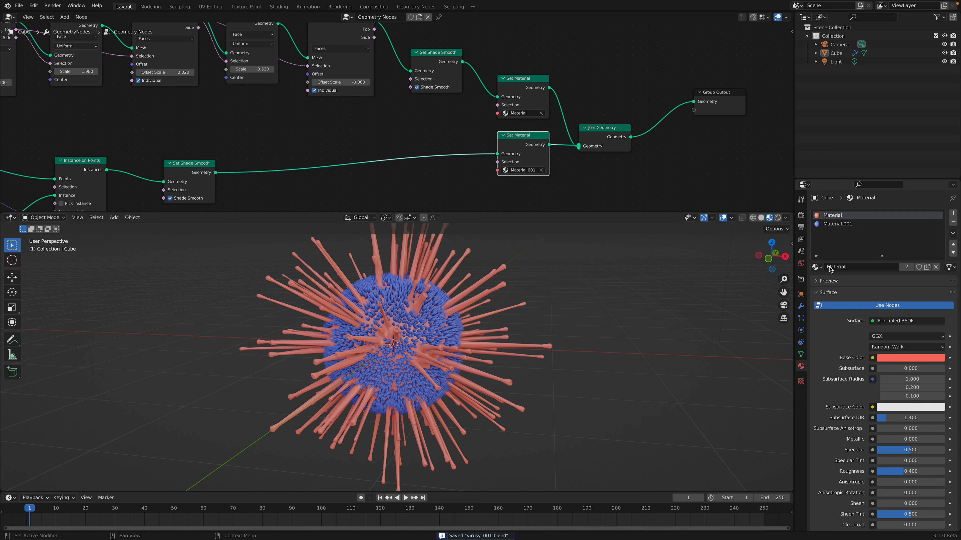
{"action": "left_click", "coordinate": [893, 358]}
{"action": "left_click_drag", "start_coordinate": [904, 277], "coordinate": [910, 282]}
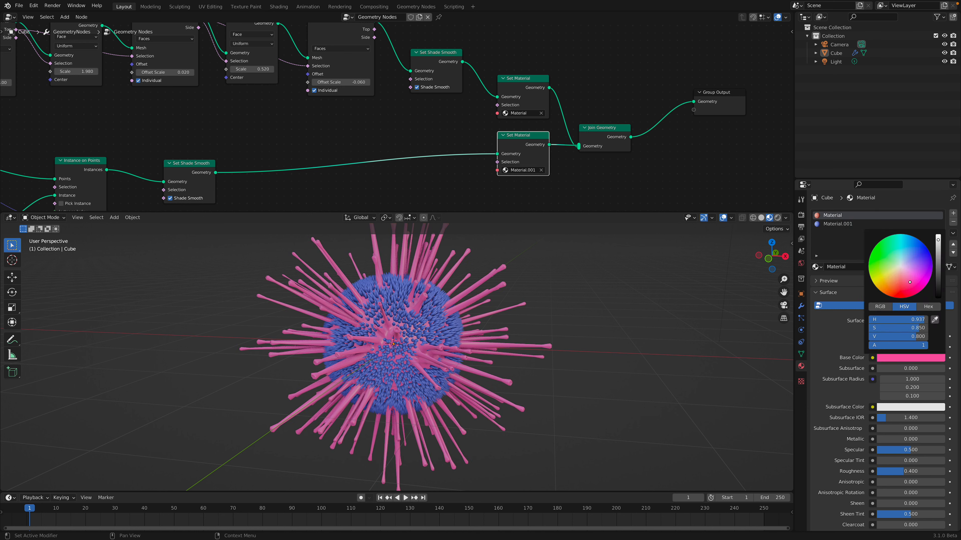
Step: Set the pink spike material's Metallic to 0.688 and Roughness to 0.219, keeping Subsurface at 0
{"action": "left_click_drag", "start_coordinate": [894, 439], "coordinate": [927, 440]}
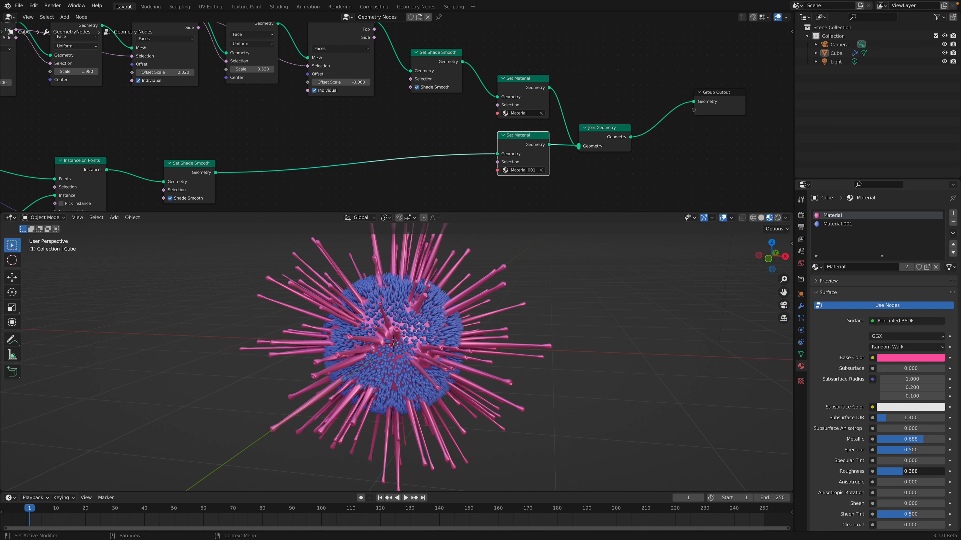
{"action": "left_click_drag", "start_coordinate": [890, 472], "coordinate": [892, 472]}
{"action": "mouse_move", "coordinate": [888, 368]}
{"action": "left_mouse_down"}
{"action": "mouse_move", "coordinate": [912, 368]}
{"action": "mouse_move", "coordinate": [883, 369]}
{"action": "left_mouse_up"}
{"action": "middle_click_drag", "start_coordinate": [532, 336], "coordinate": [467, 326]}
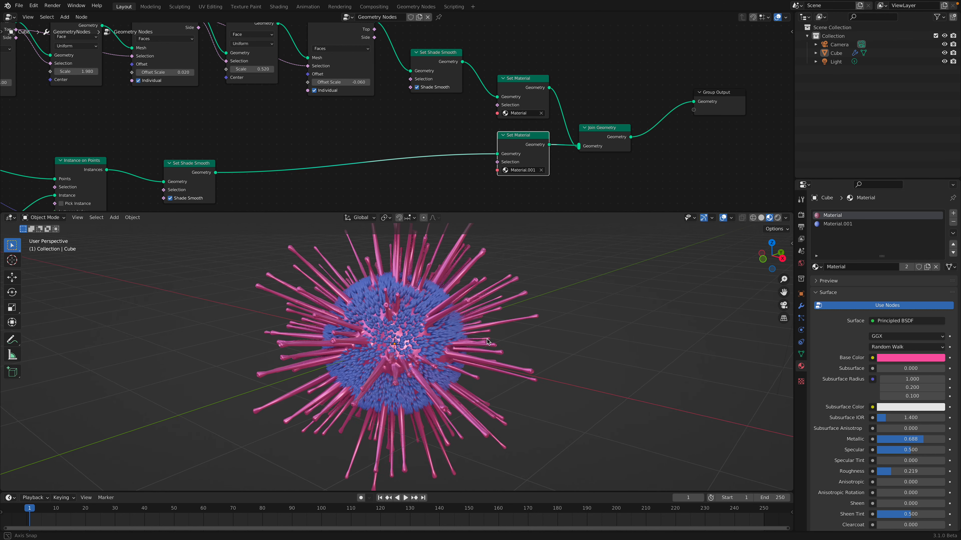
Step: Set the cones' Material.001 Subsurface to 0.244 and its Subsurface Color to coral with hue 0.994 and saturation 0.759
{"action": "scroll", "coordinate": [464, 325], "scroll_direction": "up", "scroll_amount": 3}
{"action": "left_click", "coordinate": [838, 226]}
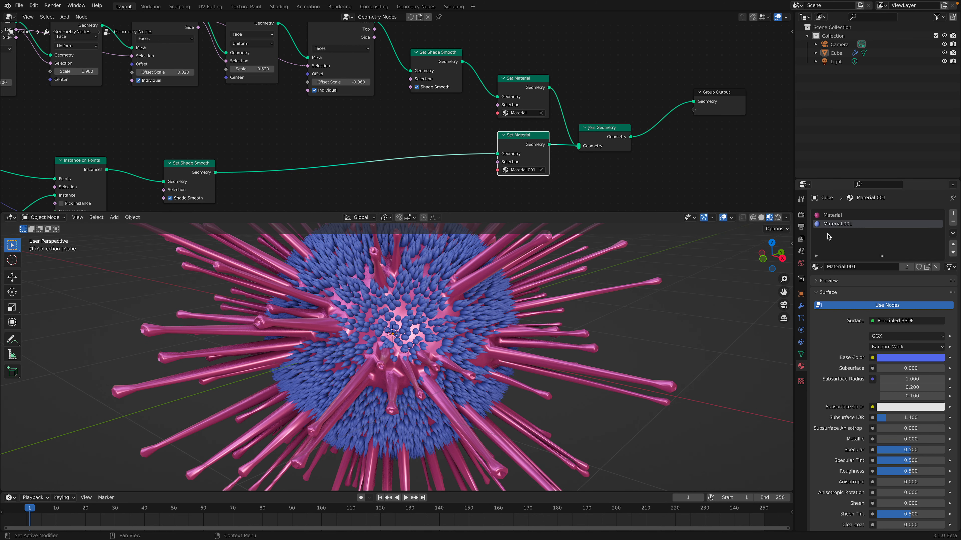
{"action": "mouse_move", "coordinate": [887, 369]}
{"action": "left_mouse_down"}
{"action": "mouse_move", "coordinate": [904, 369]}
{"action": "mouse_move", "coordinate": [892, 368]}
{"action": "left_mouse_up"}
{"action": "left_click", "coordinate": [898, 407]}
{"action": "left_click", "coordinate": [901, 330]}
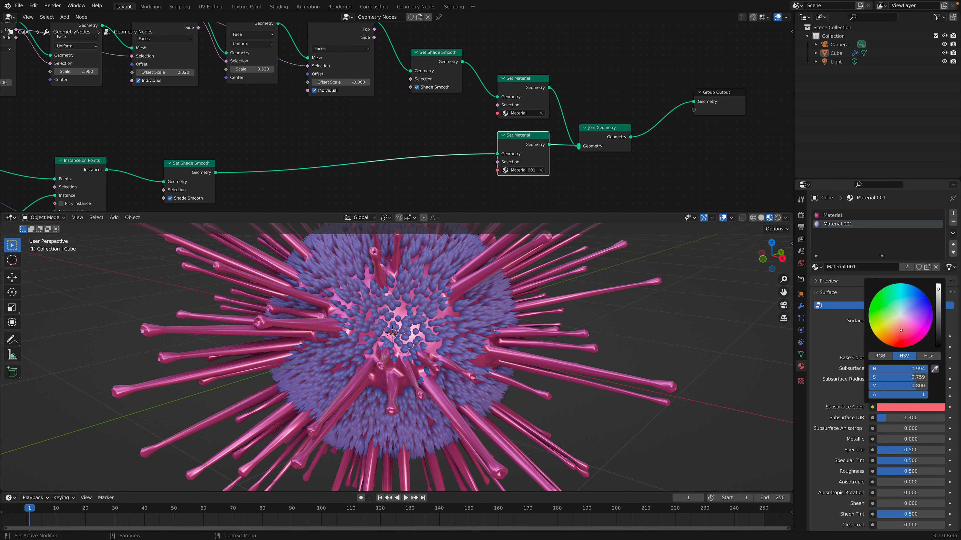
Step: Darken Material.001's Base Color to nearly black and make its Subsurface Color light green with hue 0.251, saturation 0.415 and value 0.644
{"action": "left_click", "coordinate": [901, 357]}
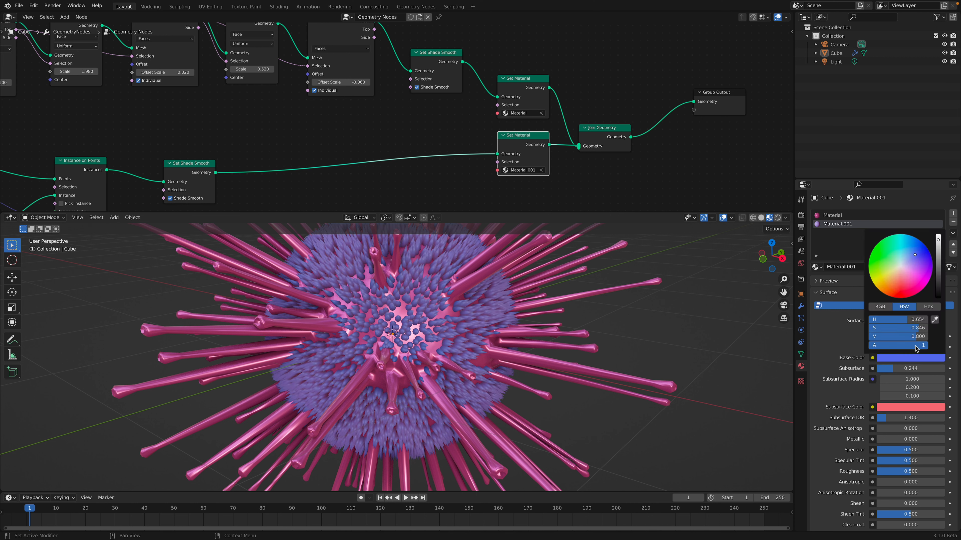
{"action": "left_click_drag", "start_coordinate": [937, 288], "coordinate": [938, 295]}
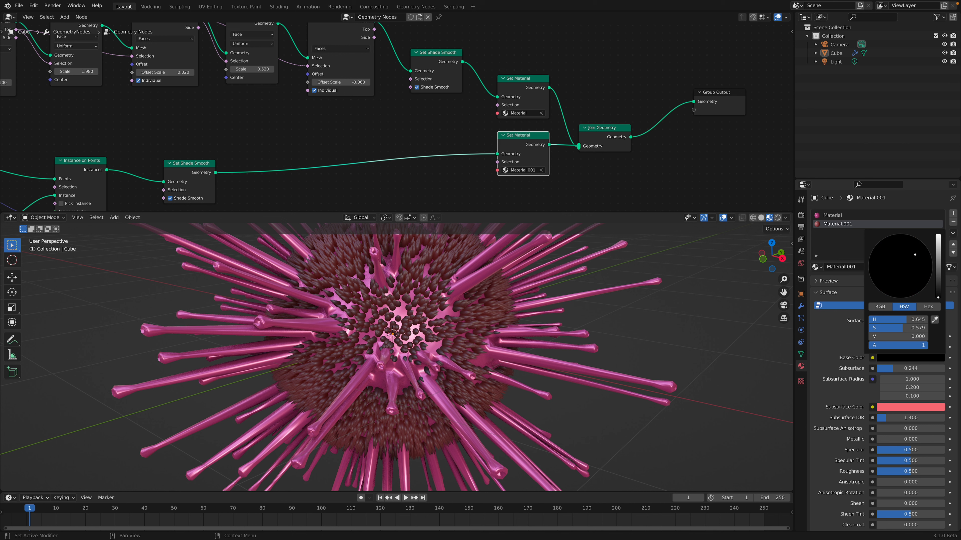
{"action": "left_click", "coordinate": [906, 407]}
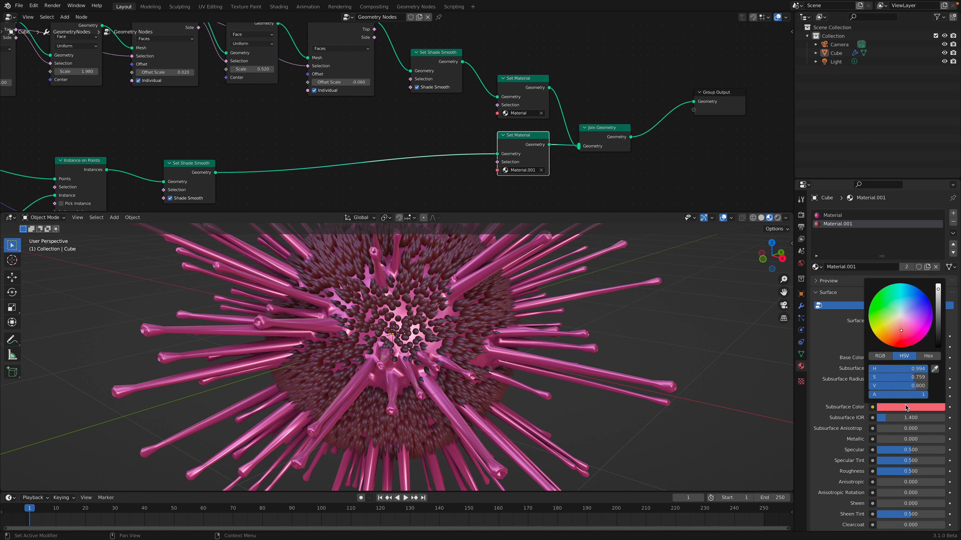
{"action": "mouse_move", "coordinate": [906, 321]}
{"action": "left_mouse_down"}
{"action": "mouse_move", "coordinate": [888, 322]}
{"action": "mouse_move", "coordinate": [938, 294]}
{"action": "mouse_move", "coordinate": [894, 316]}
{"action": "left_mouse_up"}
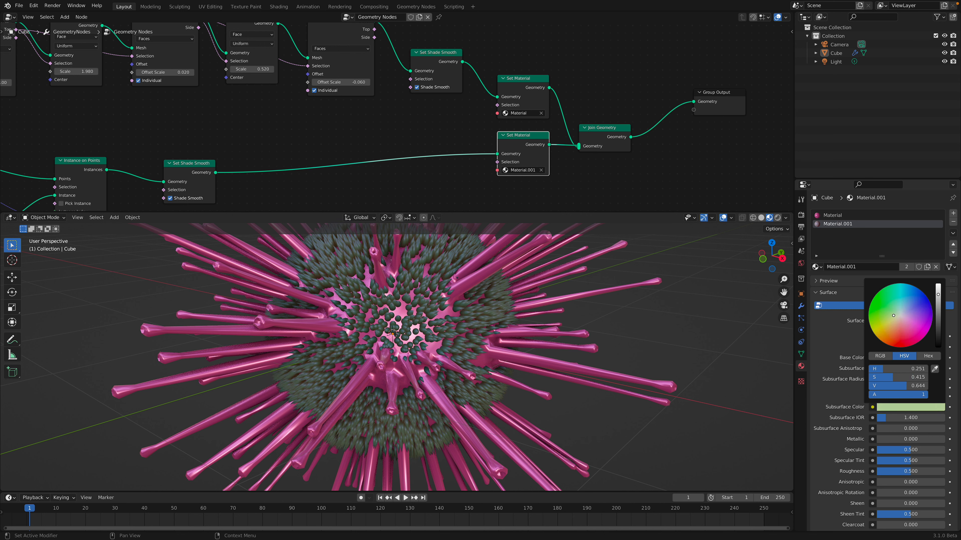
Step: Toggle Ambient Occlusion off and back on in the Eevee render settings, and enable Screen Space Reflections
{"action": "left_click", "coordinate": [801, 214]}
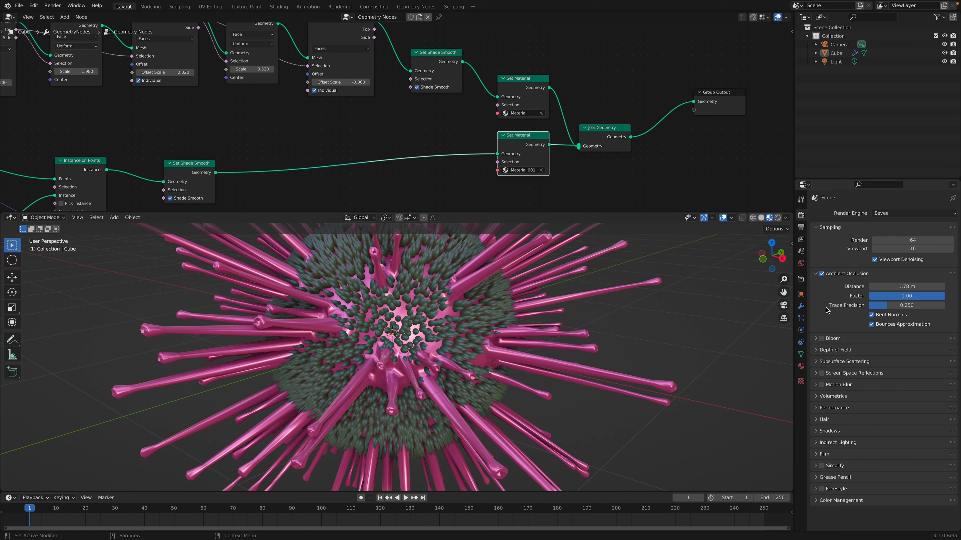
{"action": "left_click", "coordinate": [822, 273]}
{"action": "left_click", "coordinate": [822, 274]}
{"action": "left_click", "coordinate": [826, 361]}
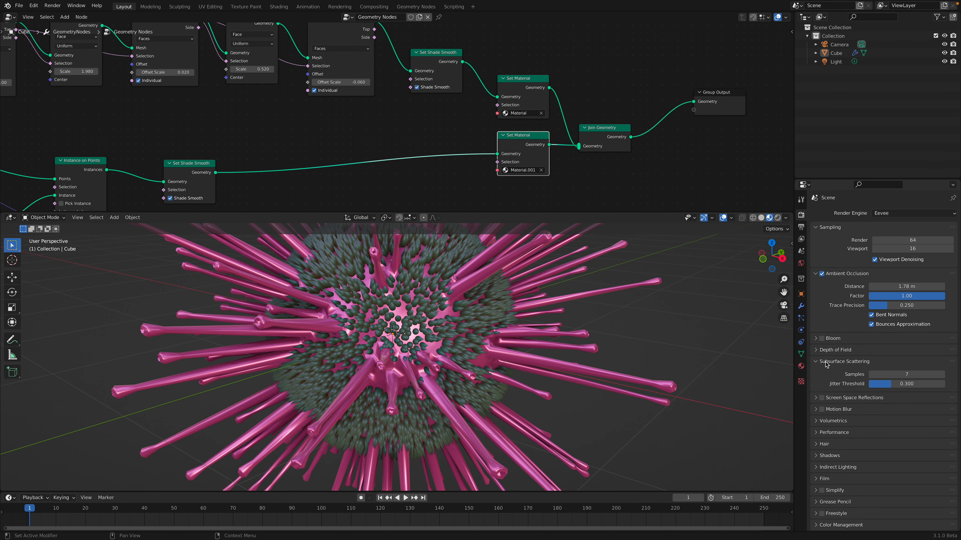
{"action": "left_click", "coordinate": [822, 398]}
{"action": "left_click", "coordinate": [821, 399]}
{"action": "left_click", "coordinate": [821, 400]}
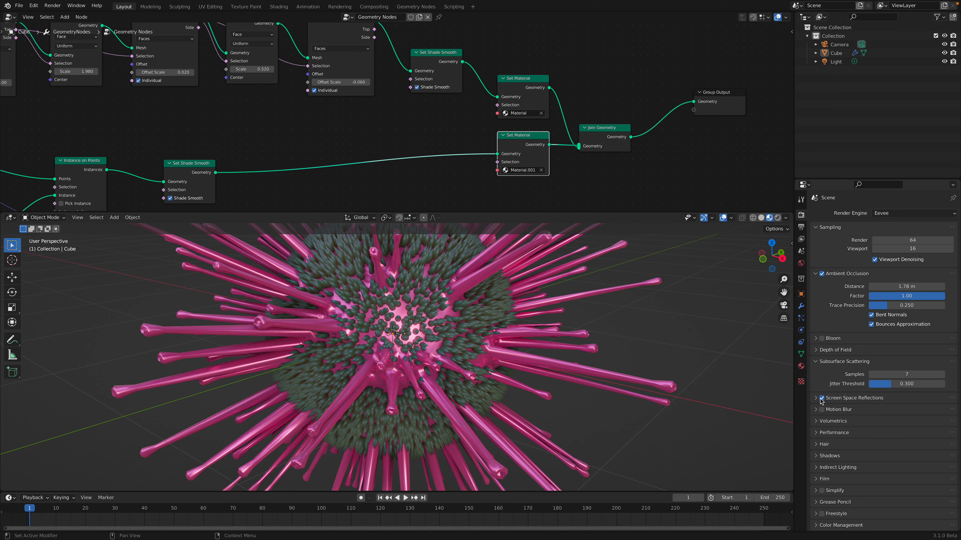
Step: Show the viewport in Rendered shading, switch the Render Engine to Cycles, and save the file
{"action": "scroll", "coordinate": [596, 345], "scroll_direction": "down", "scroll_amount": 1}
{"action": "middle_click_drag", "start_coordinate": [544, 342], "coordinate": [559, 333]}
{"action": "key", "text": "ctrl+s"}
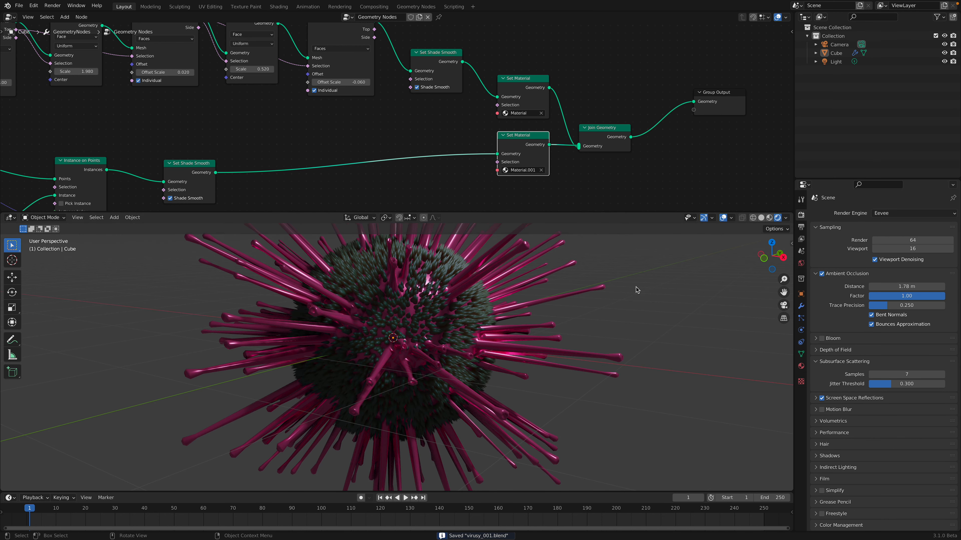
{"action": "middle_click_drag", "start_coordinate": [636, 290], "coordinate": [514, 303]}
{"action": "left_click", "coordinate": [904, 213]}
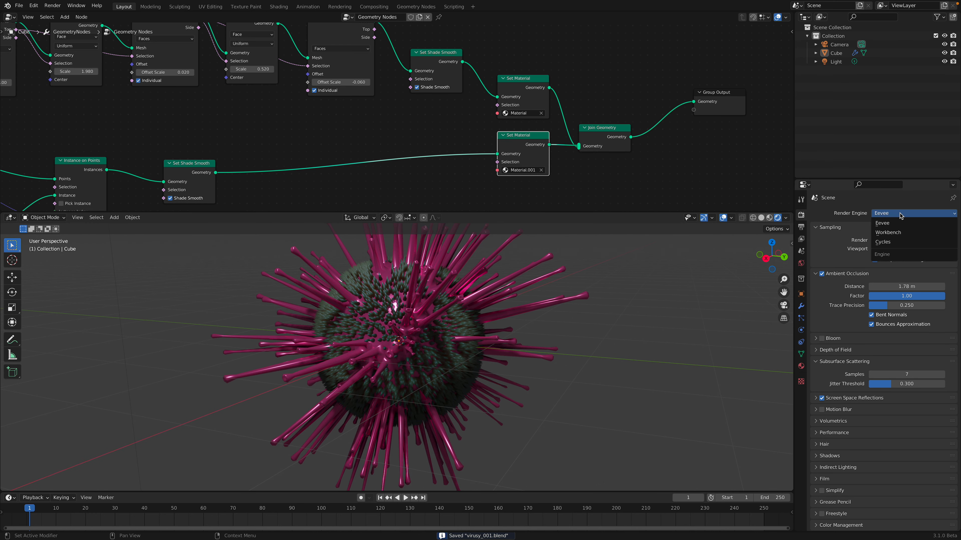
{"action": "left_click", "coordinate": [903, 242]}
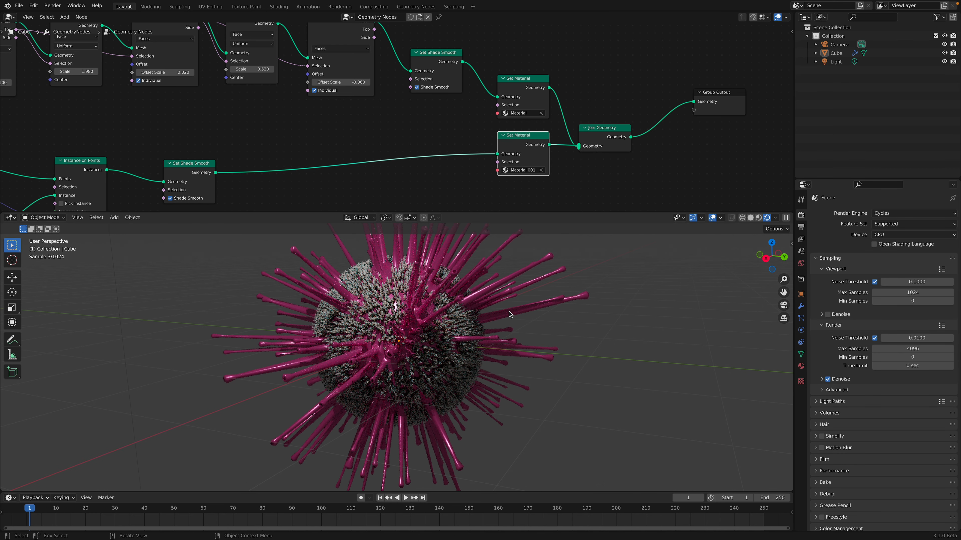
{"action": "key", "text": "ctrl+s"}
{"action": "middle_click_drag", "start_coordinate": [502, 312], "coordinate": [451, 323]}
Step: Set Material.001's Subsurface to 0.200 and its Subsurface Color to orange, and save the file
{"action": "left_click", "coordinate": [450, 323]}
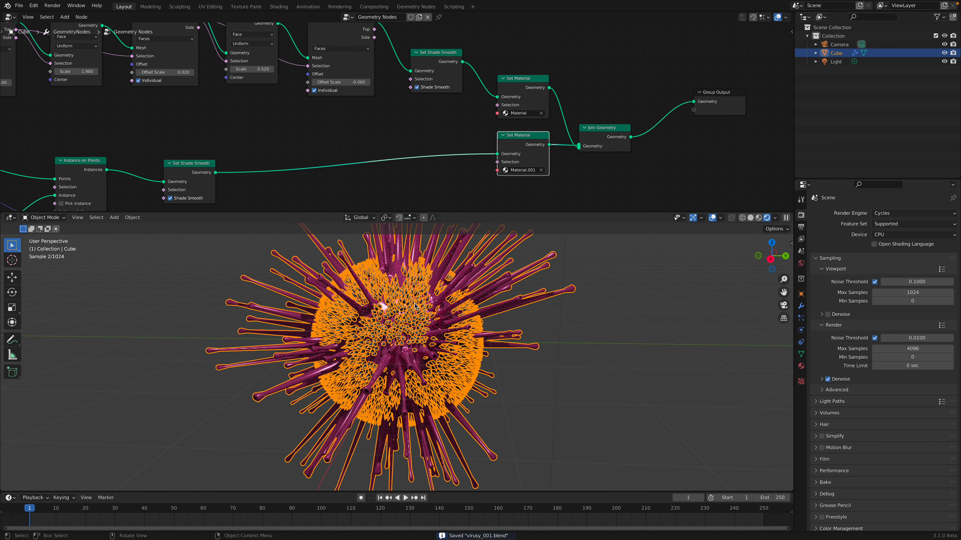
{"action": "left_click", "coordinate": [801, 366]}
{"action": "left_click", "coordinate": [680, 340]}
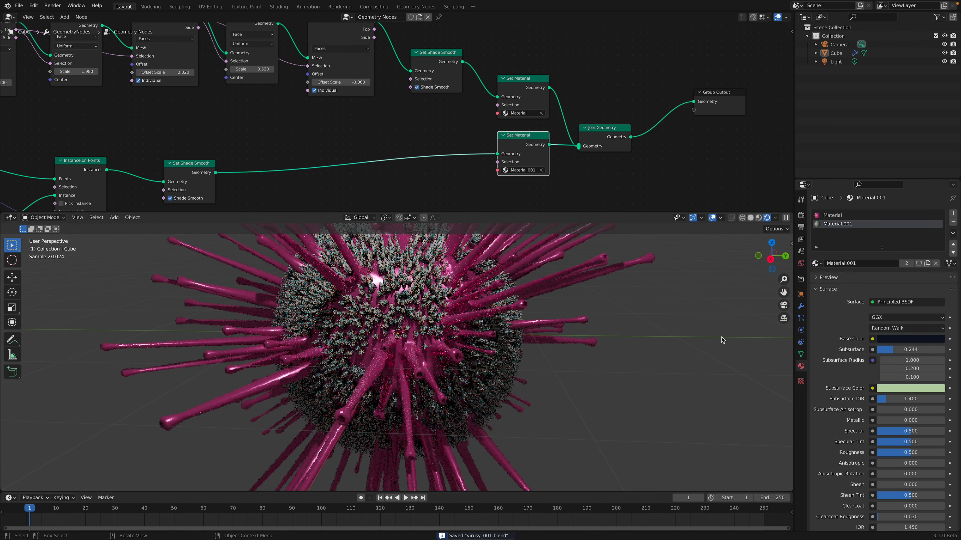
{"action": "left_click_drag", "start_coordinate": [910, 349], "coordinate": [943, 349]}
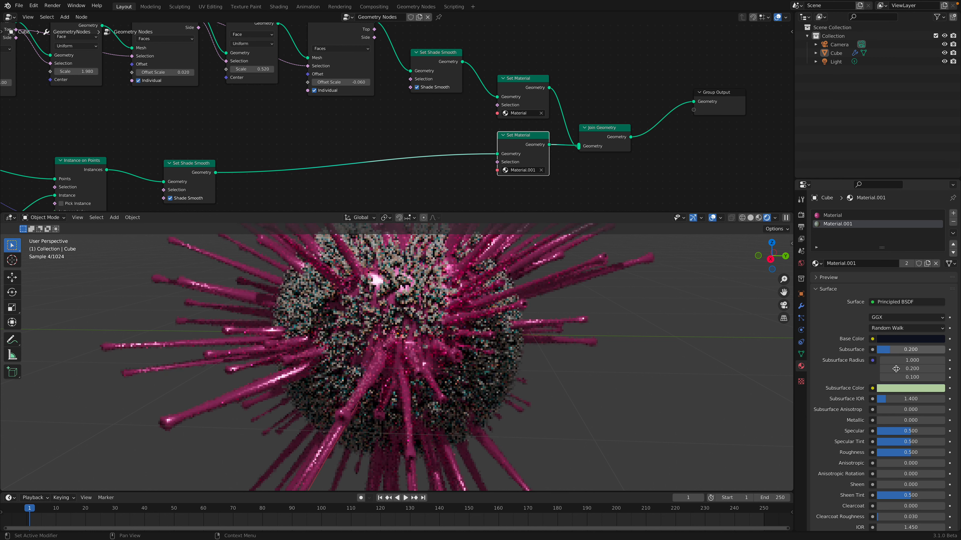
{"action": "left_click", "coordinate": [910, 388]}
{"action": "left_click", "coordinate": [906, 310]}
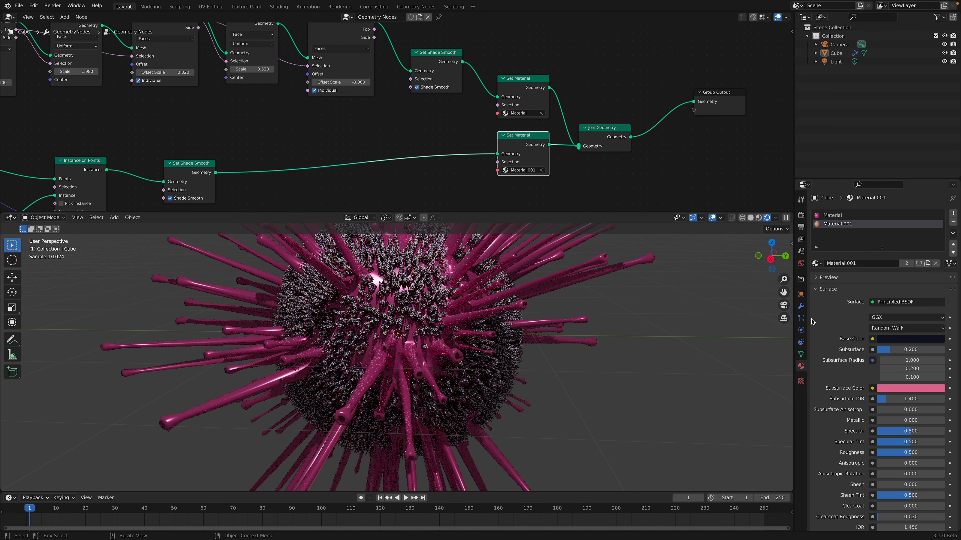
{"action": "left_click", "coordinate": [898, 385]}
{"action": "left_click", "coordinate": [909, 304]}
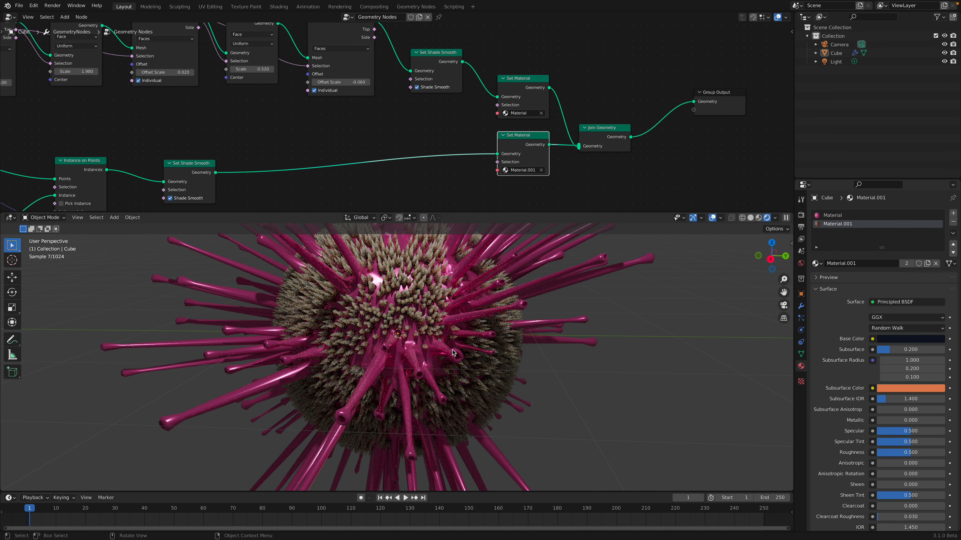
{"action": "scroll", "coordinate": [453, 352], "scroll_direction": "down", "scroll_amount": 5}
{"action": "middle_click_drag", "start_coordinate": [453, 352], "coordinate": [507, 349]}
{"action": "key", "text": "ctrl+s"}
Step: Expose the Musgrave Texture's W value through a new Group Input node in the virus's geometry node tree, and save the file
{"action": "left_click", "coordinate": [420, 325]}
{"action": "scroll", "coordinate": [314, 144], "scroll_direction": "down", "scroll_amount": 4}
{"action": "middle_click_drag", "start_coordinate": [313, 144], "coordinate": [643, 100]}
{"action": "scroll", "coordinate": [429, 73], "scroll_direction": "up", "scroll_amount": 2}
{"action": "scroll", "coordinate": [429, 73], "scroll_direction": "up", "scroll_amount": 1}
{"action": "middle_click_drag", "start_coordinate": [198, 92], "coordinate": [509, 120]}
{"action": "scroll", "coordinate": [350, 112], "scroll_direction": "up", "scroll_amount": 2}
{"action": "middle_click_drag", "start_coordinate": [251, 103], "coordinate": [349, 122]}
{"action": "left_click_drag", "start_coordinate": [291, 120], "coordinate": [226, 120]}
{"action": "type", "text": "group"}
{"action": "key", "text": "Return"}
{"action": "left_click", "coordinate": [249, 131]}
{"action": "key", "text": "ctrl+s"}
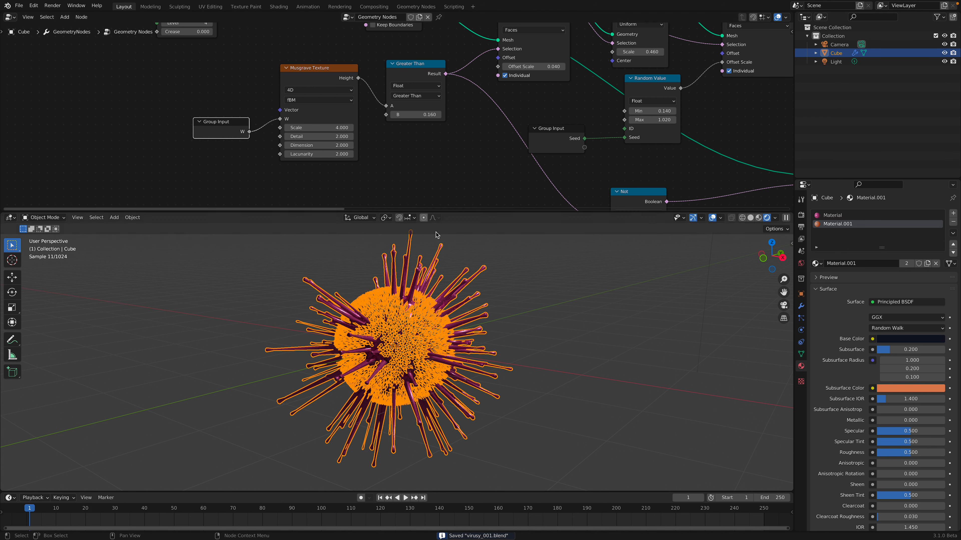
Step: Return the viewport to Material Preview shading and set the Musgrave Texture's Scale to 2.620
{"action": "left_click", "coordinate": [516, 284]}
{"action": "scroll", "coordinate": [517, 283], "scroll_direction": "up", "scroll_amount": 2}
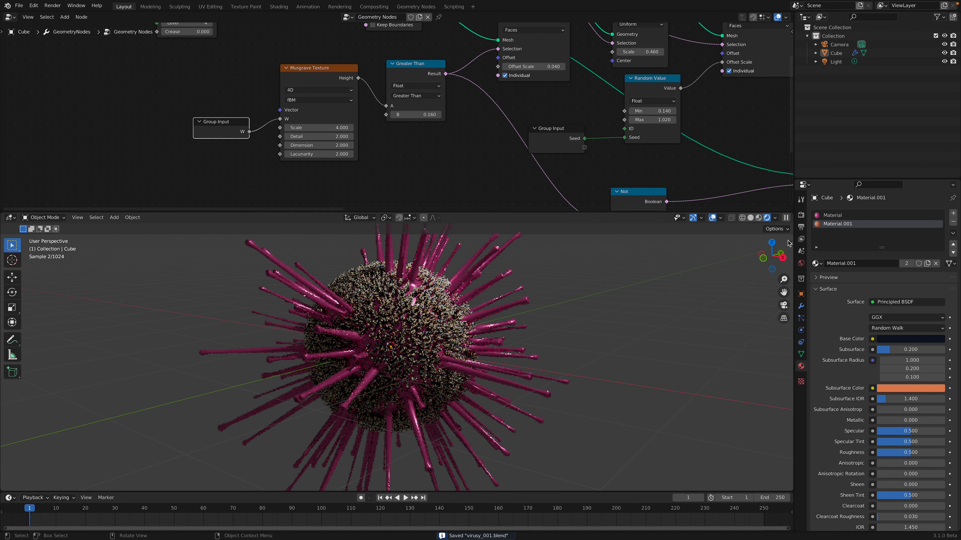
{"action": "left_click", "coordinate": [759, 218]}
{"action": "left_click", "coordinate": [311, 129]}
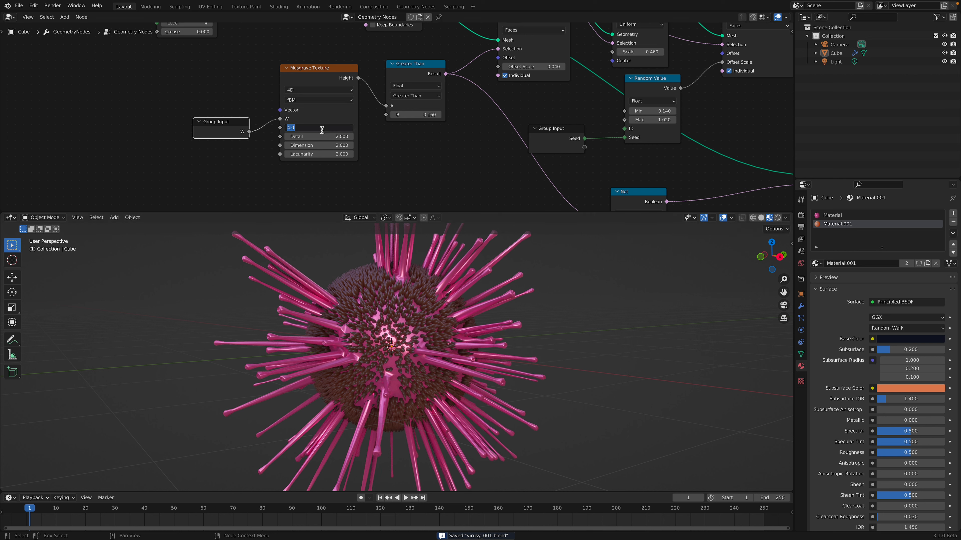
{"action": "type", "text": "1"}
{"action": "key", "text": "Return"}
{"action": "left_click_drag", "start_coordinate": [335, 128], "coordinate": [314, 128]}
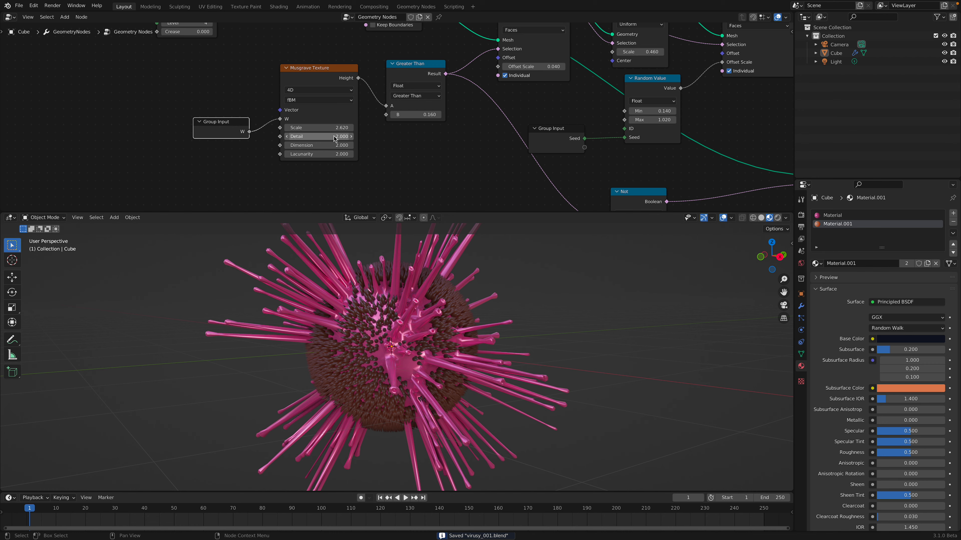
Step: Duplicate the virus beside the original and set the copy's modifier inputs to Seed 244 and W 14.520
{"action": "left_click", "coordinate": [443, 344]}
{"action": "key", "text": "shift+d"}
{"action": "left_click", "coordinate": [205, 338]}
{"action": "middle_click_drag", "start_coordinate": [304, 348], "coordinate": [382, 359], "text": "shift"}
{"action": "left_click", "coordinate": [801, 307]}
{"action": "left_click_drag", "start_coordinate": [883, 253], "coordinate": [955, 260]}
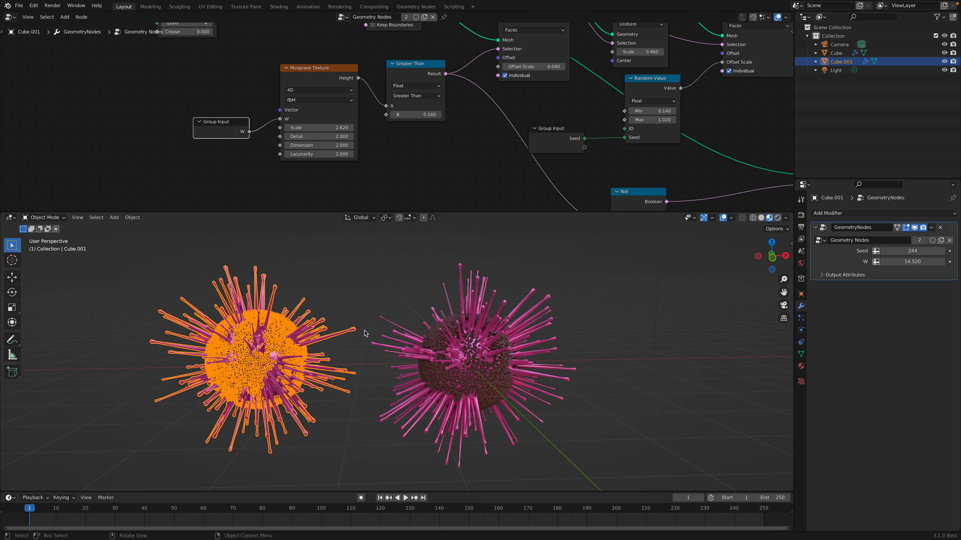
Step: Duplicate the second virus as a third one to its upper left, and change the new copy's Seed and W inputs
{"action": "key", "text": "alt+a"}
{"action": "left_click", "coordinate": [267, 338]}
{"action": "key", "text": "shift+d"}
{"action": "left_click", "coordinate": [140, 291]}
{"action": "middle_click_drag", "start_coordinate": [544, 277], "coordinate": [624, 294], "text": "shift"}
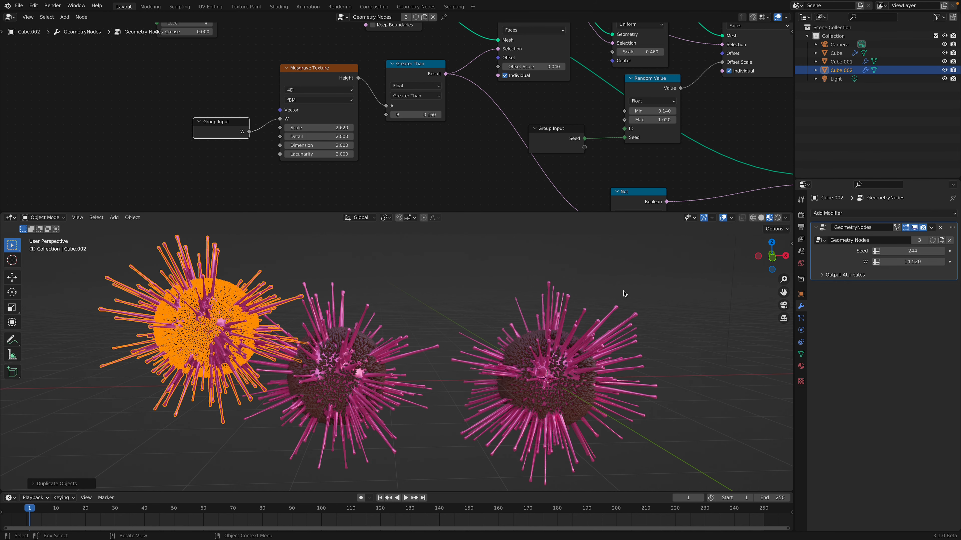
{"action": "left_click_drag", "start_coordinate": [902, 252], "coordinate": [928, 263]}
Step: Move the middle virus down so the three viruses form a loose triangle, and save the file
{"action": "scroll", "coordinate": [491, 307], "scroll_direction": "down", "scroll_amount": 2}
{"action": "key", "text": "alt+a"}
{"action": "left_click", "coordinate": [373, 372]}
{"action": "key", "text": "g"}
{"action": "left_click", "coordinate": [388, 425]}
{"action": "key", "text": "alt+a"}
{"action": "key", "text": "ctrl+s"}
Step: Open the original virus's Material.001 in the Shader Editor in place of the geometry node tree
{"action": "middle_click_drag", "start_coordinate": [477, 343], "coordinate": [462, 345]}
{"action": "left_click", "coordinate": [527, 358]}
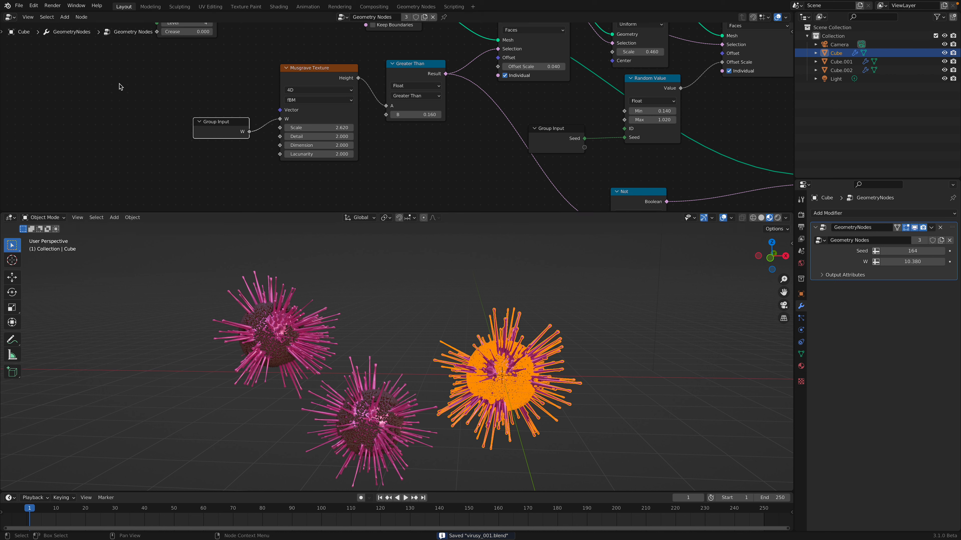
{"action": "left_click", "coordinate": [10, 17]}
{"action": "left_click", "coordinate": [38, 103]}
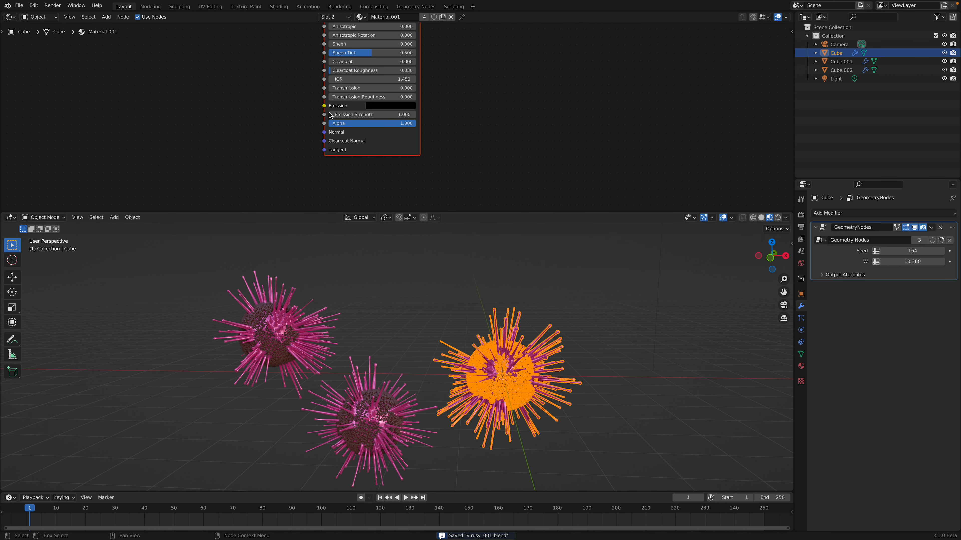
{"action": "scroll", "coordinate": [276, 135], "scroll_direction": "down", "scroll_amount": 2}
{"action": "middle_click_drag", "start_coordinate": [293, 122], "coordinate": [294, 165]}
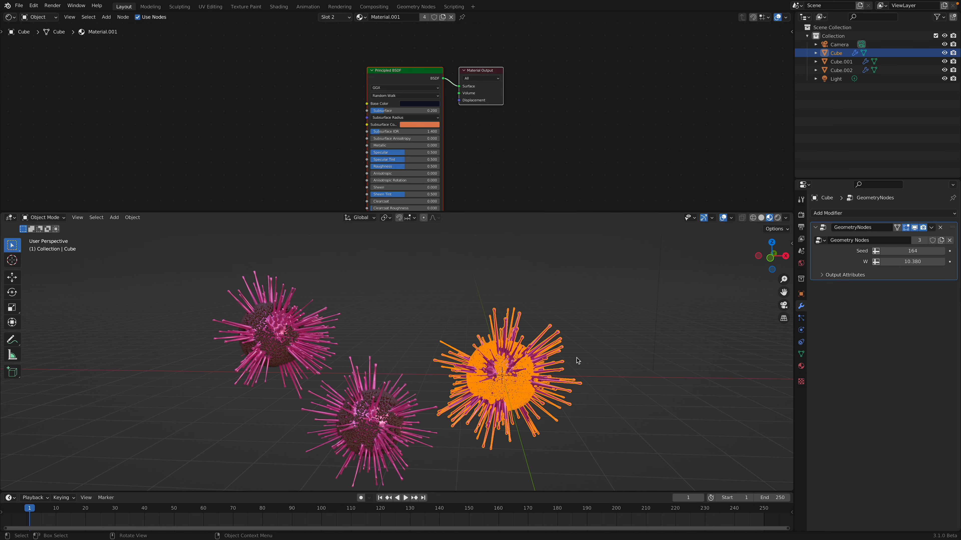
{"action": "scroll", "coordinate": [304, 133], "scroll_direction": "up", "scroll_amount": 6}
Step: Add a Geometry node beside the Principled BSDF in Material.001's shader tree
{"action": "key", "text": "shift+a"}
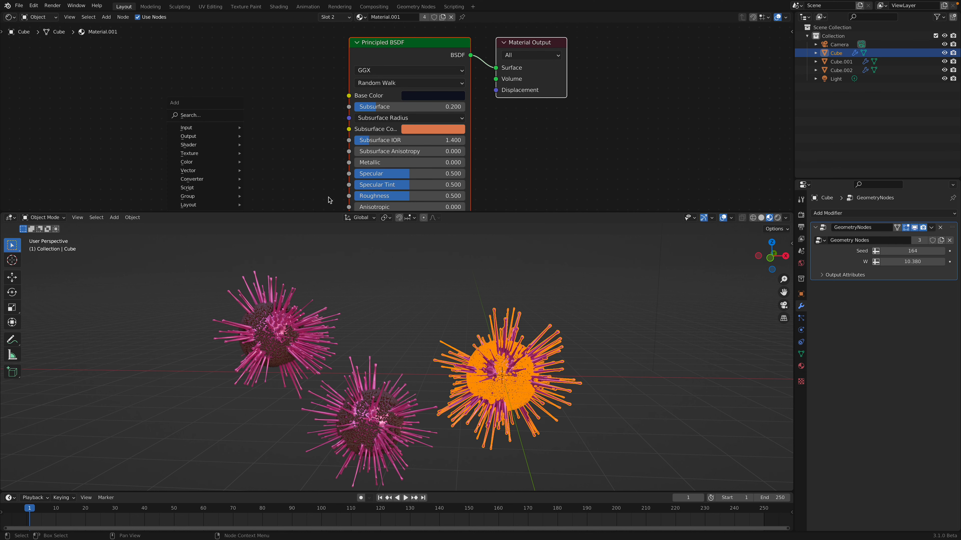
{"action": "left_click", "coordinate": [573, 314]}
{"action": "scroll", "coordinate": [554, 332], "scroll_direction": "up", "scroll_amount": 3}
{"action": "key", "text": "shift+a"}
{"action": "type", "text": "geo"}
{"action": "key", "text": "Return"}
{"action": "left_click", "coordinate": [106, 80]}
Step: Add a Hue/Saturation node and connect the Geometry node's Random Per Island output to its Hue input
{"action": "key", "text": "shift+a"}
{"action": "type", "text": "hue"}
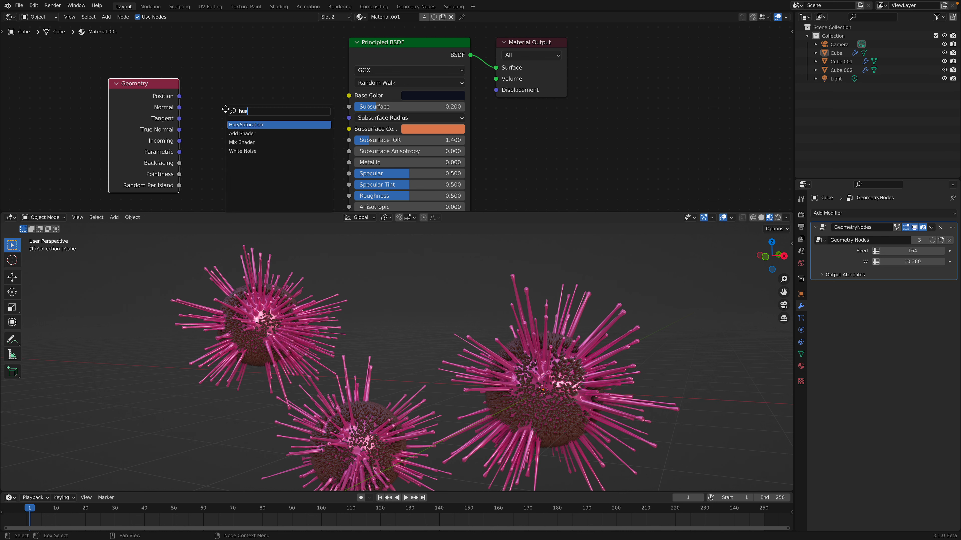
{"action": "key", "text": "Return"}
{"action": "left_click", "coordinate": [226, 109]}
{"action": "left_click_drag", "start_coordinate": [179, 185], "coordinate": [193, 174]}
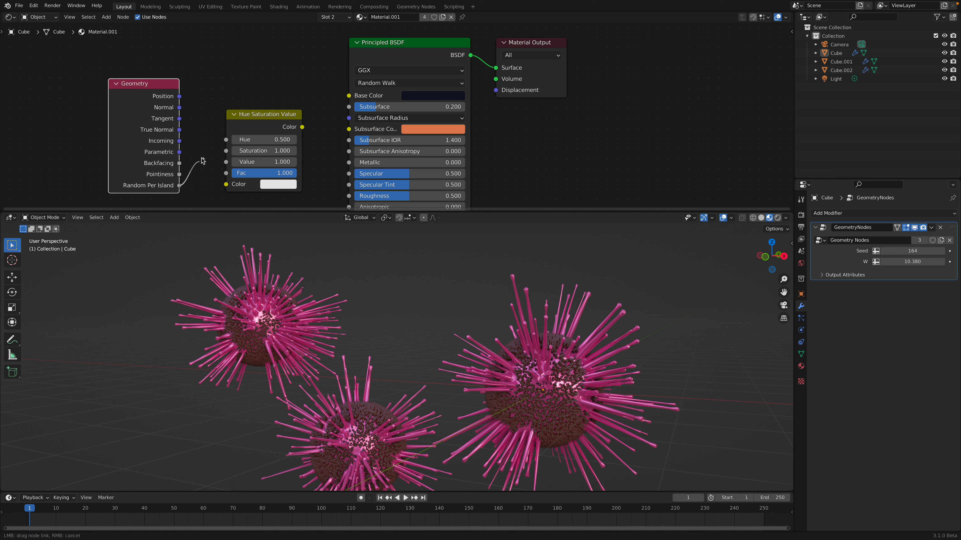
{"action": "left_click_drag", "start_coordinate": [224, 143], "coordinate": [226, 139]}
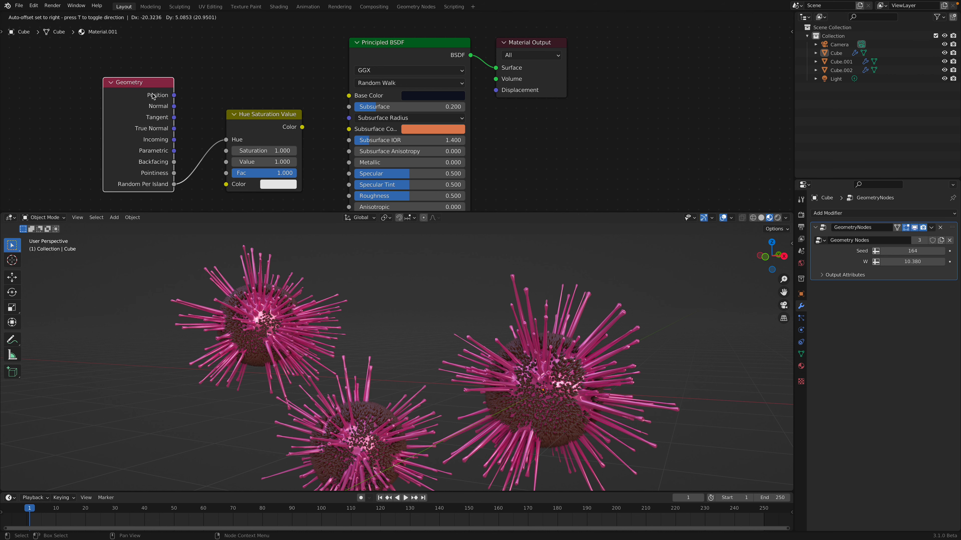
Step: Replace the Geometry node with an Object Info node and connect its Random output to the Hue Saturation Value node's Hue
{"action": "key", "text": "x"}
{"action": "key", "text": "shift+a"}
{"action": "left_click", "coordinate": [125, 86]}
{"action": "type", "text": "objec"}
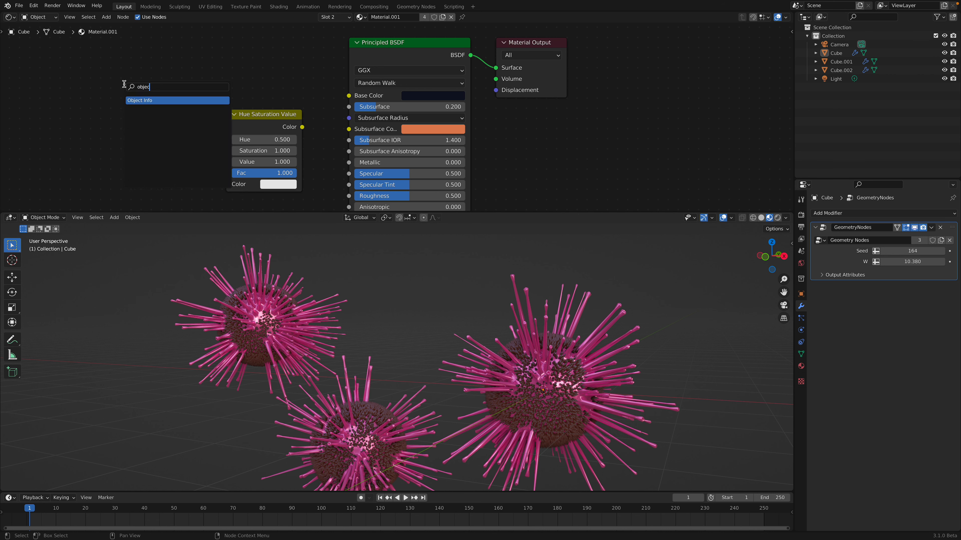
{"action": "key", "text": "Return"}
{"action": "left_click", "coordinate": [167, 169]}
{"action": "left_click_drag", "start_coordinate": [170, 179], "coordinate": [242, 141]}
Step: Connect the Hue Saturation Value node's output to the Principled BSDF's Subsurface Color and set the node's Color to magenta
{"action": "left_click_drag", "start_coordinate": [303, 127], "coordinate": [348, 129]}
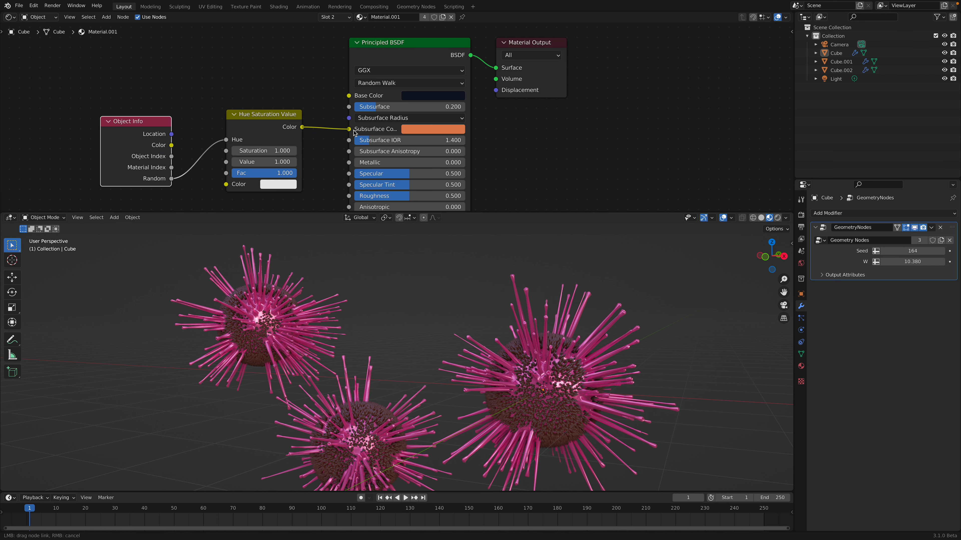
{"action": "left_click", "coordinate": [280, 184]}
{"action": "mouse_move", "coordinate": [303, 76]}
{"action": "left_mouse_down"}
{"action": "mouse_move", "coordinate": [317, 100]}
{"action": "mouse_move", "coordinate": [324, 96]}
{"action": "left_mouse_up"}
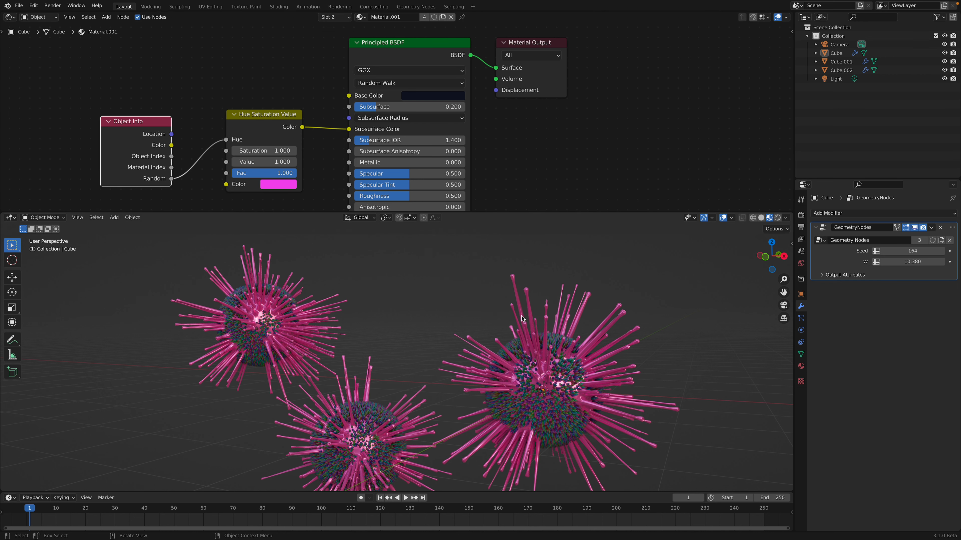
{"action": "middle_click_drag", "start_coordinate": [527, 366], "coordinate": [534, 382]}
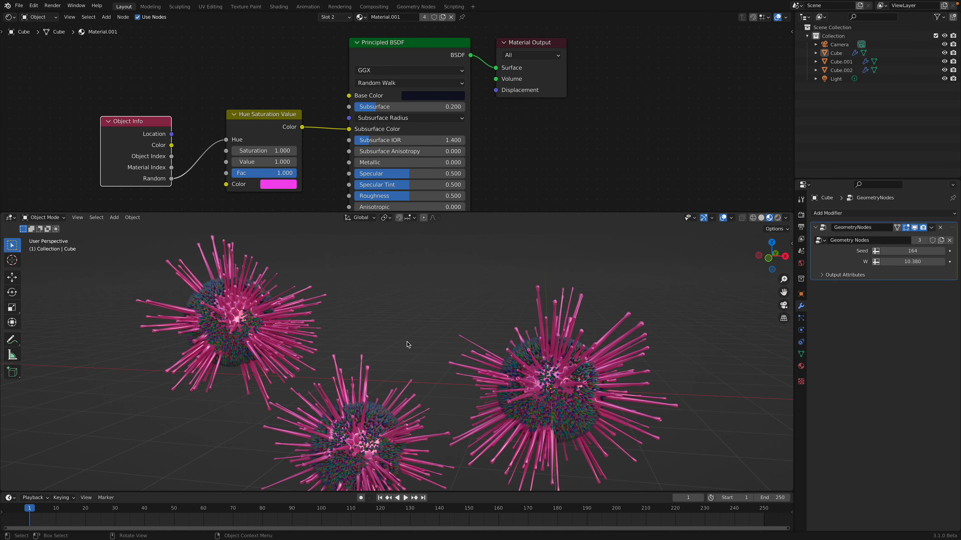
Step: Delete the Object Info and Hue Saturation Value nodes from Material.001's shader tree
{"action": "scroll", "coordinate": [220, 86], "scroll_direction": "down", "scroll_amount": 2}
{"action": "middle_click_drag", "start_coordinate": [221, 86], "coordinate": [246, 55]}
{"action": "left_click", "coordinate": [300, 87], "text": "shift"}
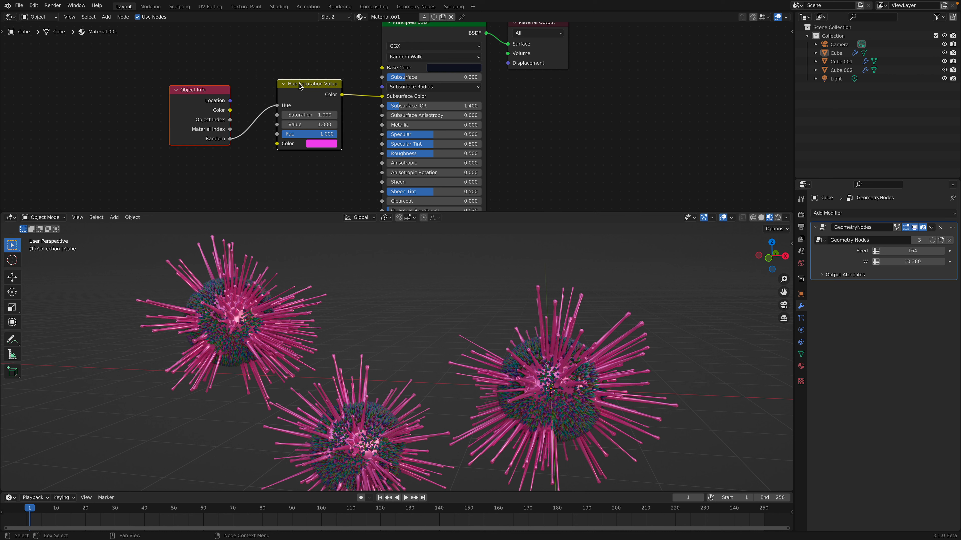
{"action": "key", "text": "x"}
Step: Set the Principled BSDF's Subsurface Color to a muted green with hue 0.361, saturation 0.485 and value 0.382
{"action": "left_click", "coordinate": [446, 95]}
{"action": "left_click", "coordinate": [457, 131]}
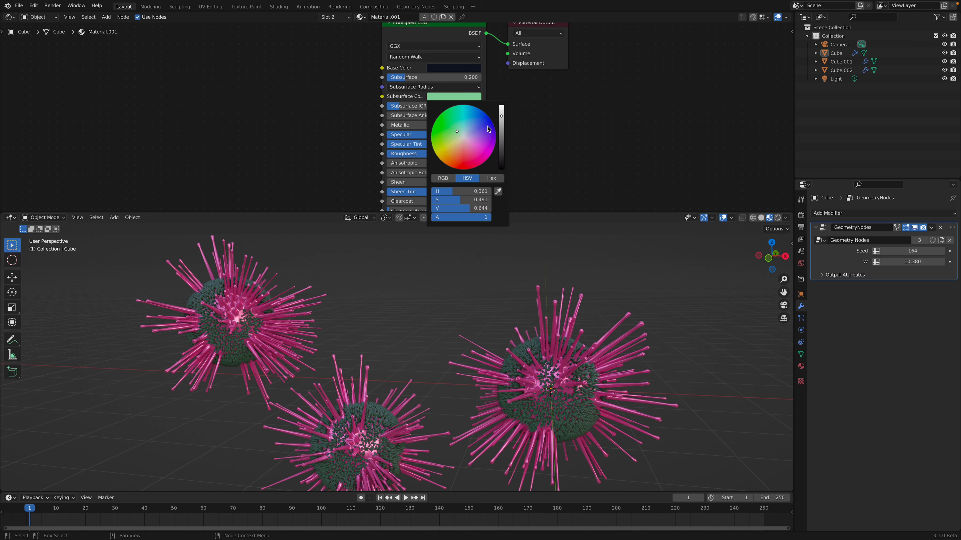
{"action": "left_click", "coordinate": [500, 129]}
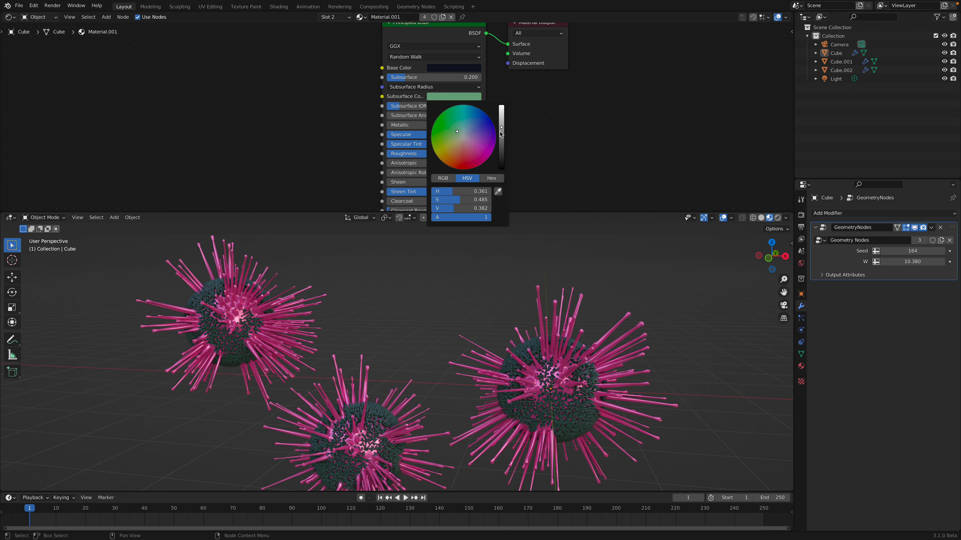
Step: Switch to the spikes' material slot, Material, and add an Object Info node beside its Principled BSDF
{"action": "left_click", "coordinate": [800, 366]}
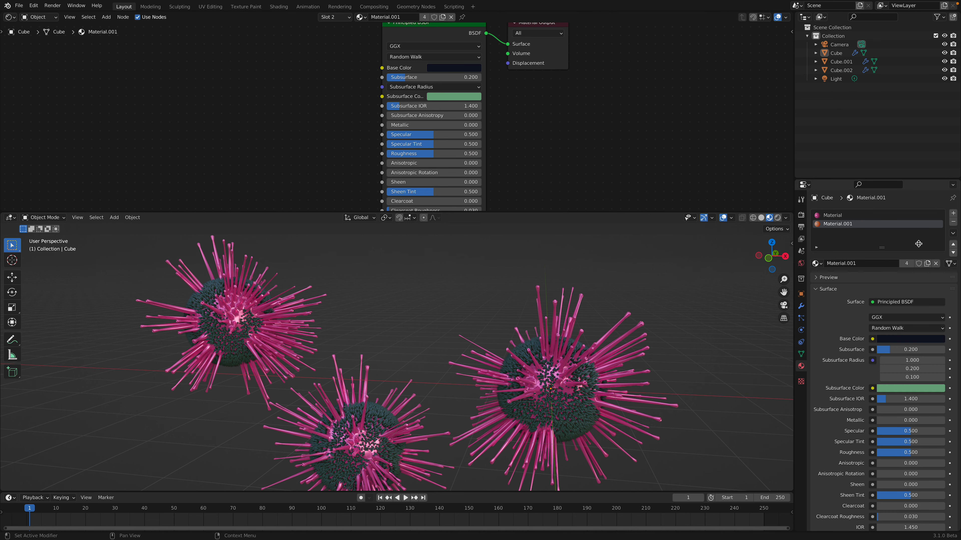
{"action": "left_click", "coordinate": [915, 215]}
{"action": "key", "text": "ctrl+v"}
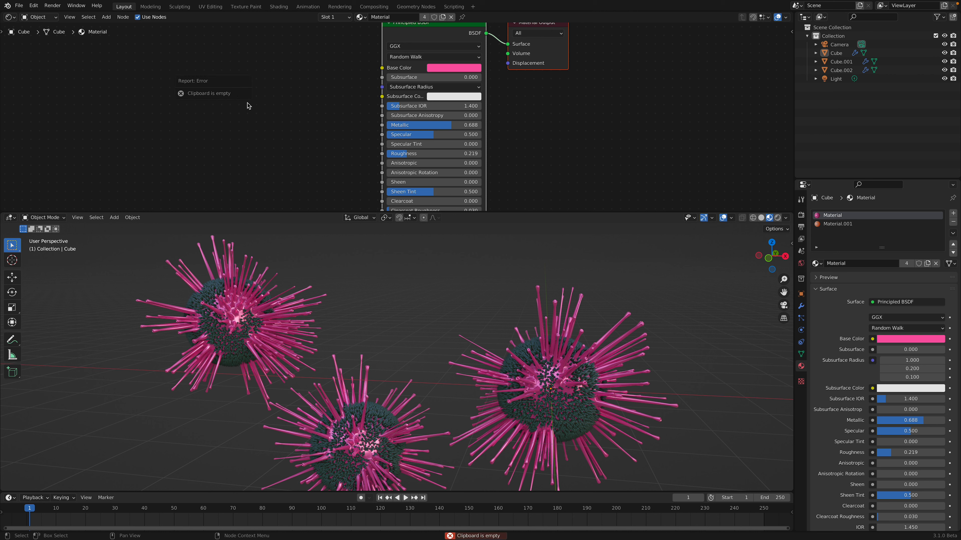
{"action": "key", "text": "shift+a"}
{"action": "left_click", "coordinate": [193, 78]}
{"action": "type", "text": "obje"}
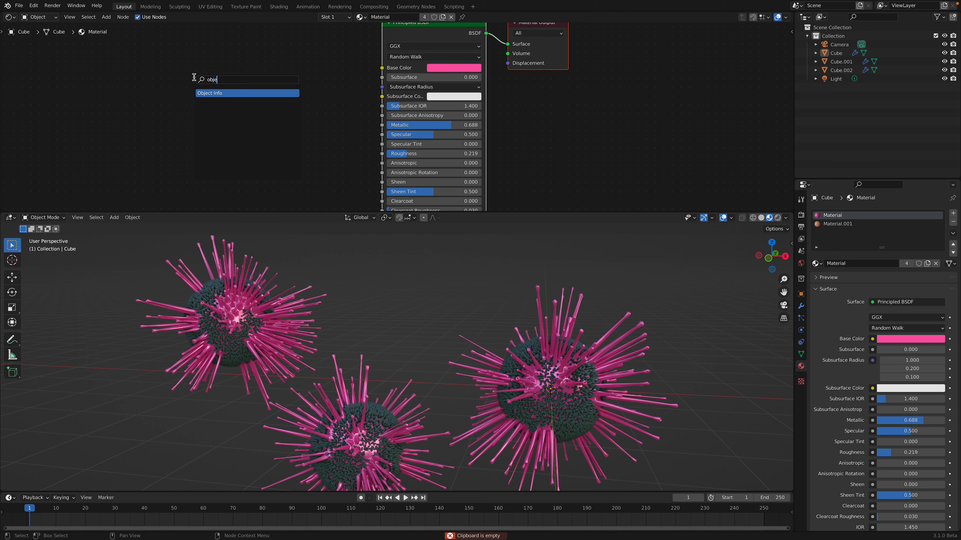
{"action": "key", "text": "Return"}
{"action": "left_click", "coordinate": [185, 73]}
Step: Add a Hue/Saturation node and connect the Object Info node's Random output to its Hue input
{"action": "key", "text": "shift+a"}
{"action": "type", "text": "hue"}
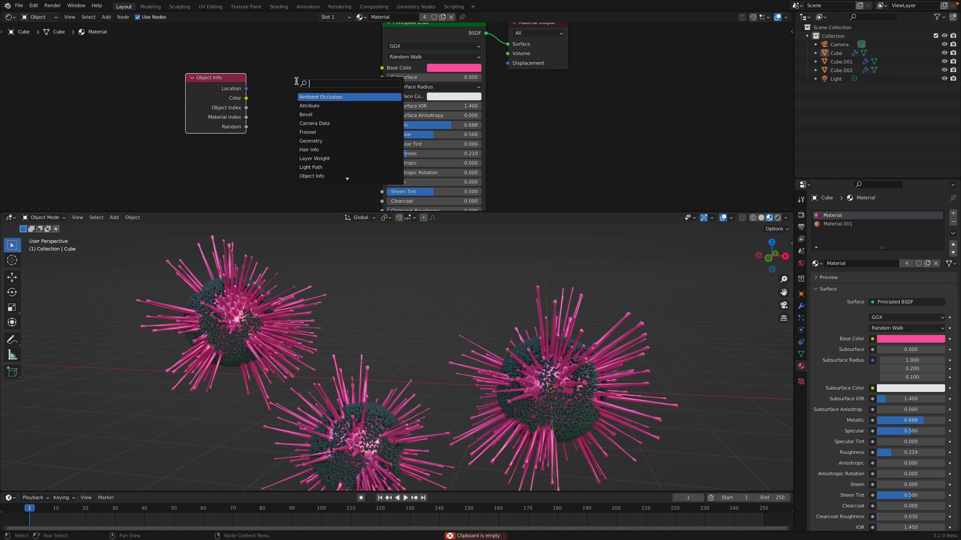
{"action": "key", "text": "Return"}
{"action": "left_click", "coordinate": [294, 79]}
{"action": "left_click_drag", "start_coordinate": [246, 126], "coordinate": [283, 98]}
Step: Connect the Hue Saturation Value node's output to the Principled BSDF's Base Color and set the node's Color to red
{"action": "mouse_move", "coordinate": [348, 86]}
{"action": "left_mouse_down"}
{"action": "mouse_move", "coordinate": [383, 68]}
{"action": "mouse_move", "coordinate": [354, 54]}
{"action": "mouse_move", "coordinate": [347, 66]}
{"action": "left_mouse_up"}
{"action": "left_click", "coordinate": [333, 136]}
{"action": "scroll", "coordinate": [511, 350], "scroll_direction": "down", "scroll_amount": 4}
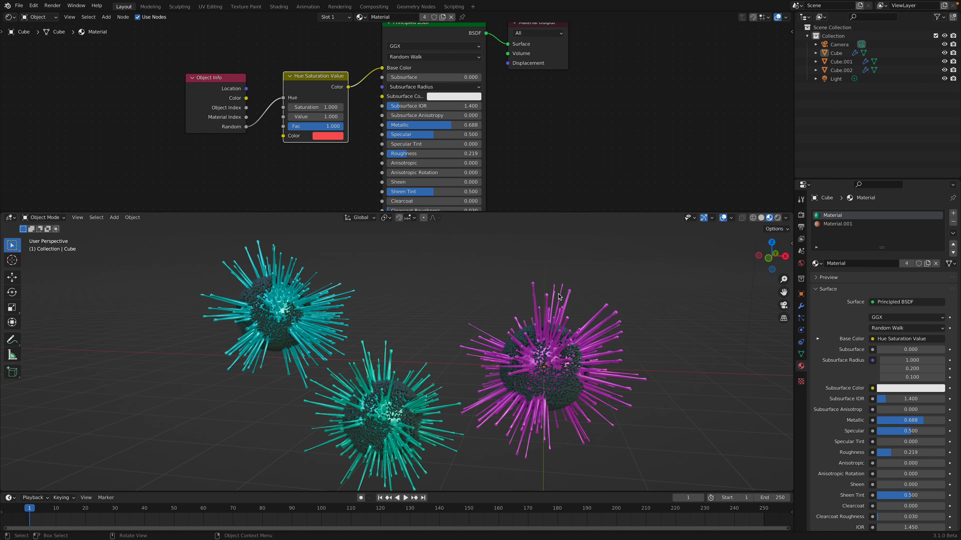
Step: Duplicate the front teal virus three times, placing two copies behind the existing group and one beside the magenta virus
{"action": "scroll", "coordinate": [510, 348], "scroll_direction": "up", "scroll_amount": 1}
{"action": "middle_click_drag", "start_coordinate": [510, 347], "coordinate": [496, 365]}
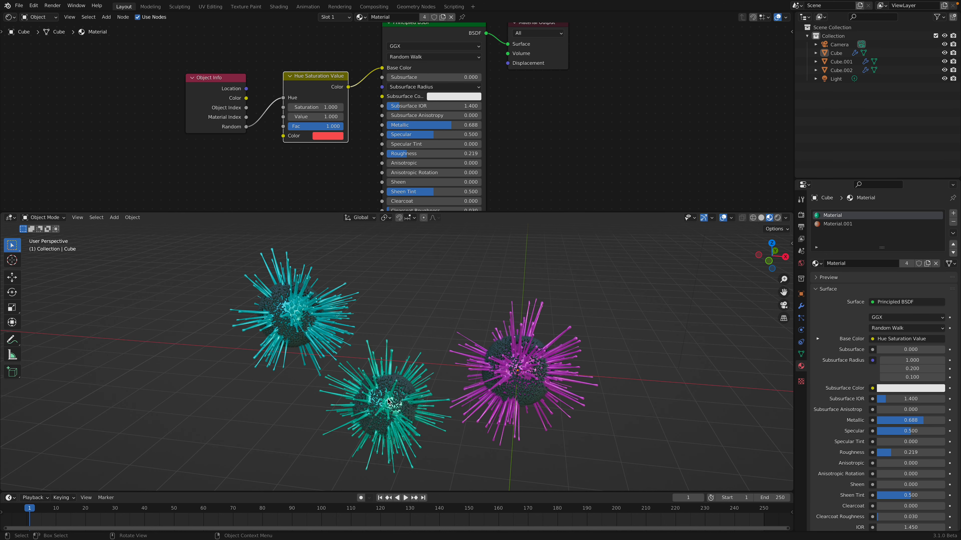
{"action": "left_click", "coordinate": [385, 399]}
{"action": "scroll", "coordinate": [385, 399], "scroll_direction": "down", "scroll_amount": 2}
{"action": "key", "text": "shift+d"}
{"action": "left_click", "coordinate": [416, 291]}
{"action": "key", "text": "shift+d"}
{"action": "left_click", "coordinate": [556, 290]}
{"action": "key", "text": "shift+d"}
{"action": "left_click", "coordinate": [595, 424]}
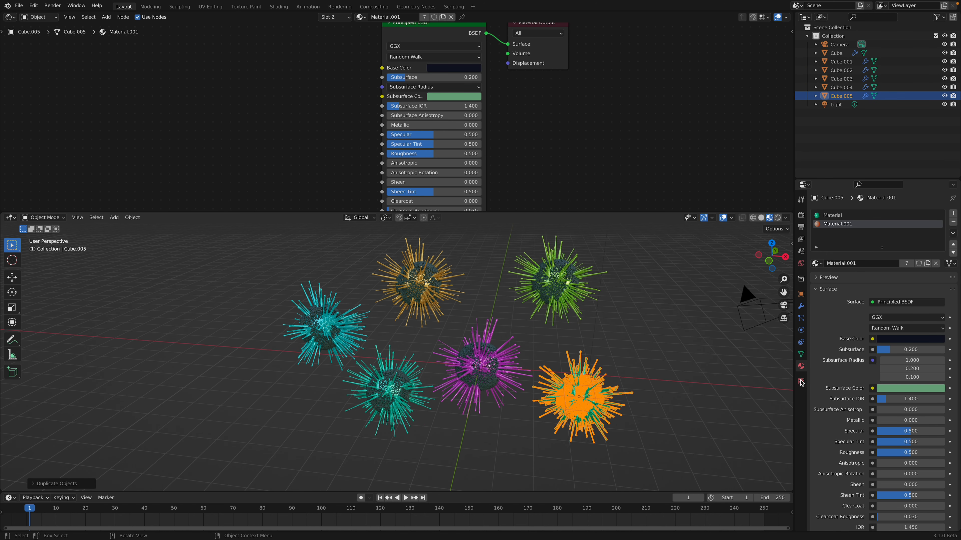
Step: Set the Geometry Nodes Seed of the newest virus copy to 248 and save the file
{"action": "left_click", "coordinate": [801, 307]}
{"action": "left_click_drag", "start_coordinate": [898, 257], "coordinate": [917, 251]}
{"action": "left_click", "coordinate": [546, 356]}
{"action": "middle_click_drag", "start_coordinate": [546, 357], "coordinate": [564, 340]}
{"action": "scroll", "coordinate": [520, 357], "scroll_direction": "up", "scroll_amount": 3}
{"action": "scroll", "coordinate": [520, 357], "scroll_direction": "down", "scroll_amount": 1}
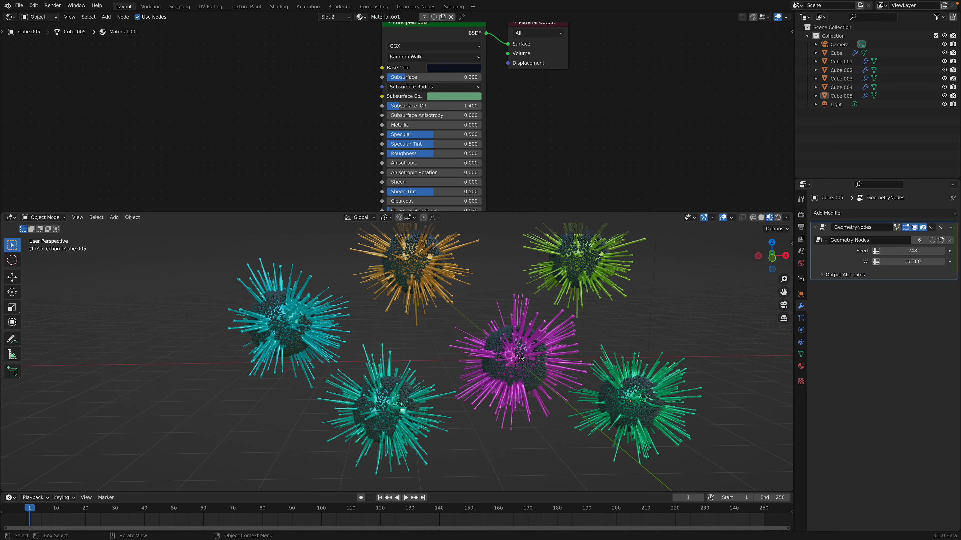
{"action": "scroll", "coordinate": [521, 357], "scroll_direction": "down", "scroll_amount": 1}
{"action": "key", "text": "ctrl+s"}
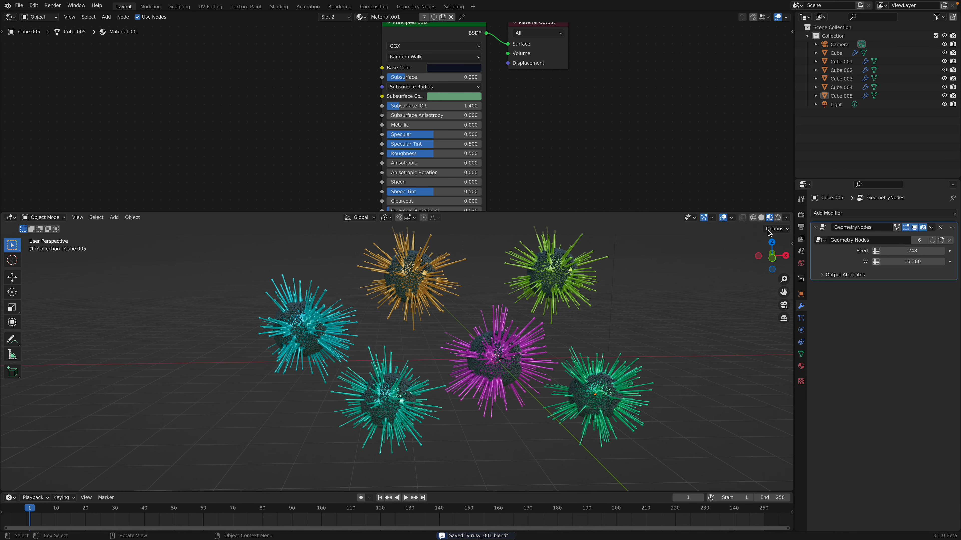
Step: Switch the 3D viewport to Rendered shading and enlarge it over the shader editor
{"action": "left_click", "coordinate": [777, 218]}
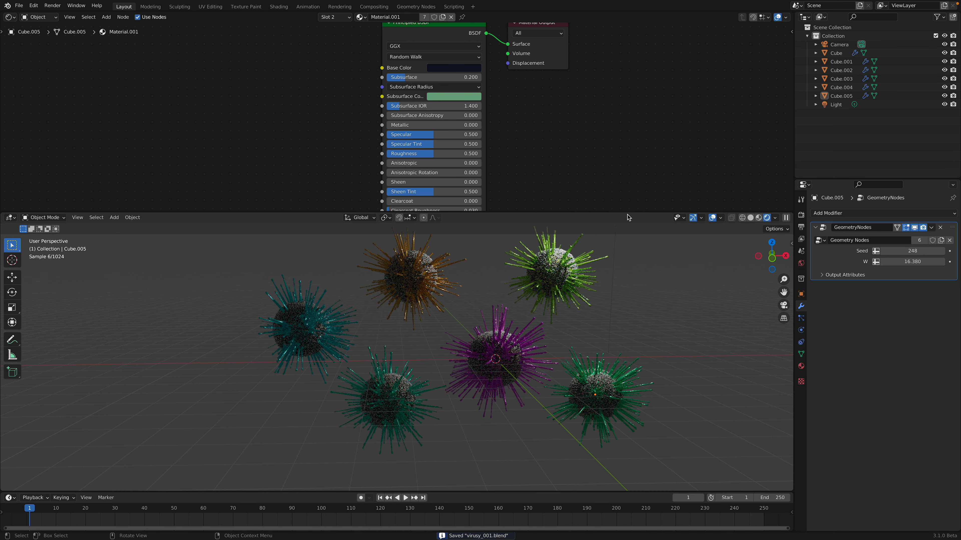
{"action": "left_click_drag", "start_coordinate": [628, 212], "coordinate": [633, 102]}
{"action": "middle_click_drag", "start_coordinate": [607, 230], "coordinate": [593, 233]}
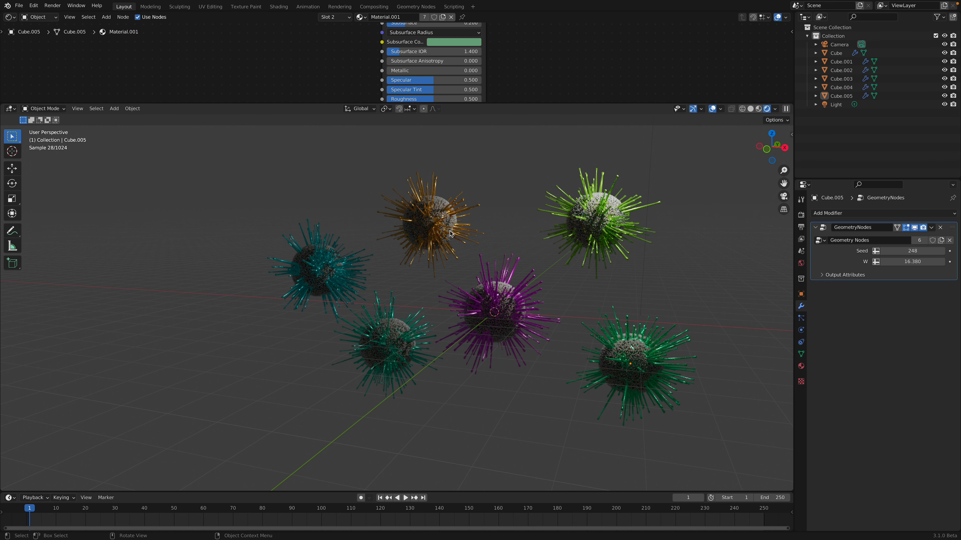
{"action": "middle_click_drag", "start_coordinate": [715, 193], "coordinate": [637, 202], "text": "shift"}
Step: Save the file and hide the viewport's overlays and gizmos
{"action": "key", "text": "ctrl+s"}
{"action": "left_click", "coordinate": [711, 109]}
{"action": "scroll", "coordinate": [630, 189], "scroll_direction": "up", "scroll_amount": 2}
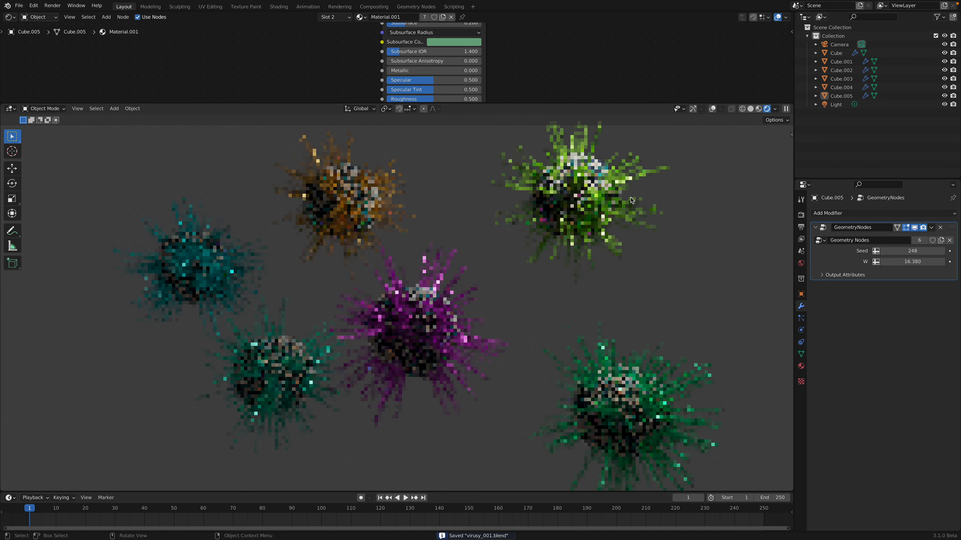
Step: Inspect the rendered viruses from different angles in a full-screen viewport, then restore the normal layout
{"action": "key", "text": "ctrl+alt+space"}
{"action": "middle_click_drag", "start_coordinate": [653, 260], "coordinate": [484, 262]}
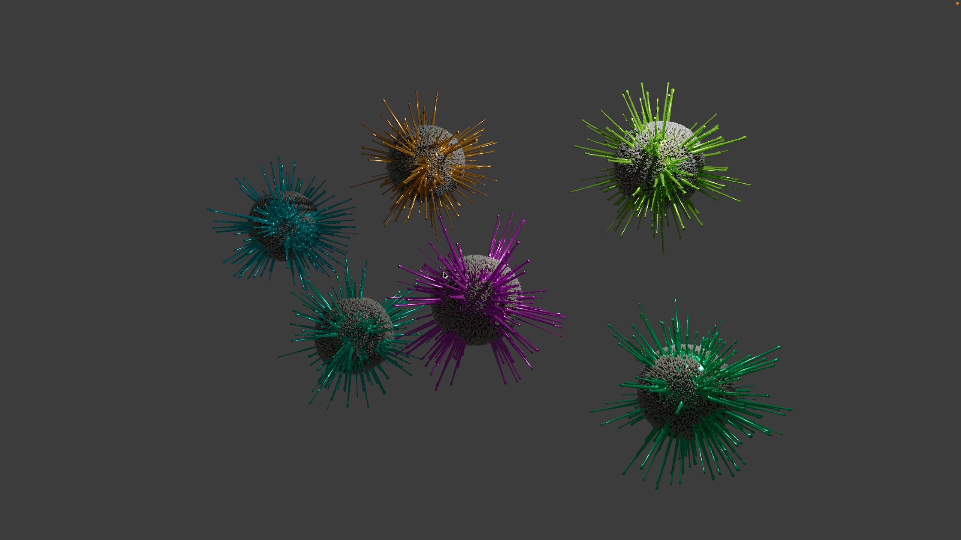
{"action": "middle_click_drag", "start_coordinate": [448, 275], "coordinate": [468, 283]}
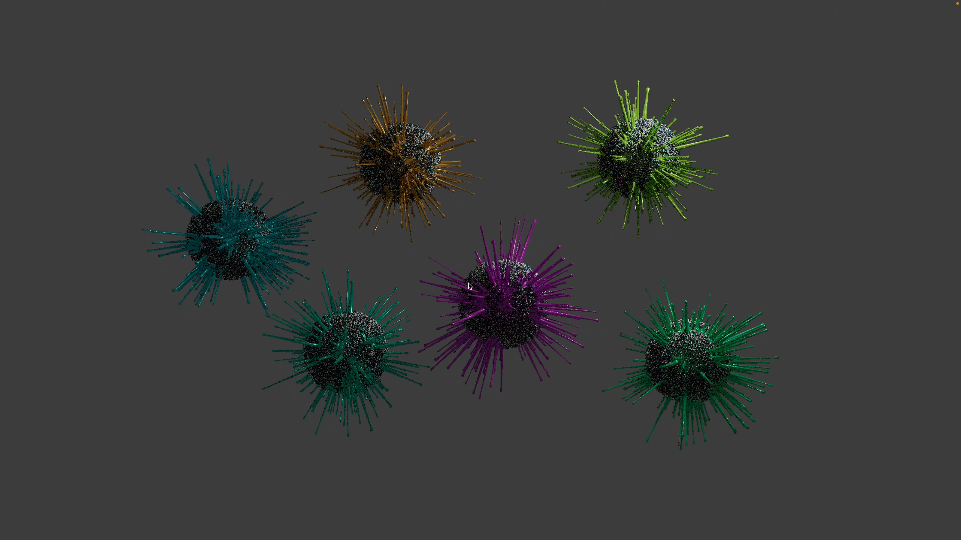
{"action": "key", "text": "ctrl+alt+space"}
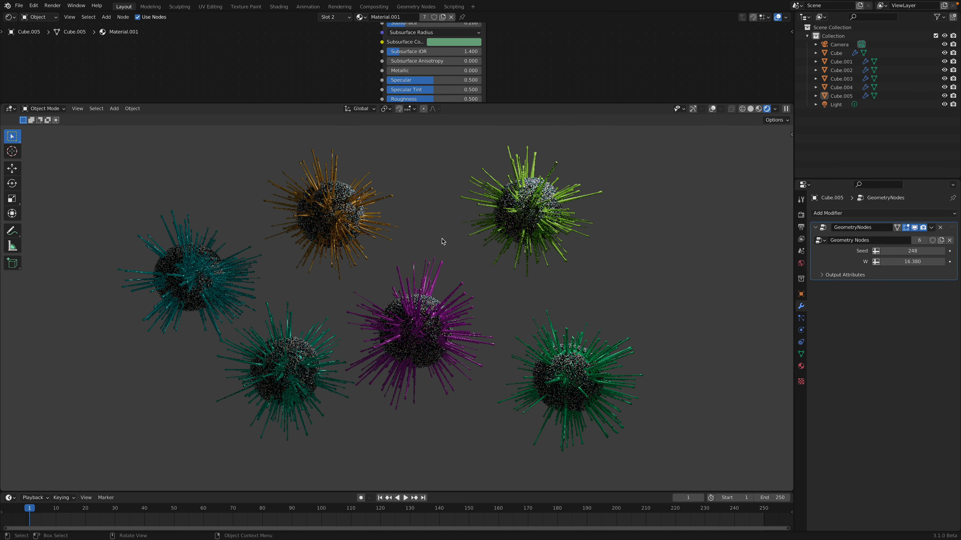
Step: Enlarge the shader editor and bring the whole Material.001 node tree into view
{"action": "left_click_drag", "start_coordinate": [515, 104], "coordinate": [514, 138]}
{"action": "scroll", "coordinate": [493, 86], "scroll_direction": "down", "scroll_amount": 3}
{"action": "middle_click_drag", "start_coordinate": [493, 85], "coordinate": [524, 72]}
{"action": "scroll", "coordinate": [518, 85], "scroll_direction": "down", "scroll_amount": 1}
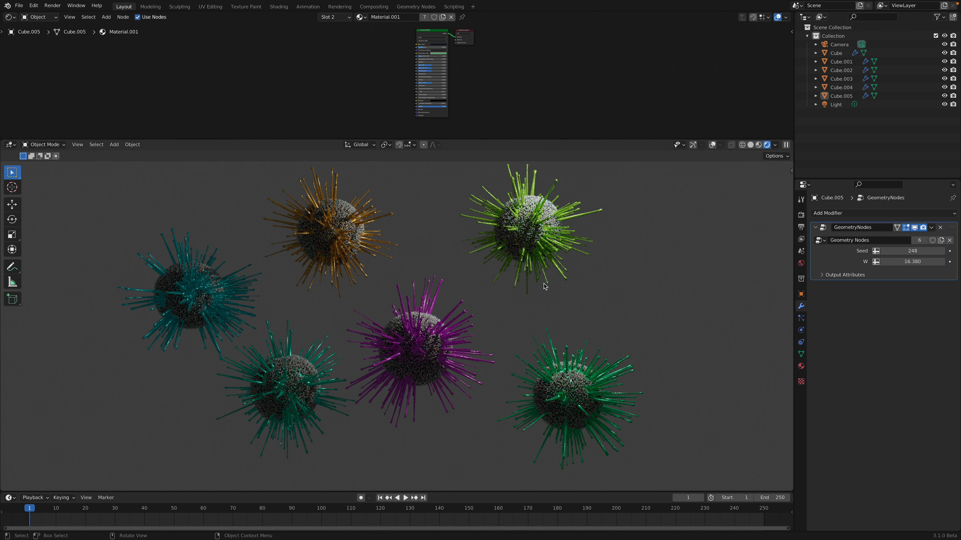